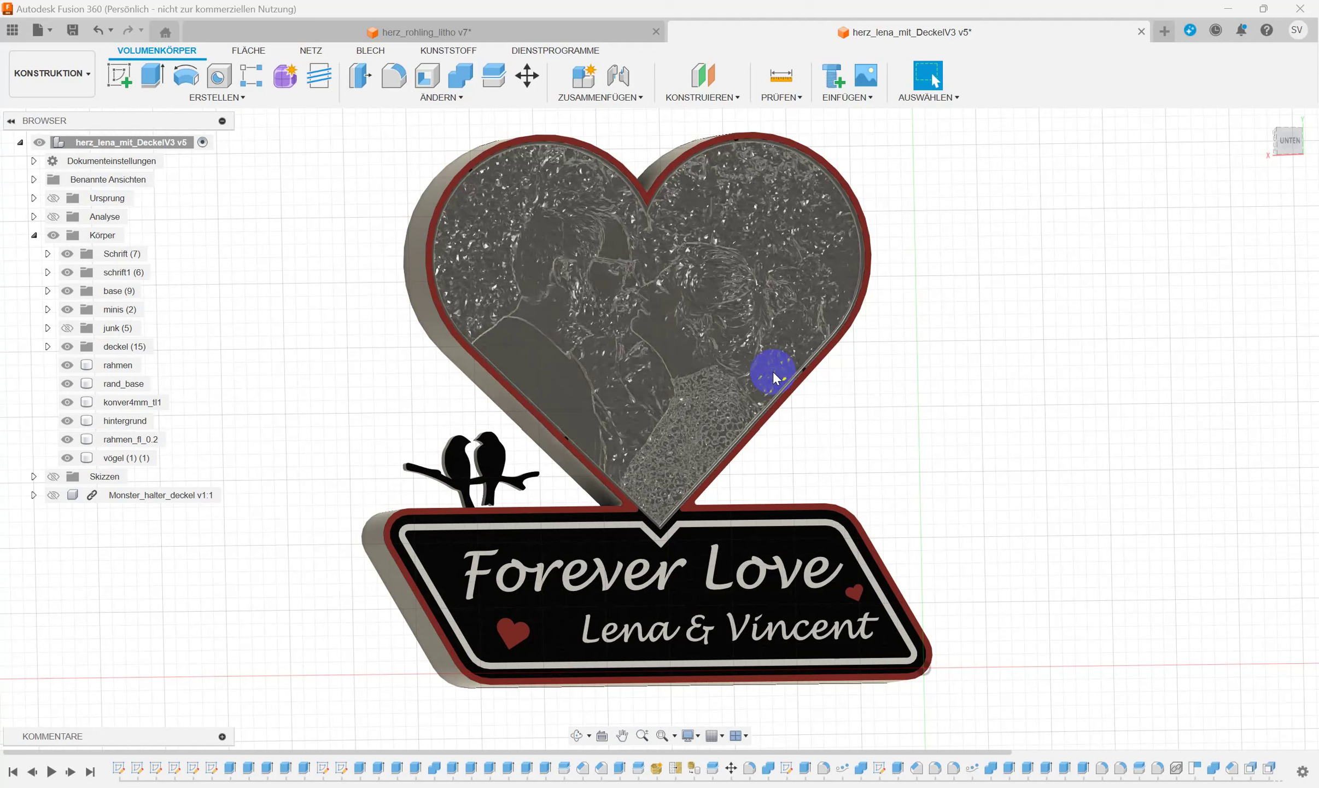
Inspect the photo lithophane and red heart frame bodies, then orbit to an oblique top view.
left_click(743, 371)
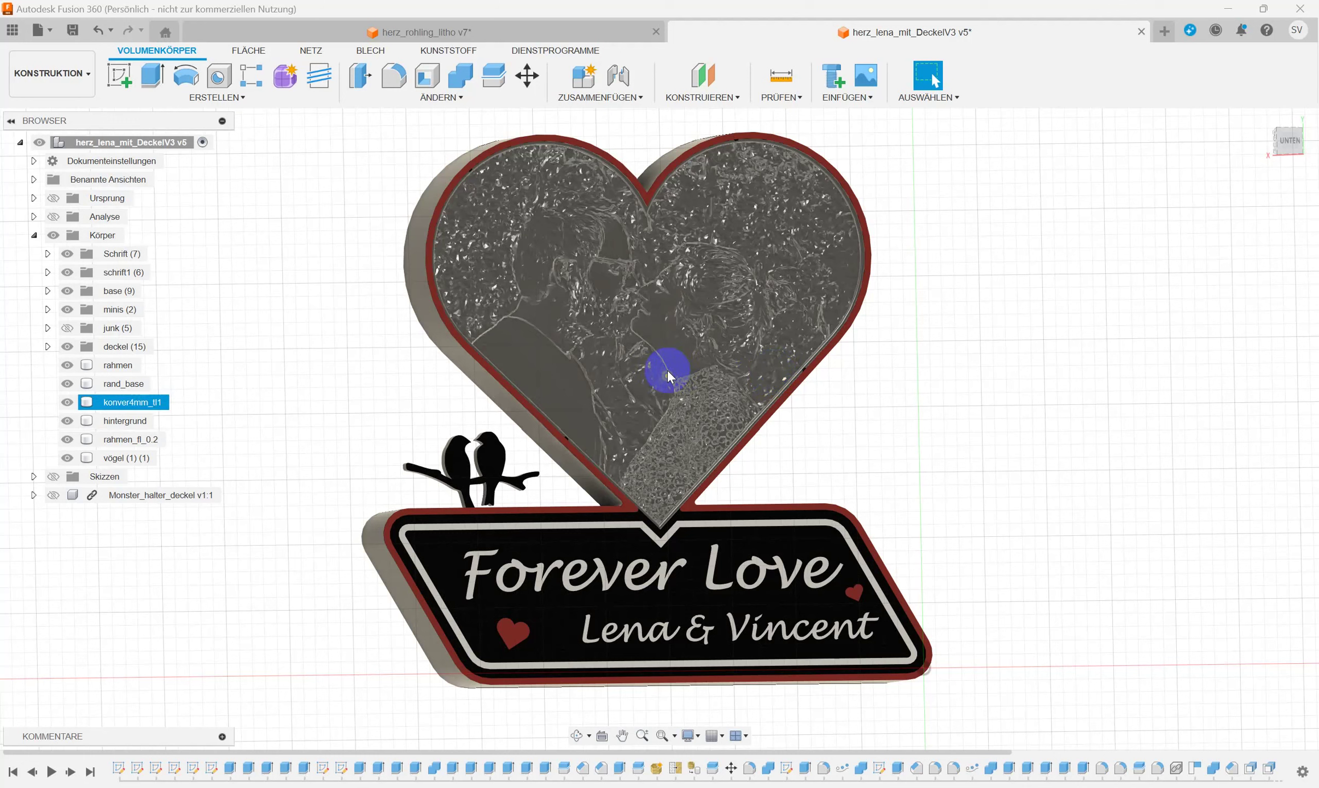
left_click(257, 294)
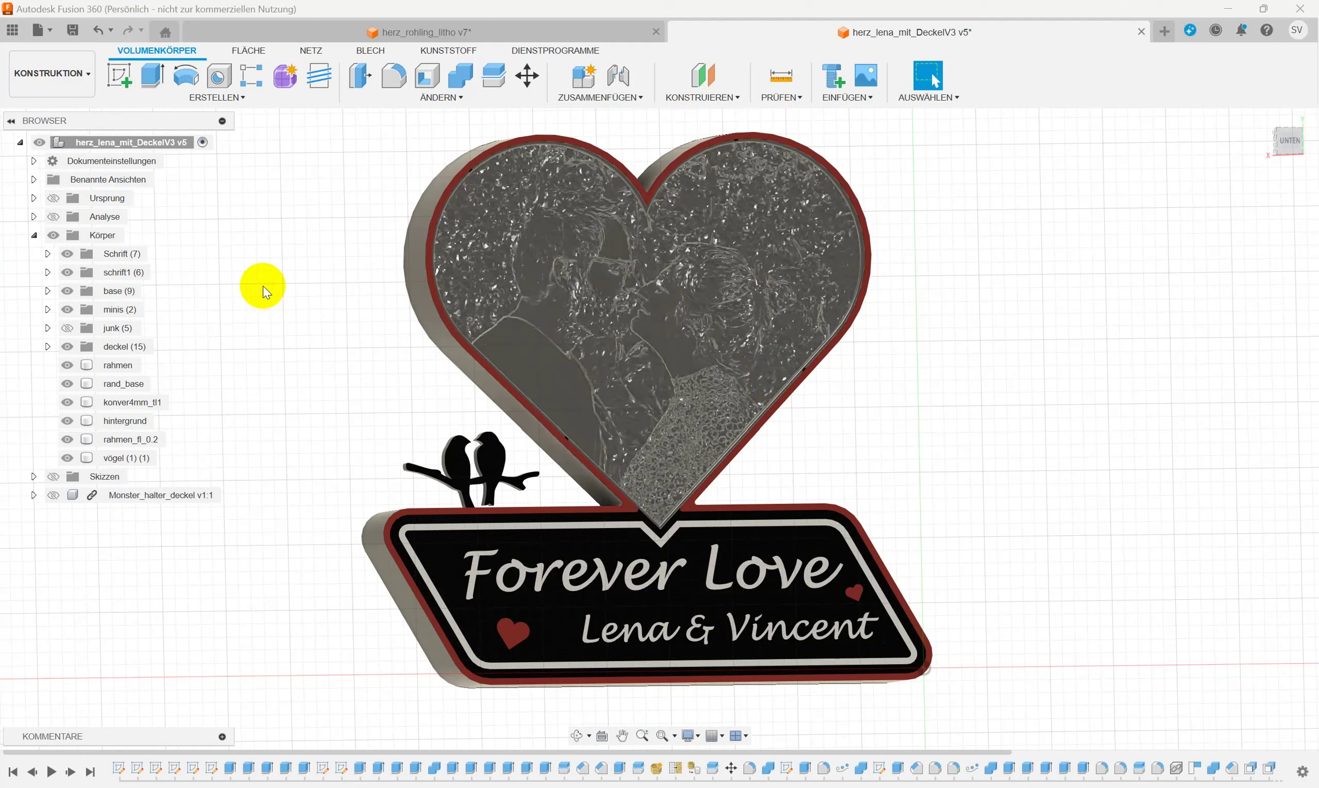
scroll(336, 283, "down", 3)
left_click(396, 287)
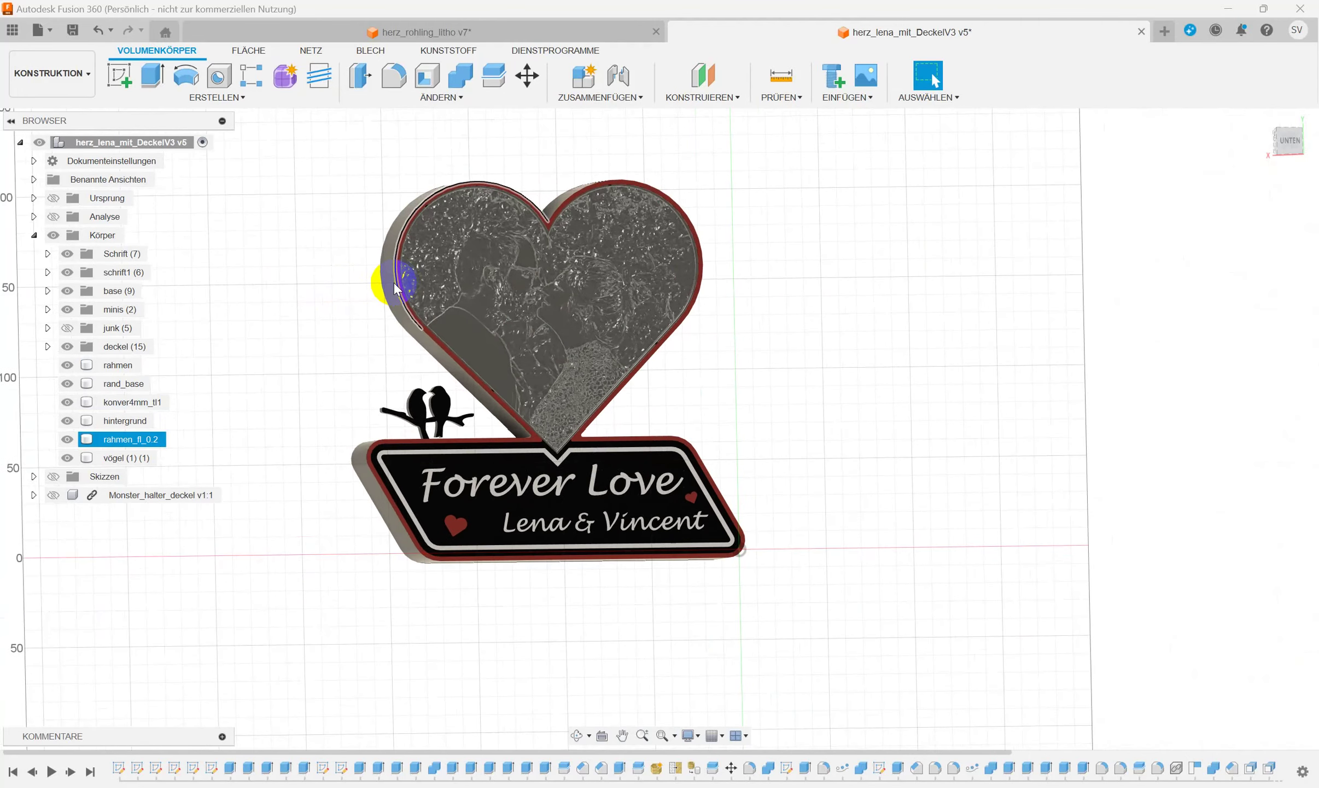
scroll(396, 287, "up", 3)
scroll(396, 287, "down", 2)
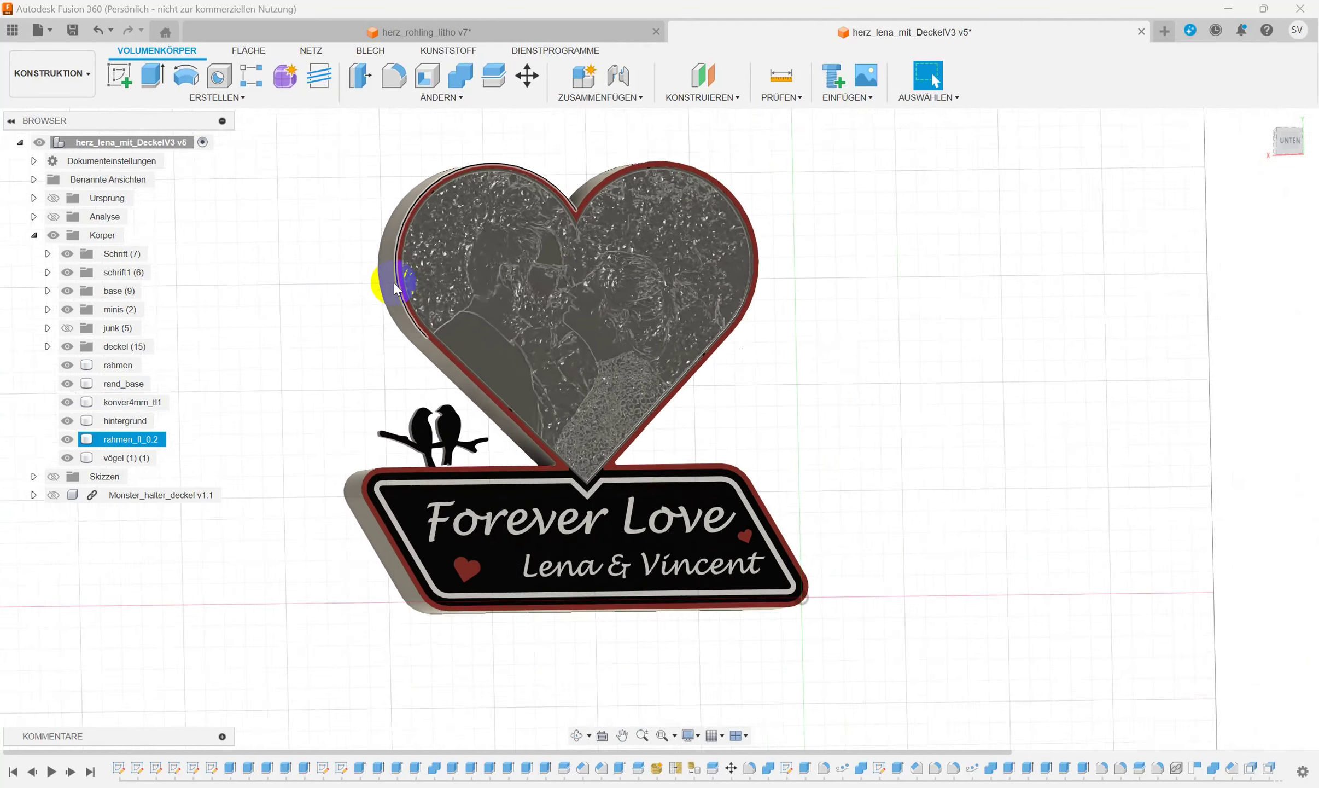
scroll(396, 287, "up", 2)
left_click(929, 374)
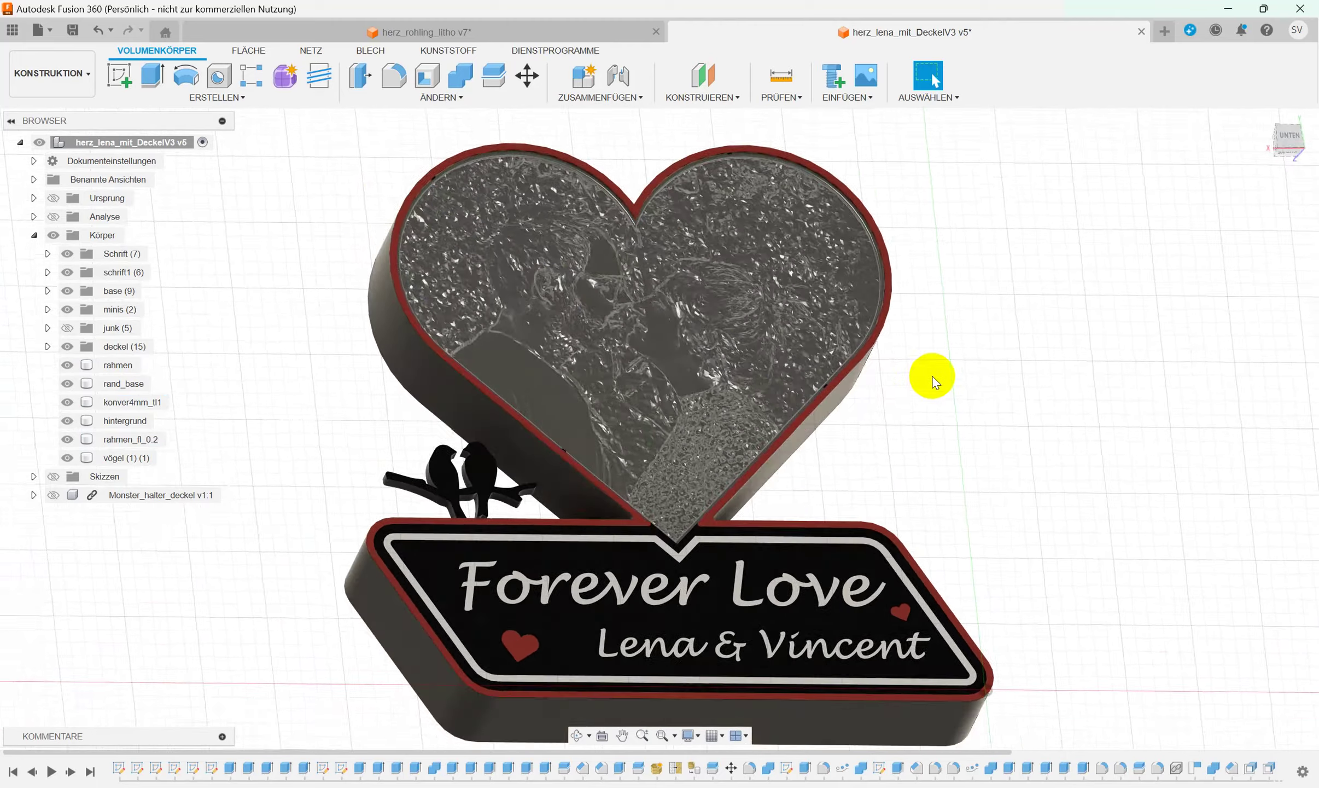
mouse_move(933, 381)
middle_mouse_down("shift")
mouse_move(744, 342)
mouse_move(636, 357)
middle_mouse_up("shift")
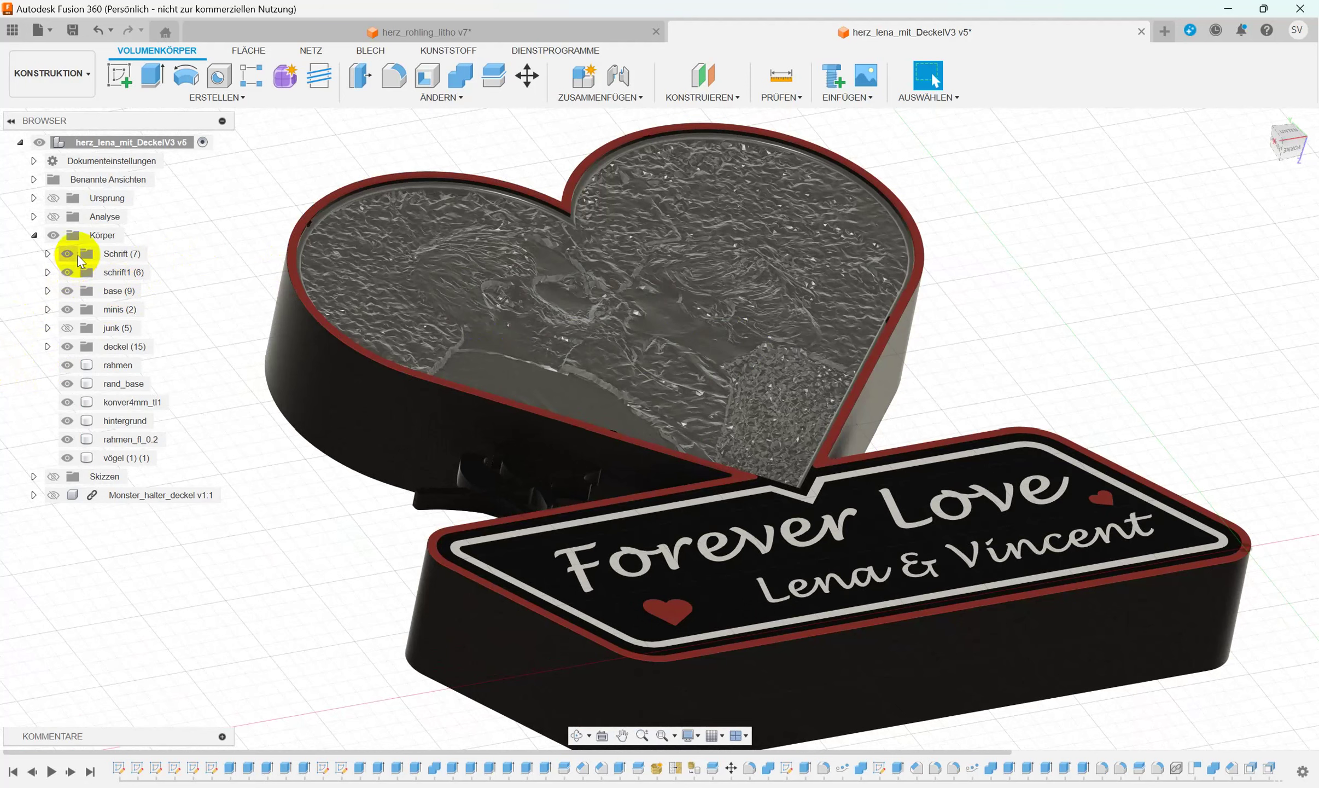
Turn on the section analysis and orbit to view the cut through the heart.
left_click(53, 217)
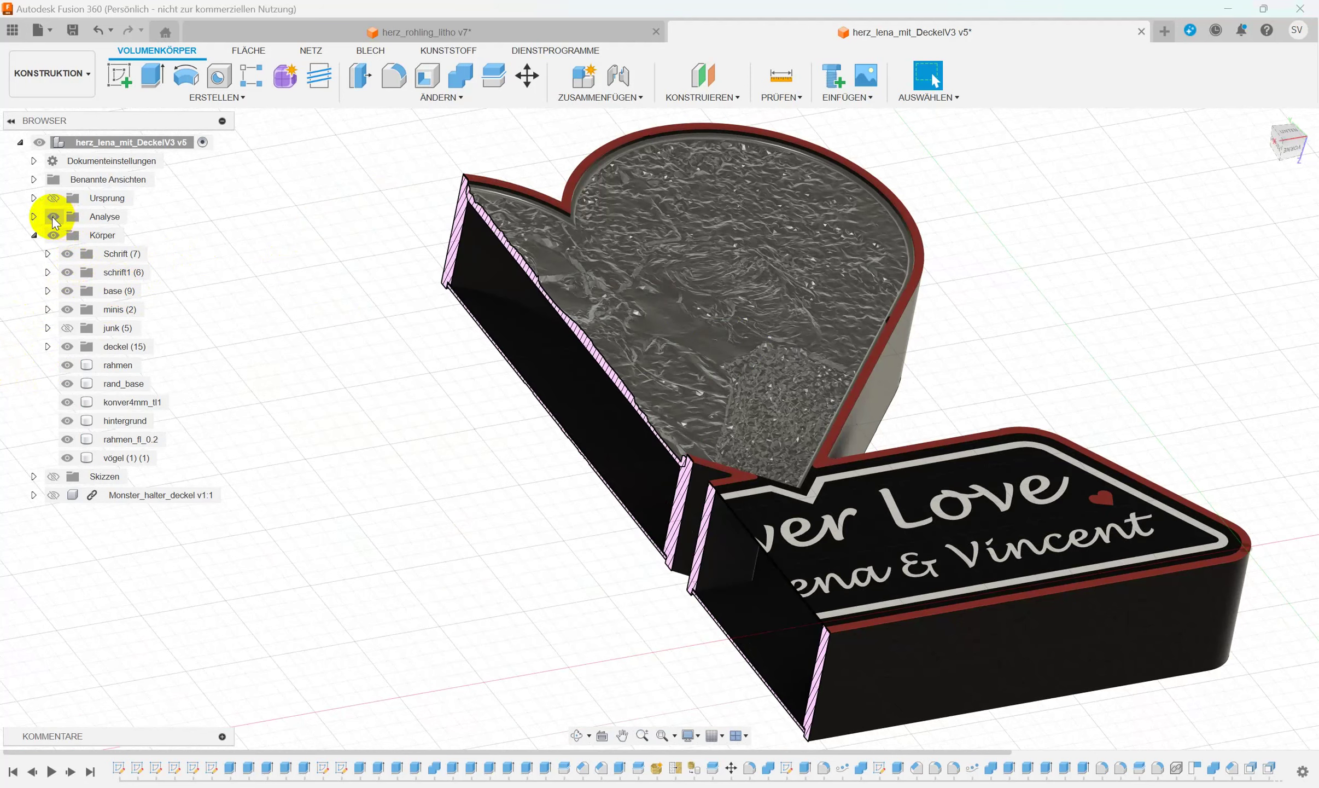
scroll(362, 265, "up", 3)
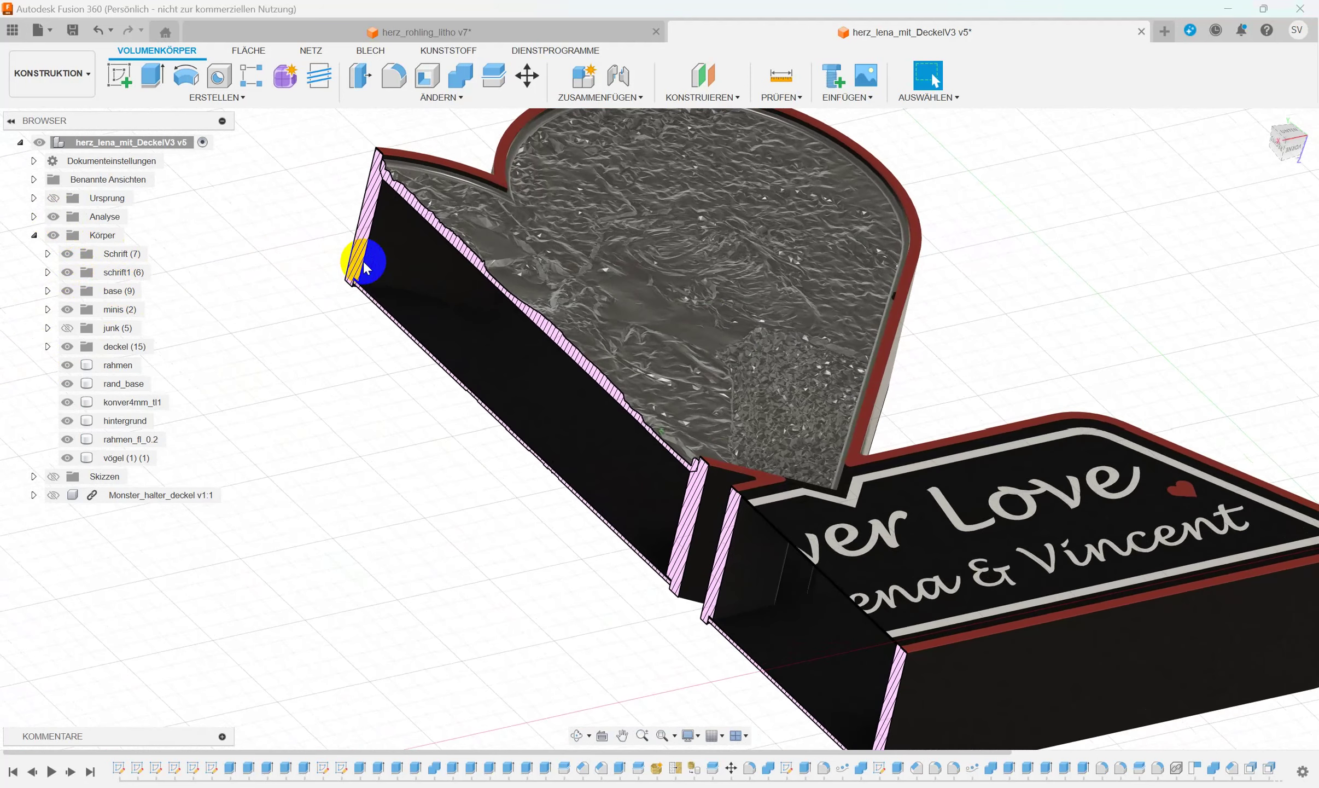
left_click(593, 268)
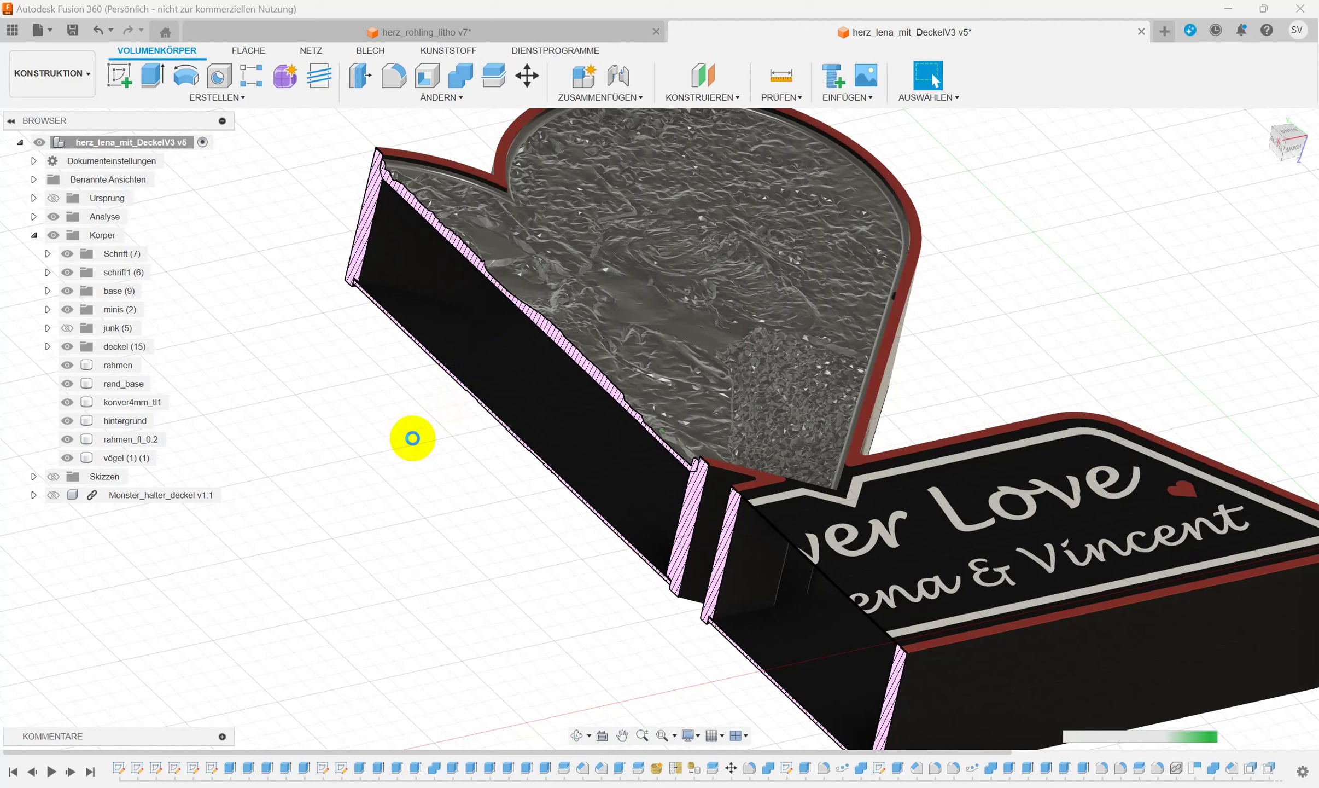
middle_click_drag(485, 368, 976, 336, "shift")
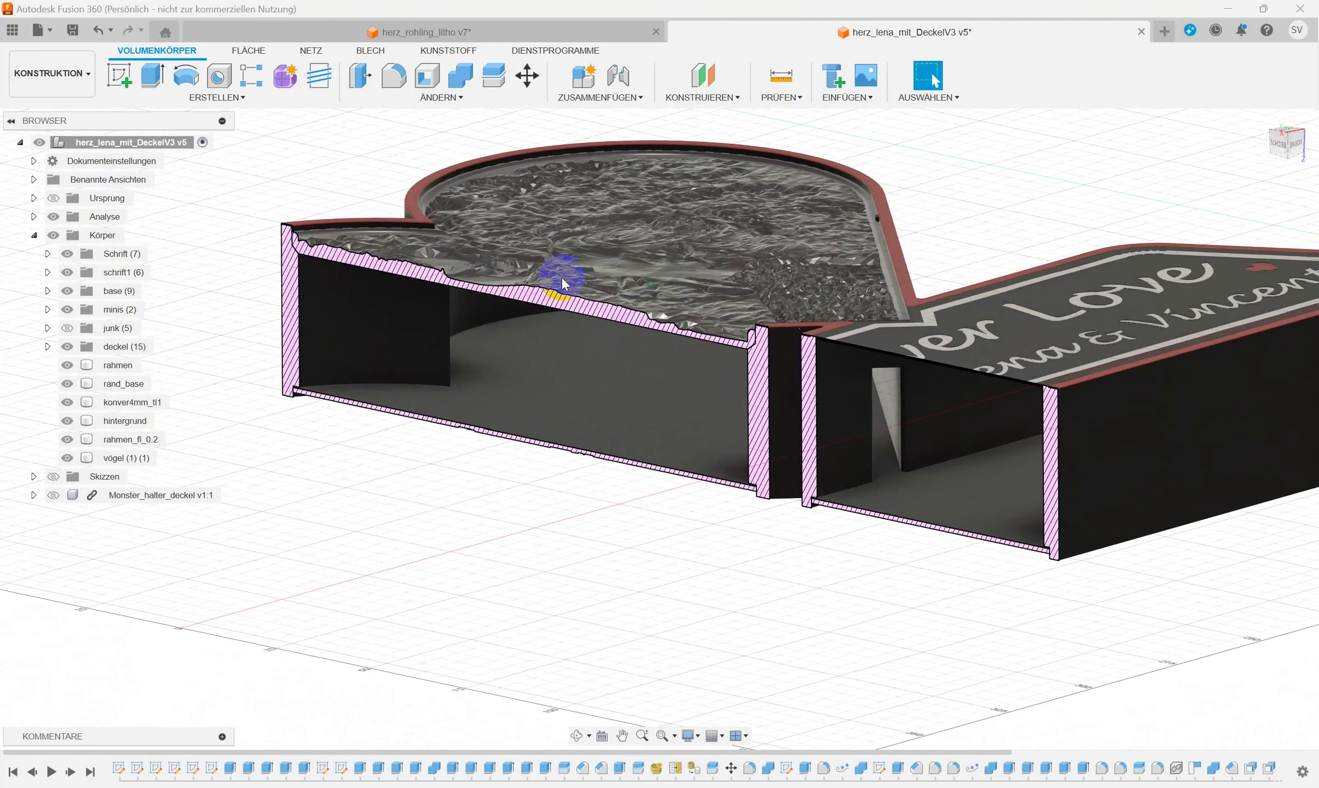
left_click(368, 258)
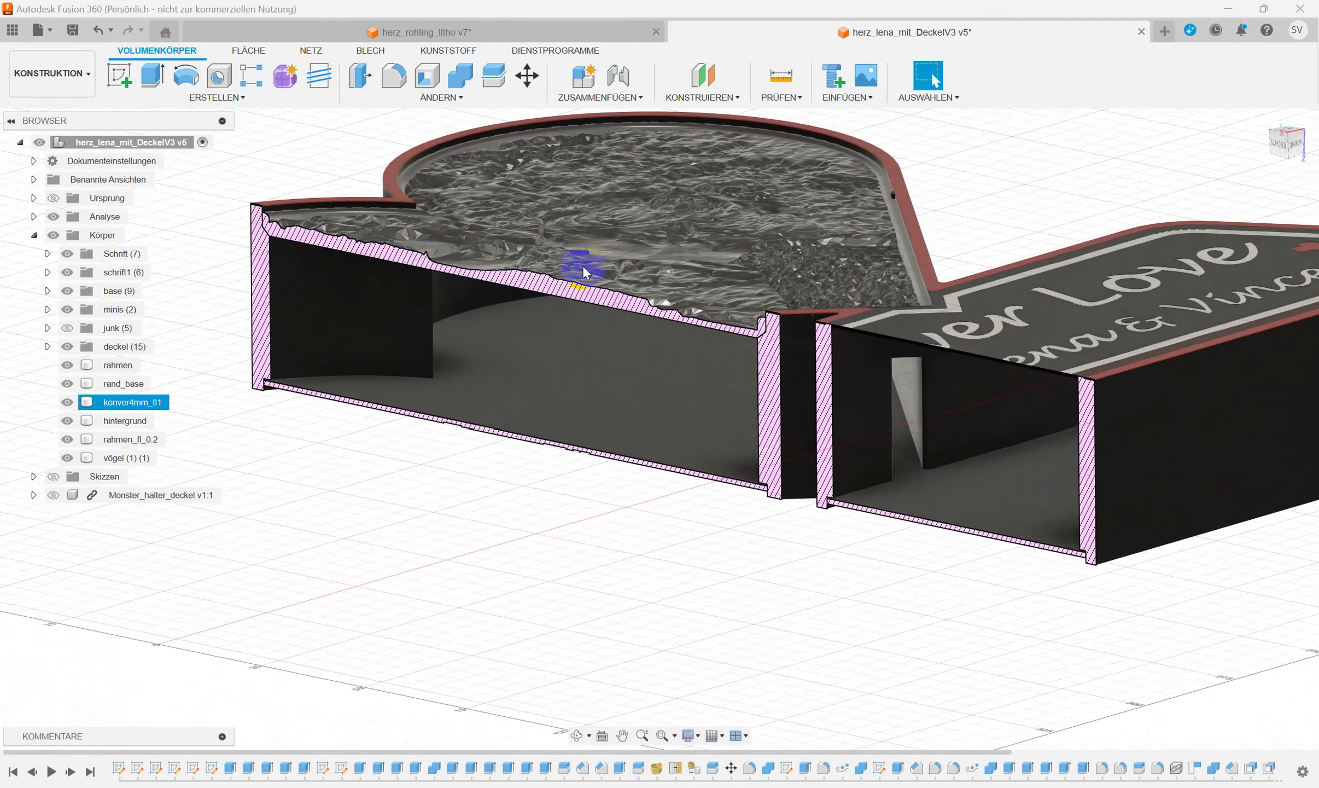
left_click_drag(459, 241, 148, 250)
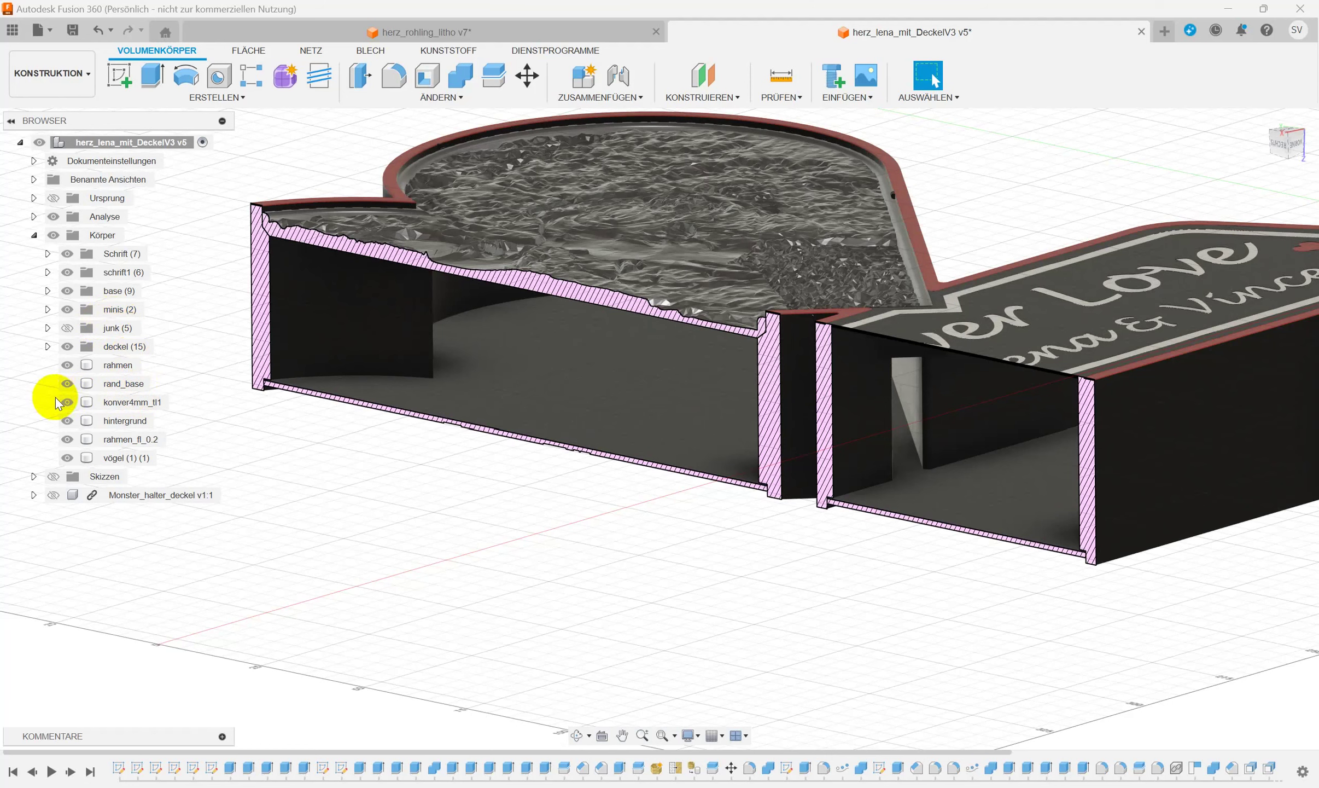
Toggle the konver4mm_tl1 lithophane body off and on to compare the cut interior.
left_click(66, 402)
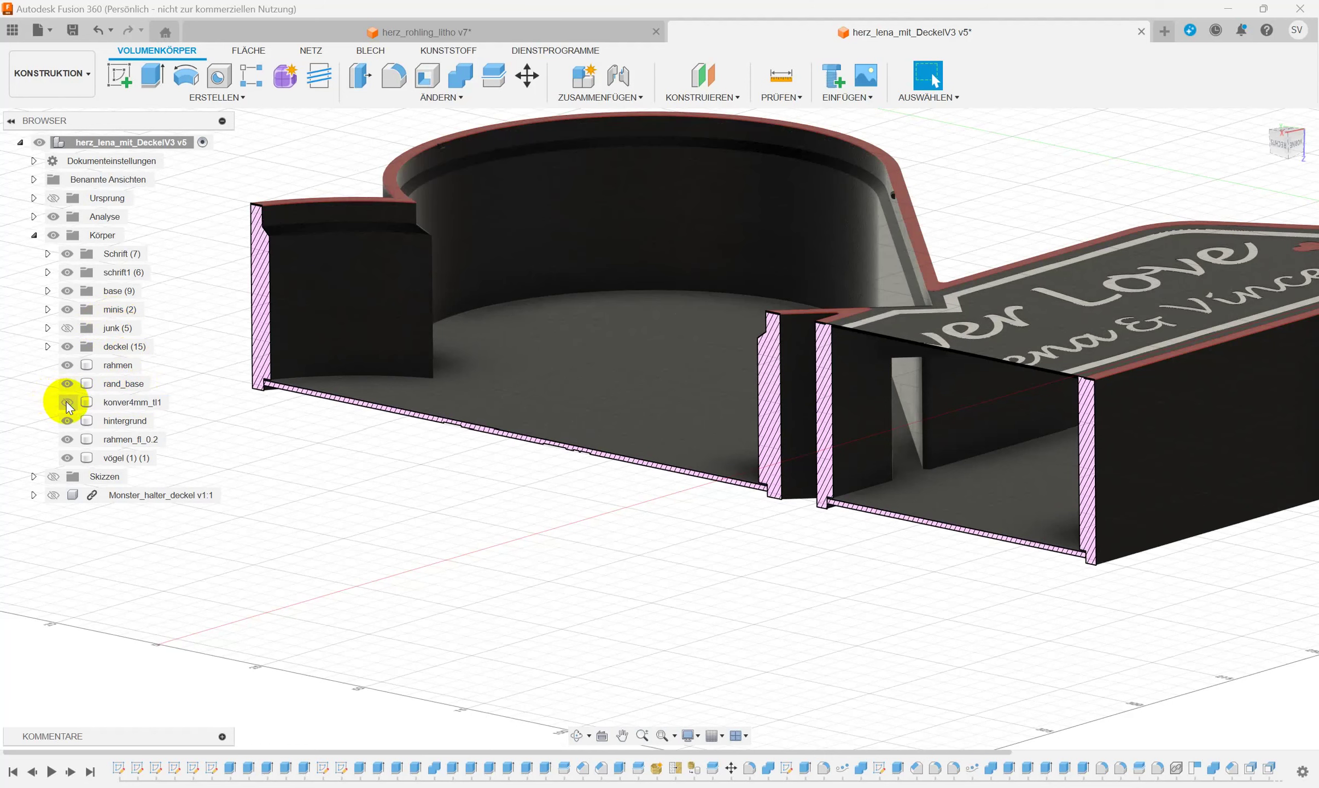
left_click(66, 402)
left_click(67, 402)
left_click(66, 402)
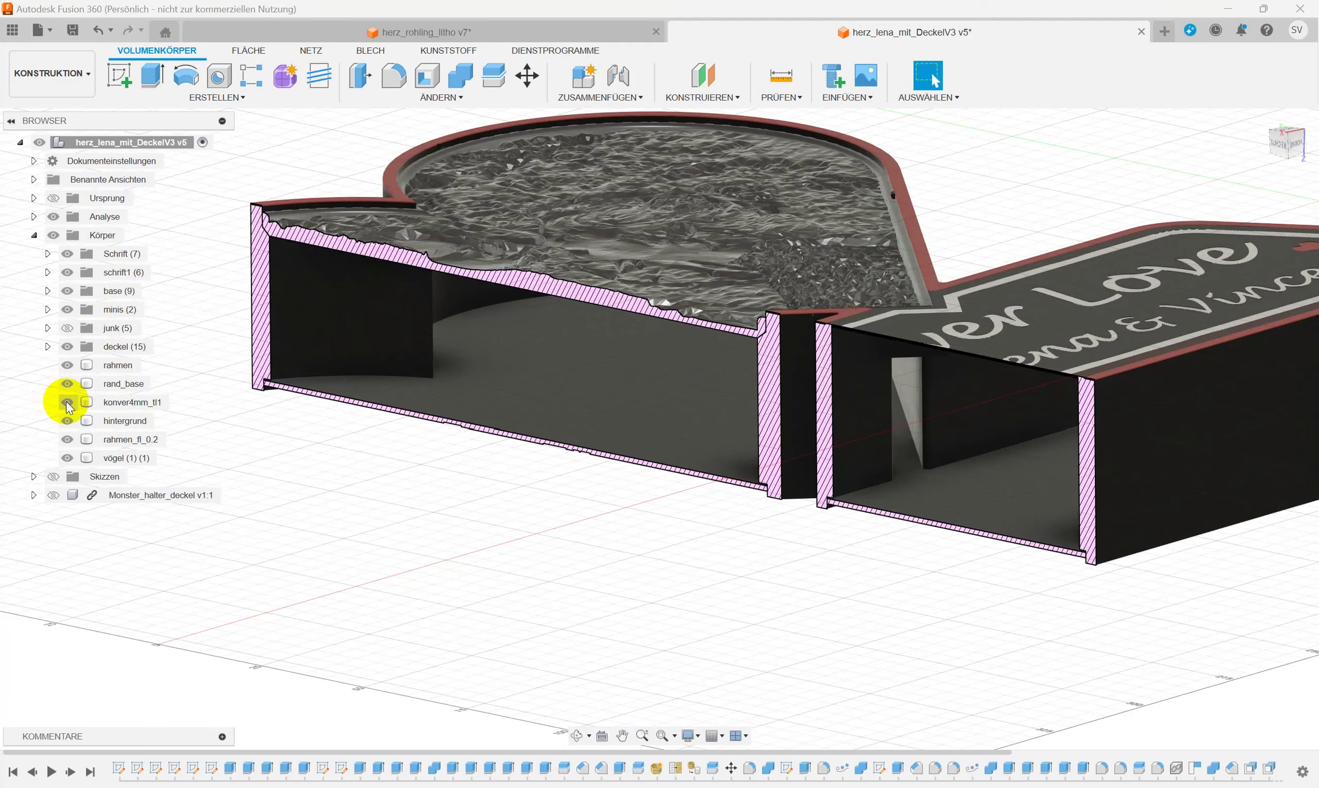
left_click(592, 237)
key("Escape")
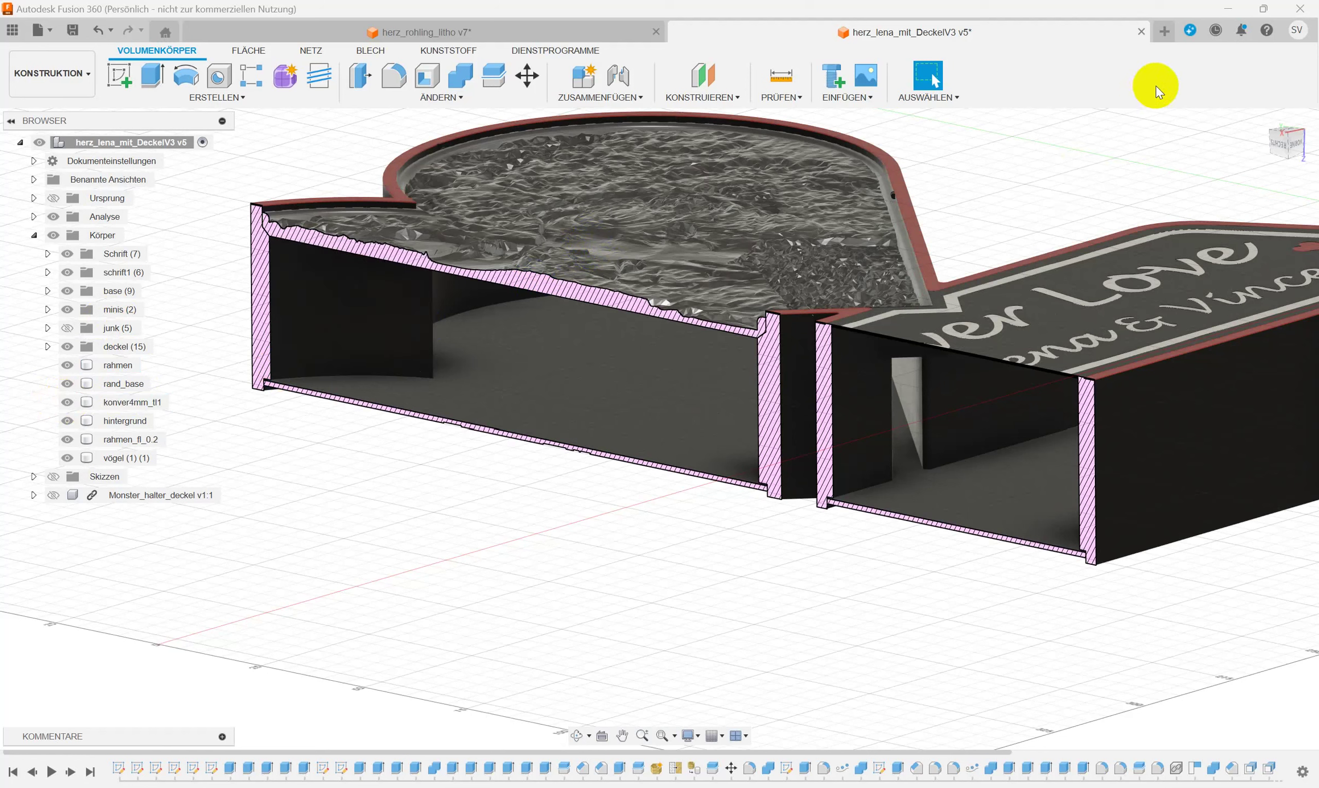
In Image to Lithophane, set model settings: 225 mm size, 4.2 mm thickness, 0 border, 0.3 mm layer.
left_click(1230, 11)
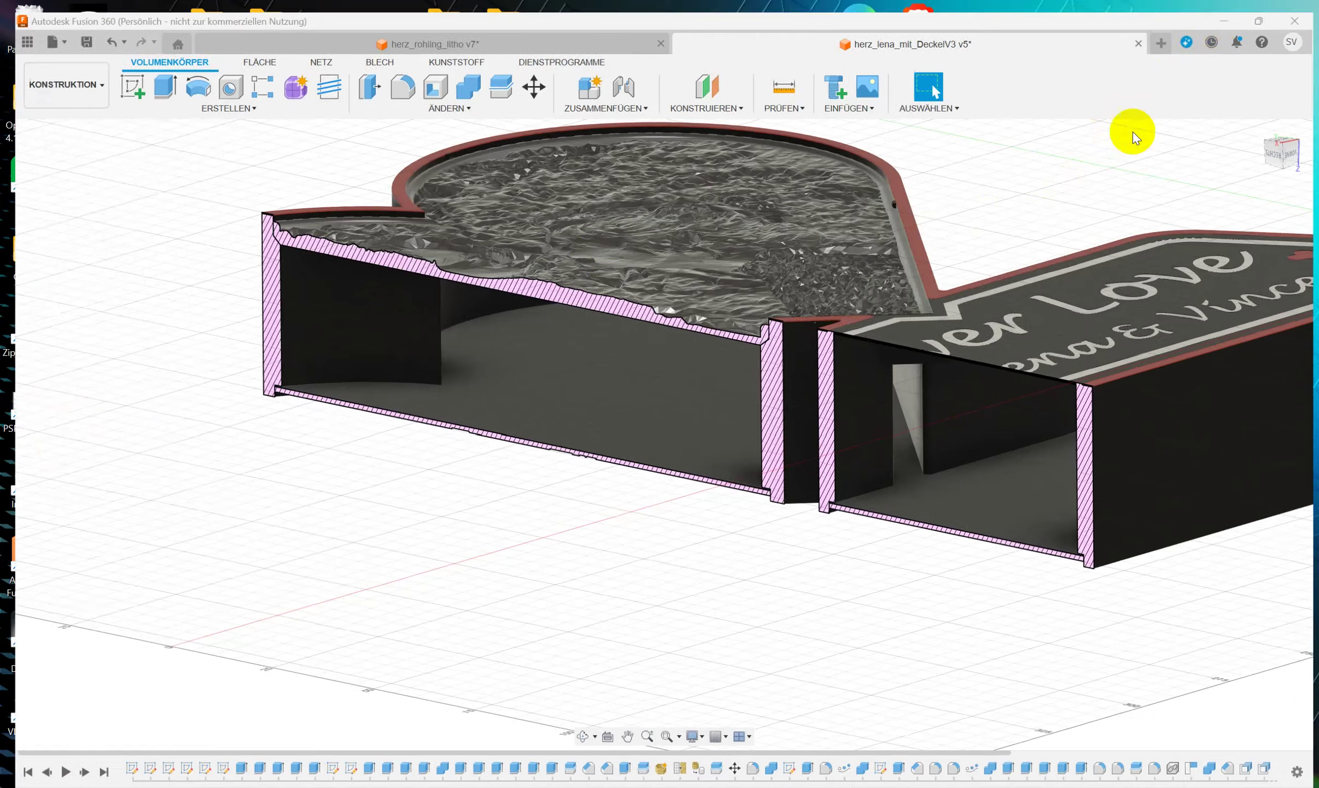
left_click(902, 750)
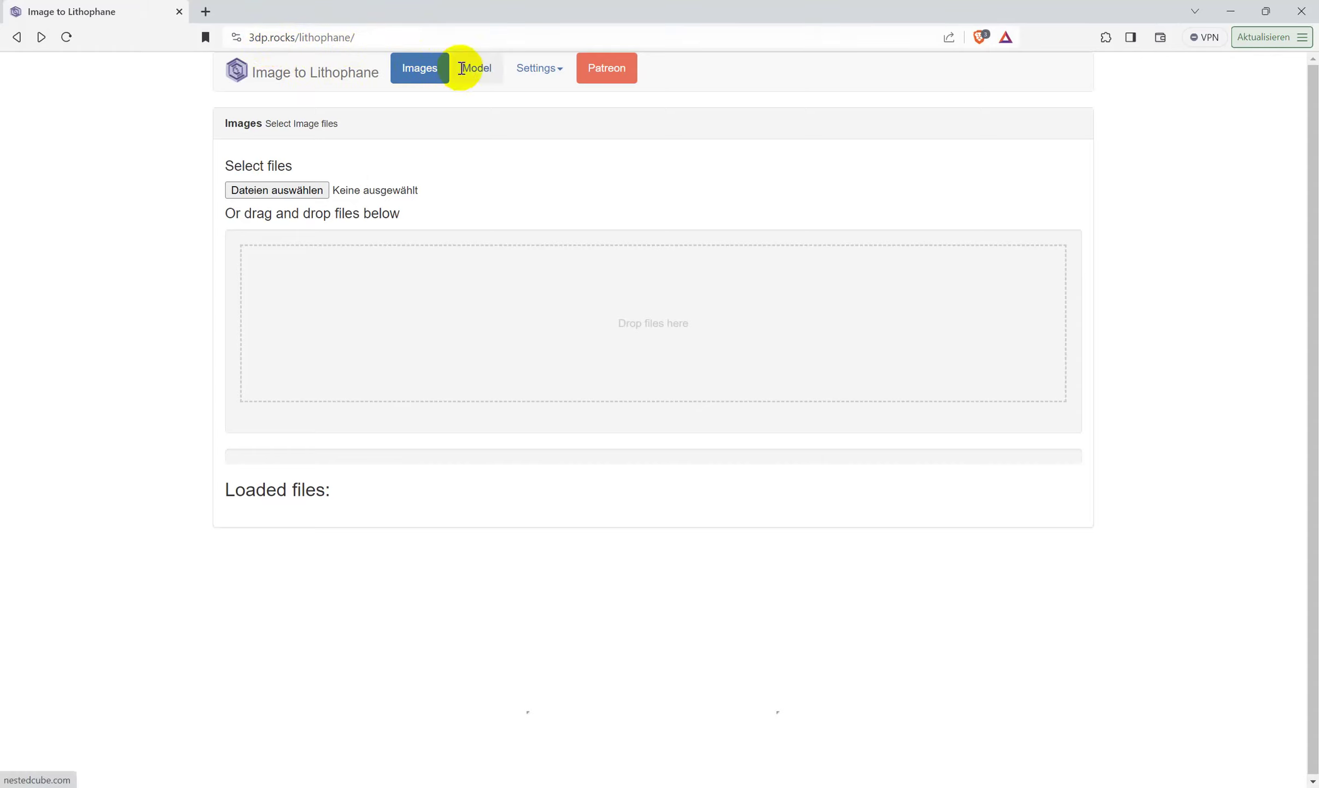
left_click(557, 70)
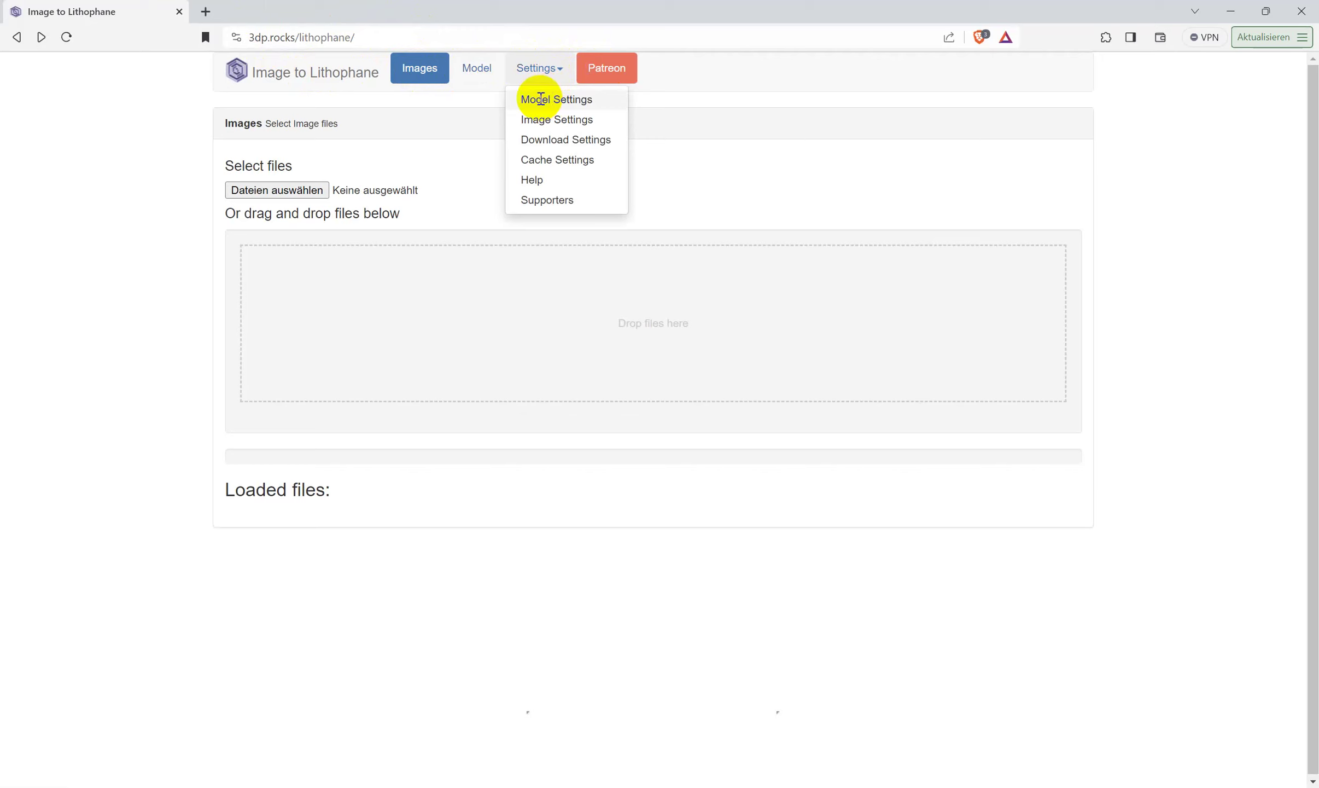
left_click(541, 99)
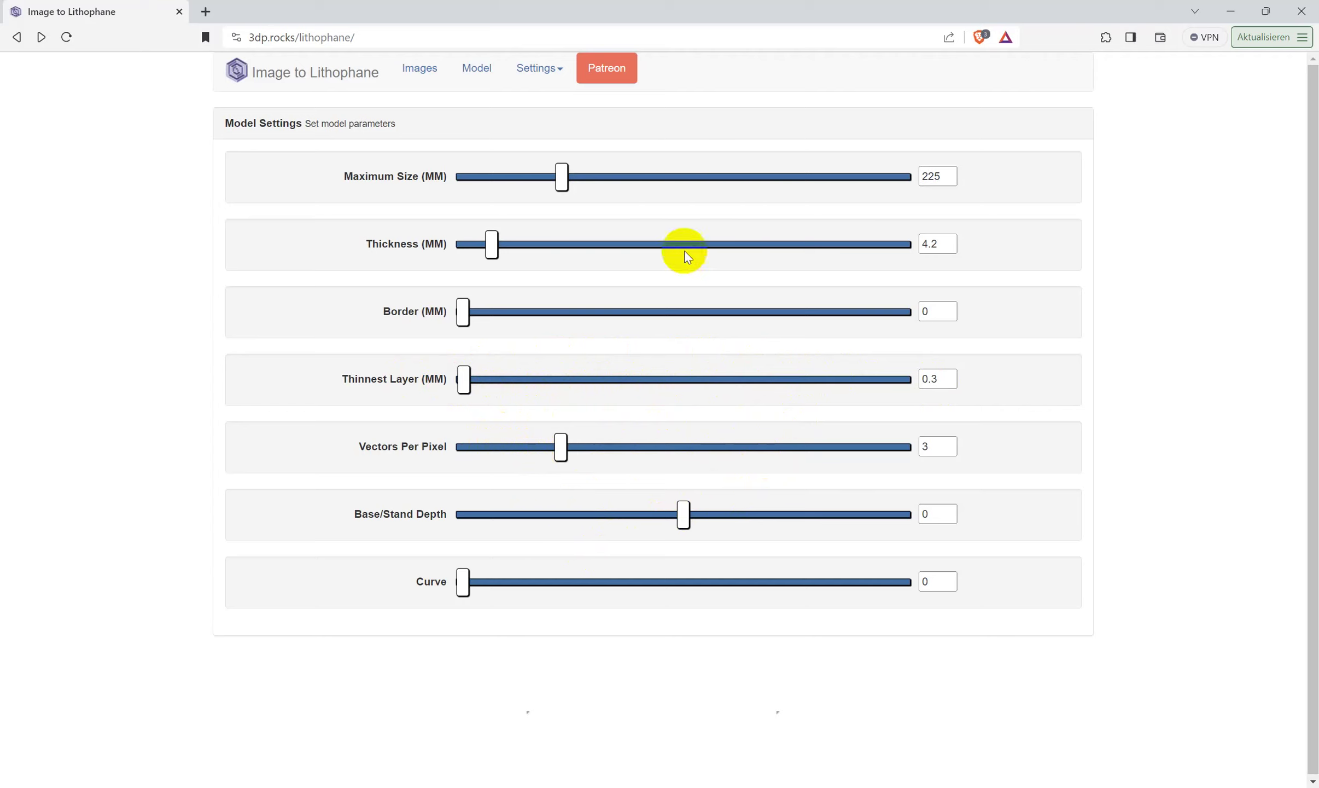
Confirm image settings are positive, unmirrored and unflipped, then return to the Images page.
left_click(547, 71)
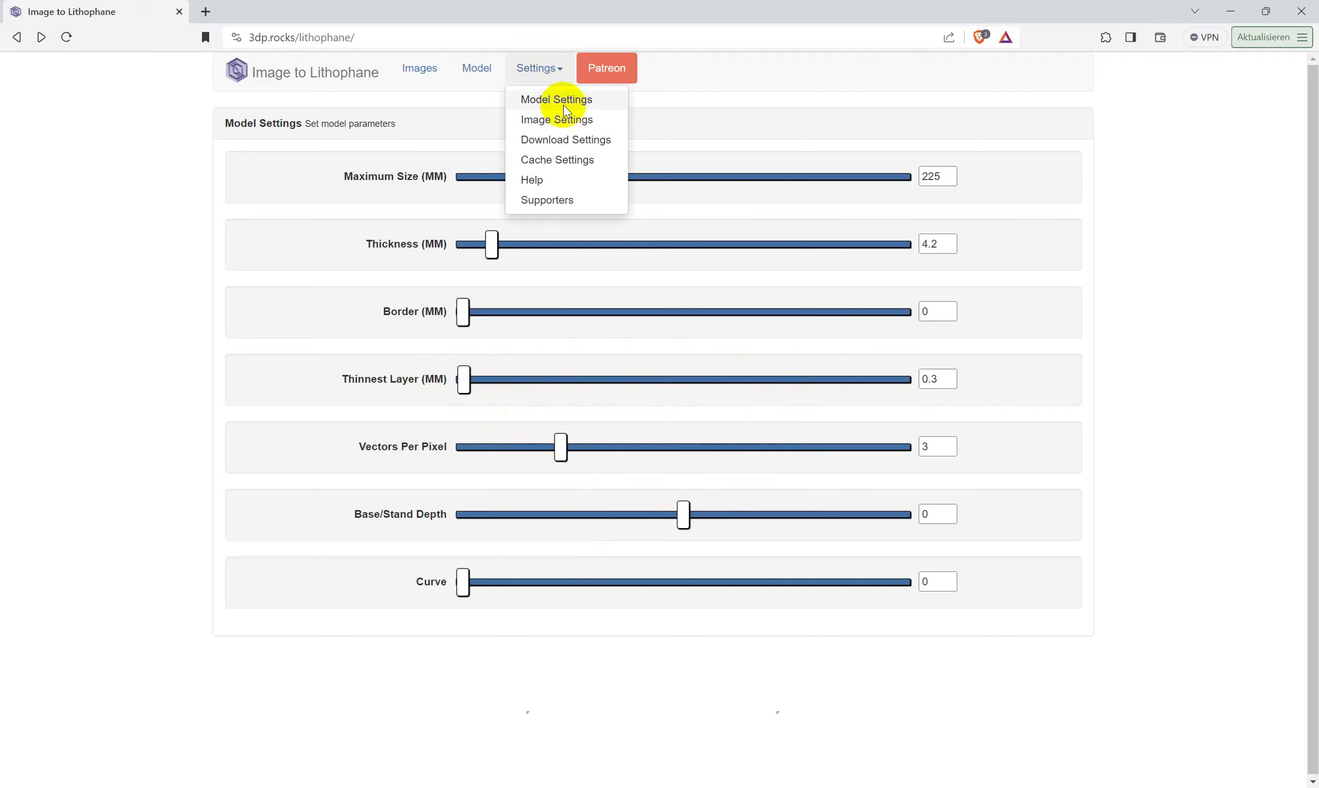
left_click(552, 119)
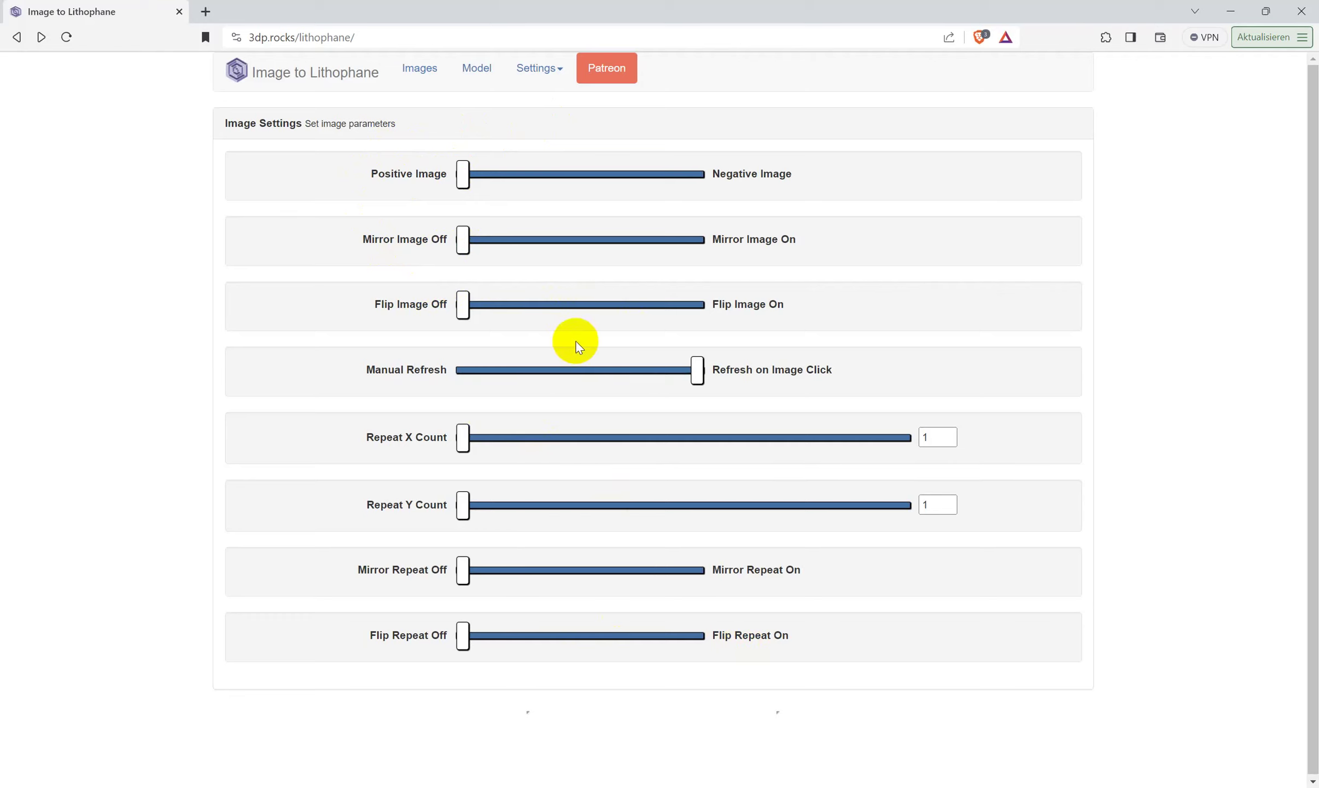
left_click(419, 69)
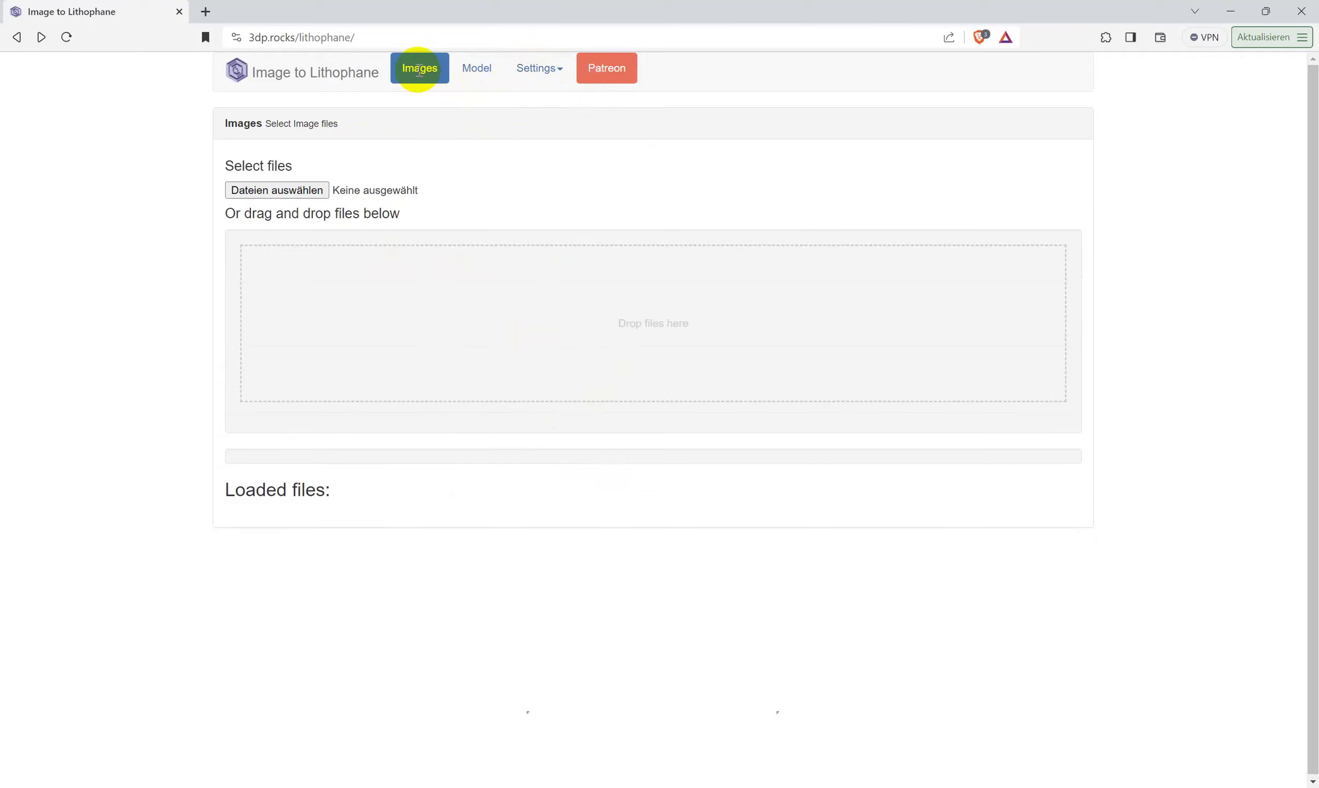
left_click(267, 192)
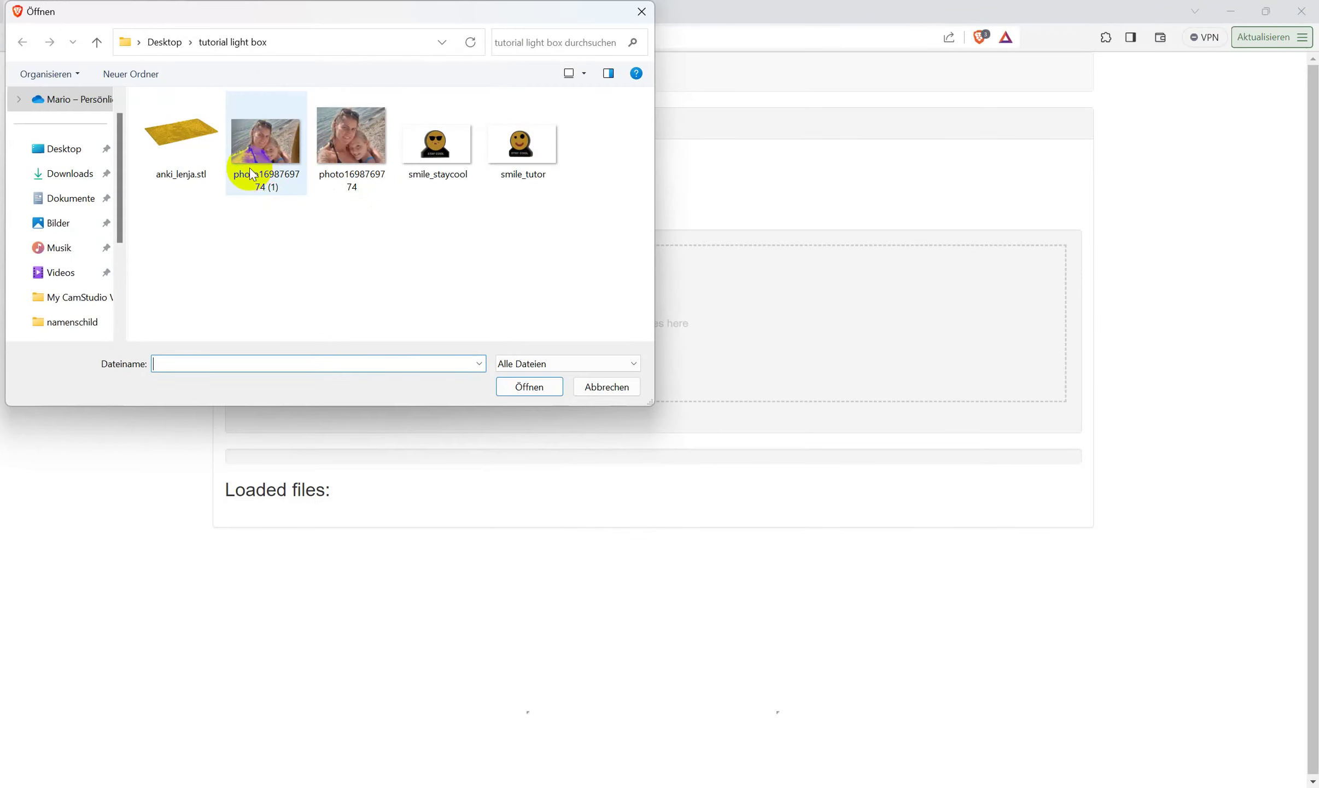
left_click(260, 153)
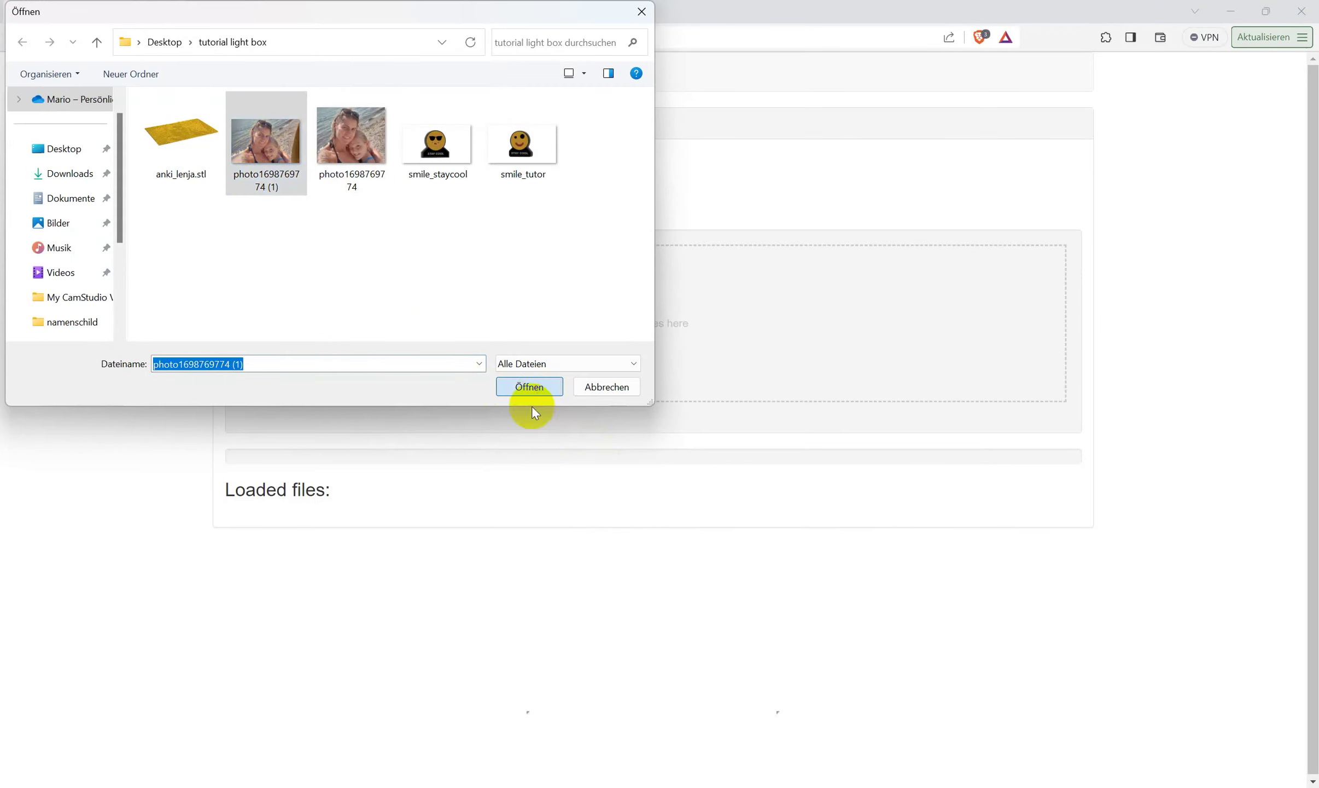
left_click(529, 389)
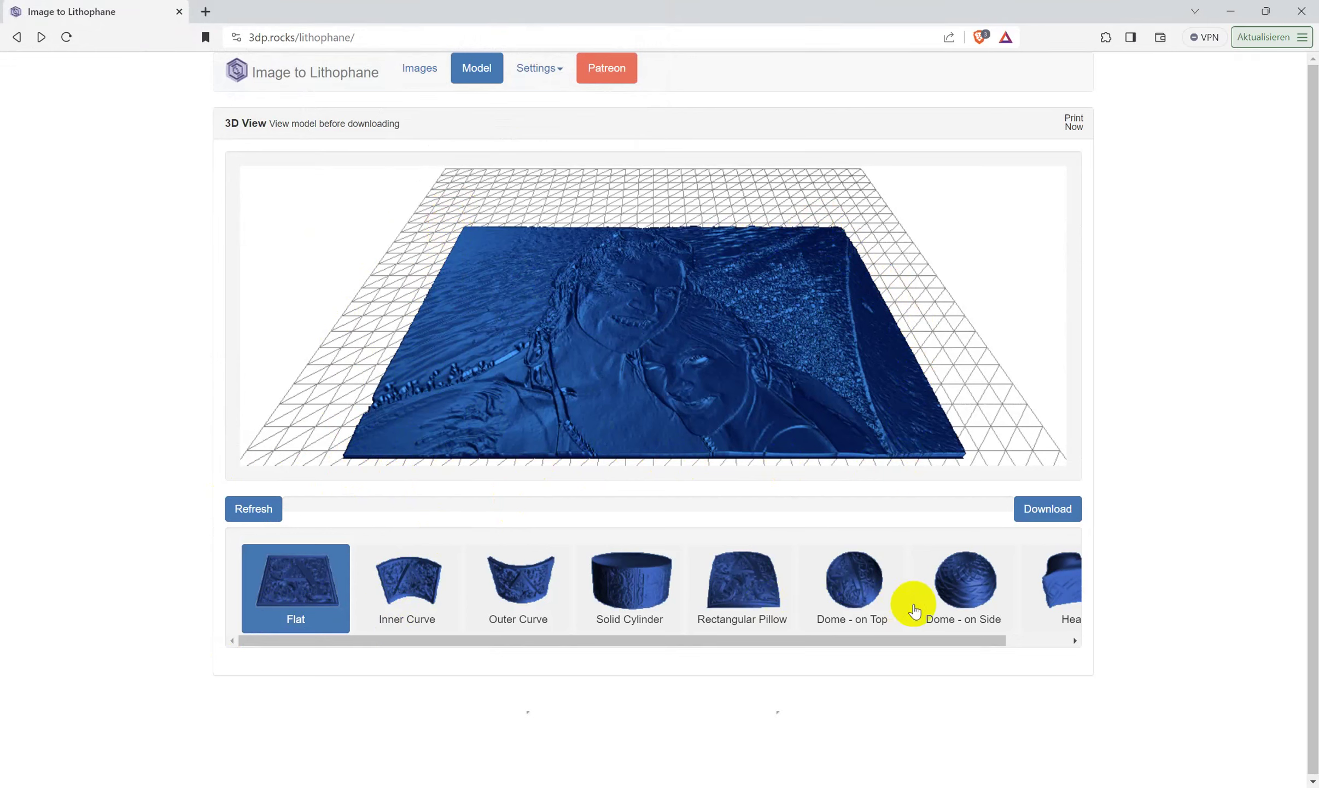
Download the flat lithophane as an STL into the tutorial light box folder.
mouse_move(904, 640)
left_mouse_down()
mouse_move(978, 641)
mouse_move(695, 640)
left_mouse_up()
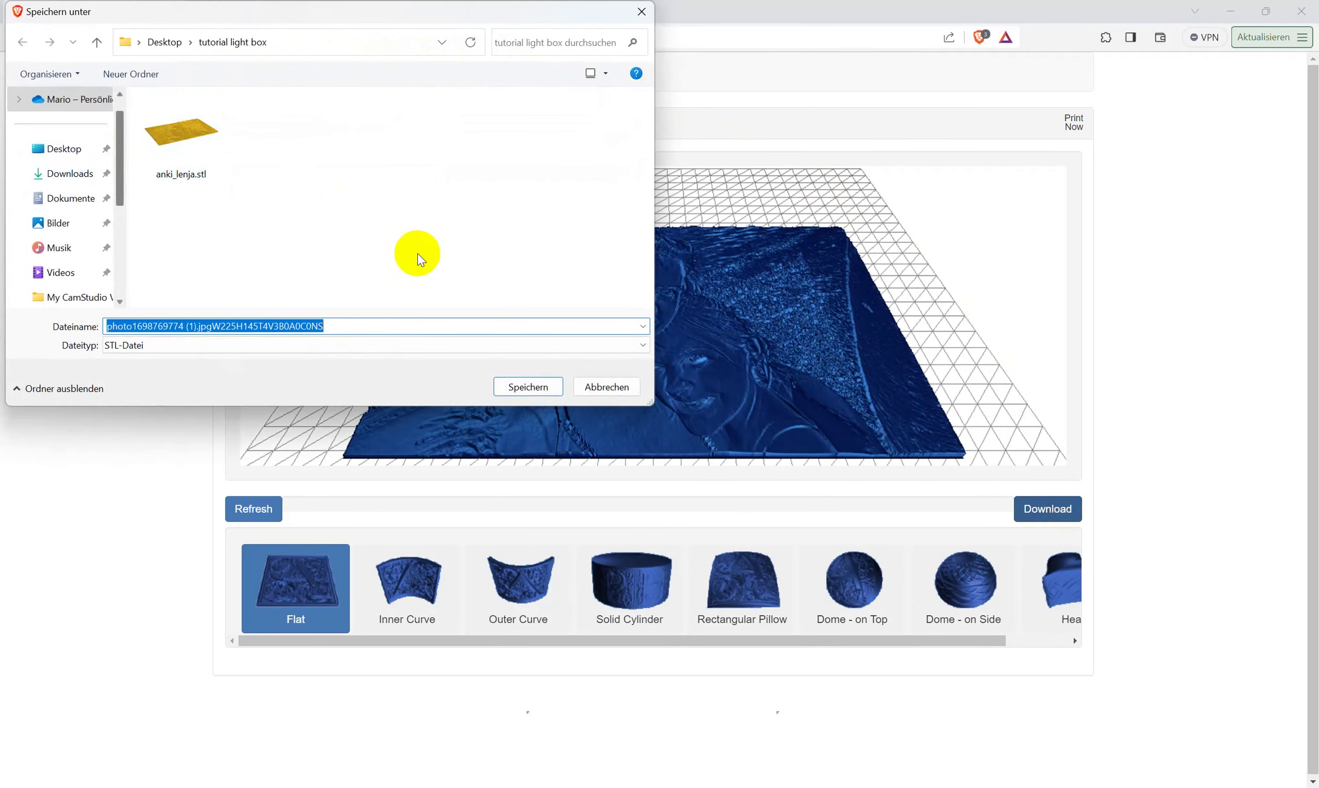
left_click(526, 386)
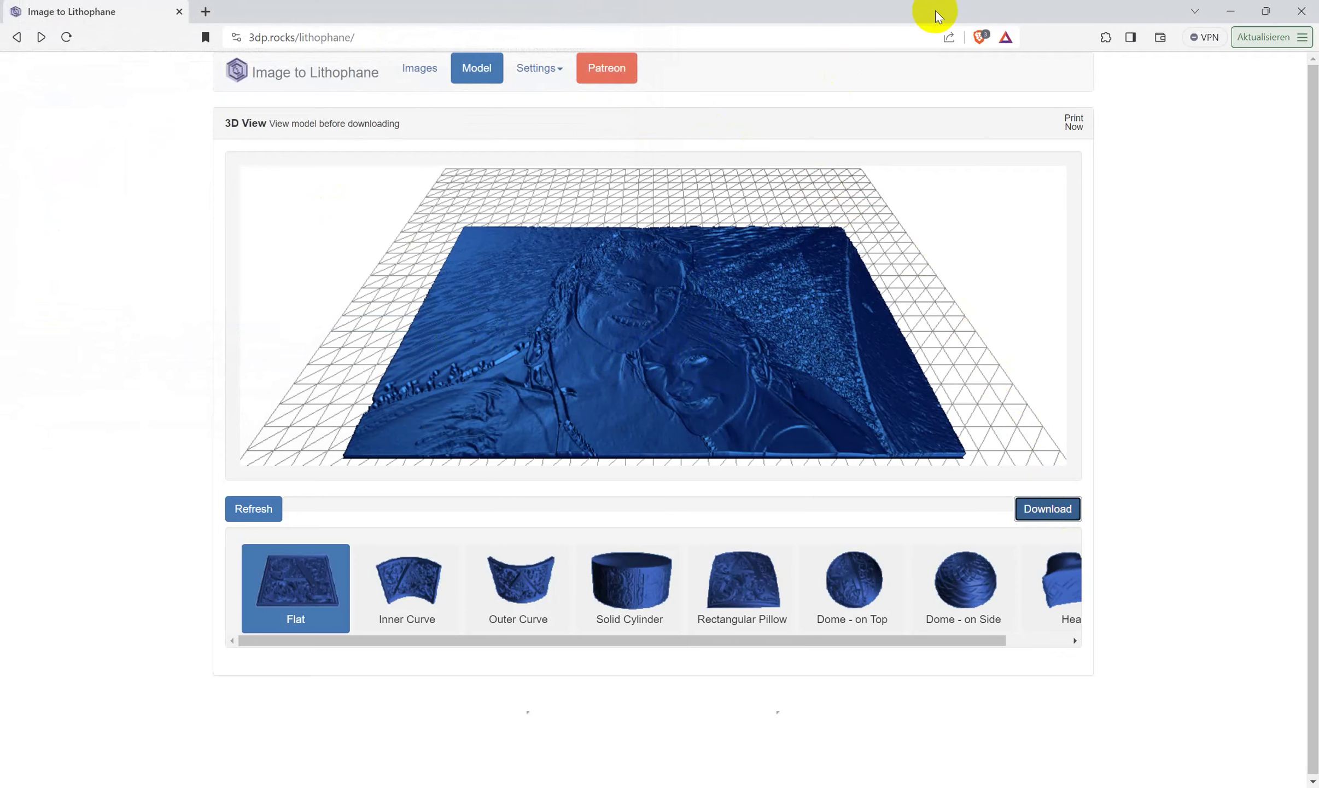
Back in Fusion 360, hide the section analysis to show the complete heart model.
left_click(1240, 10)
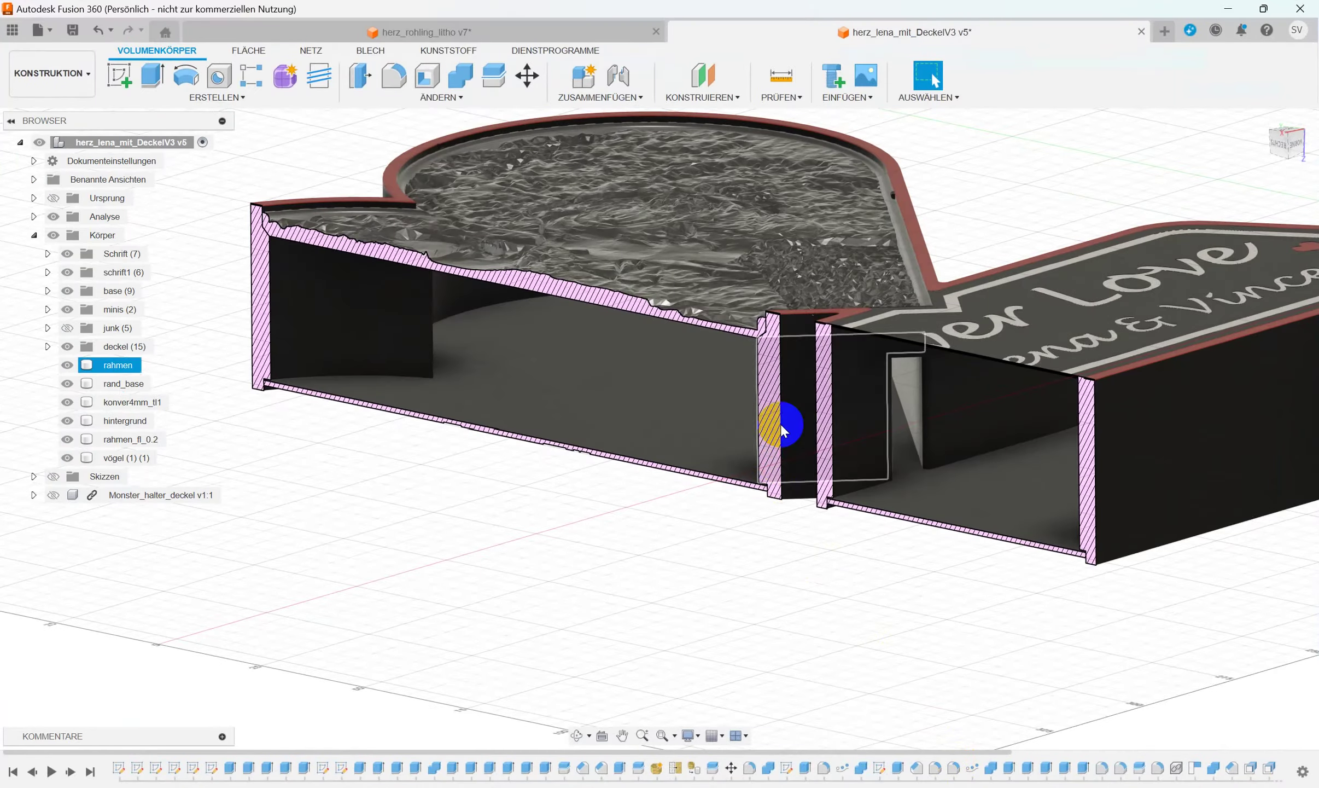
middle_click_drag(718, 350, 718, 357, "shift")
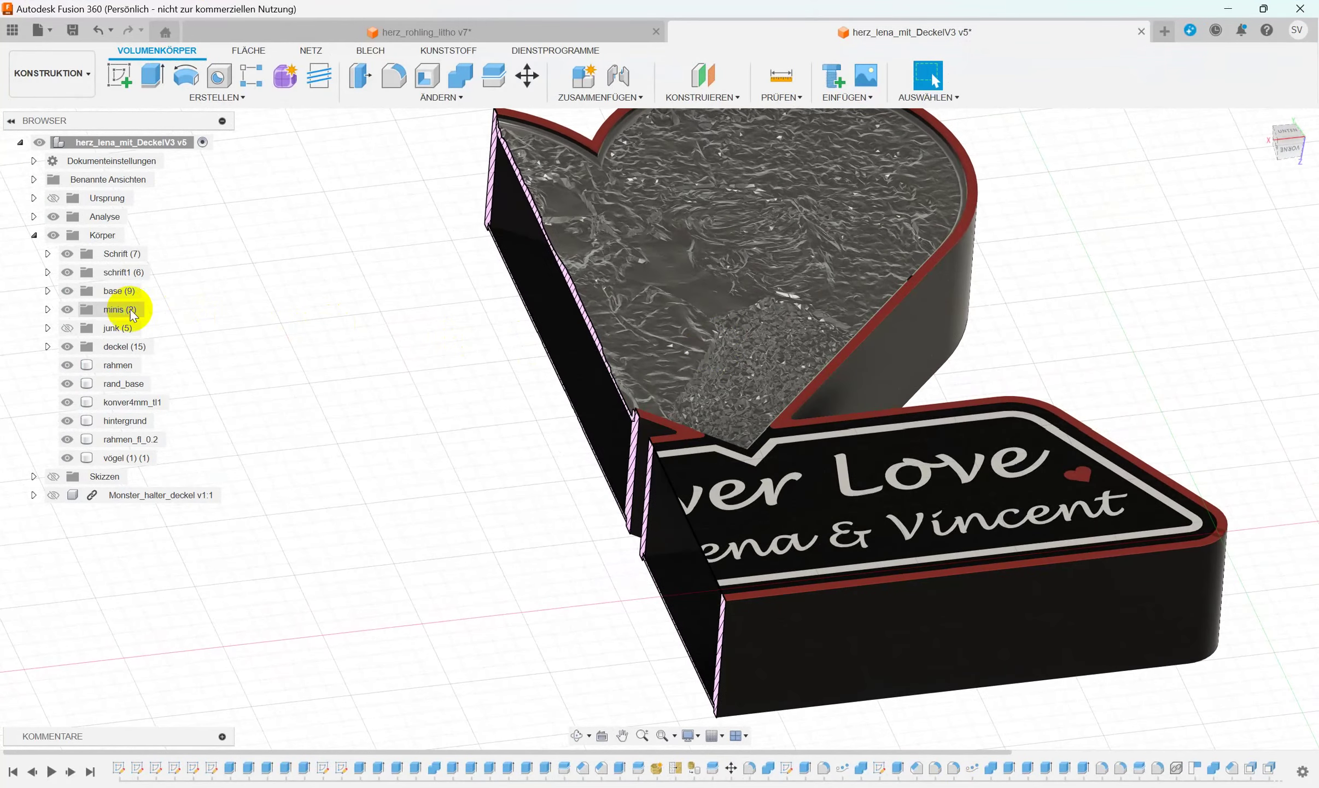
left_click(49, 201)
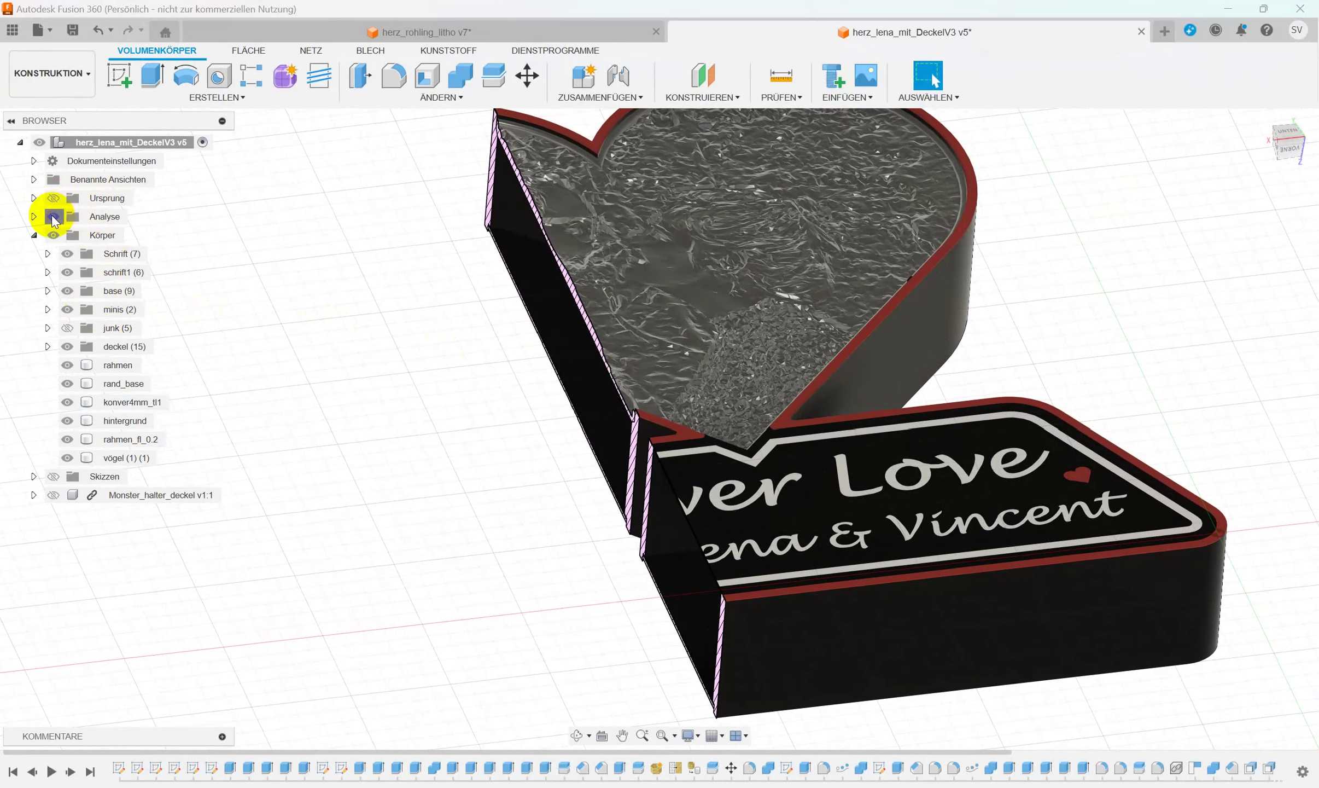
left_click(54, 217)
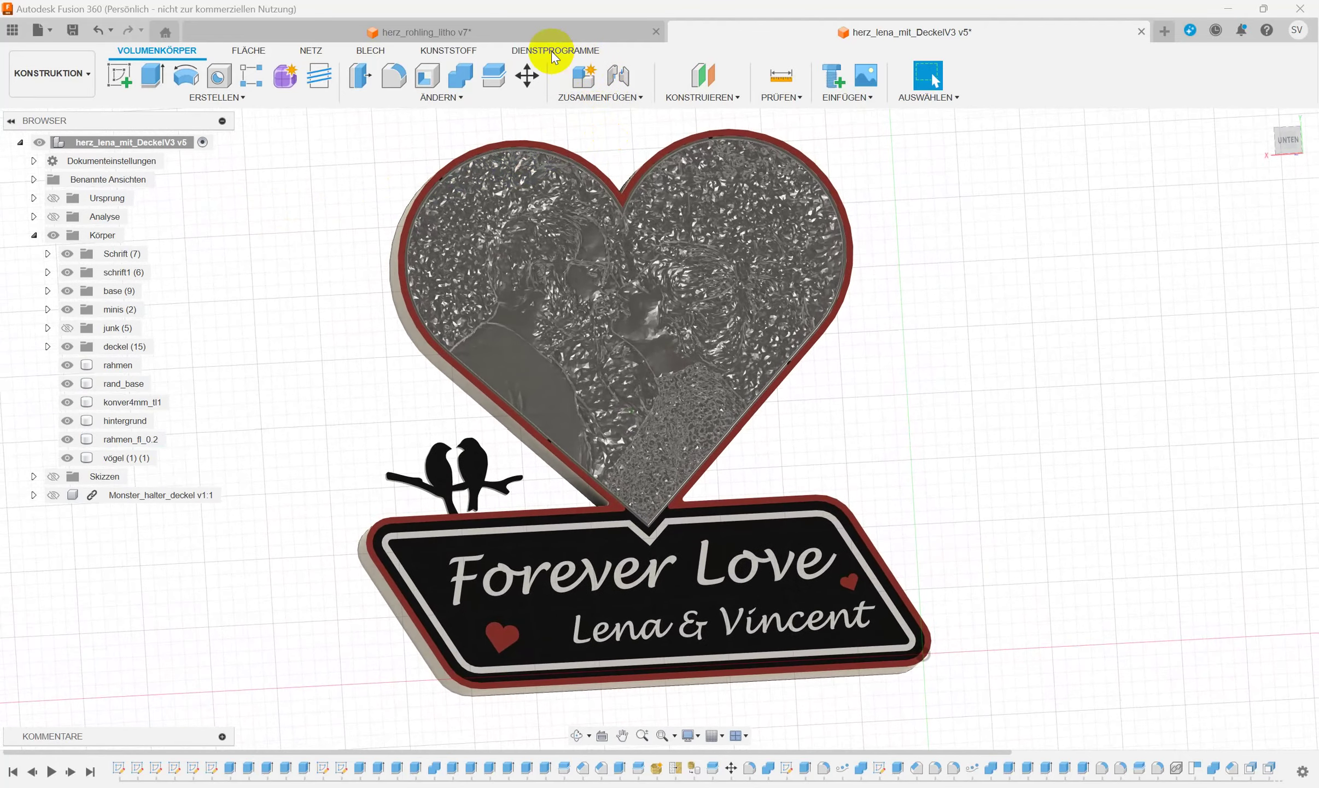
Switch to the herz_rohling_litho v7 design.
left_click(511, 28)
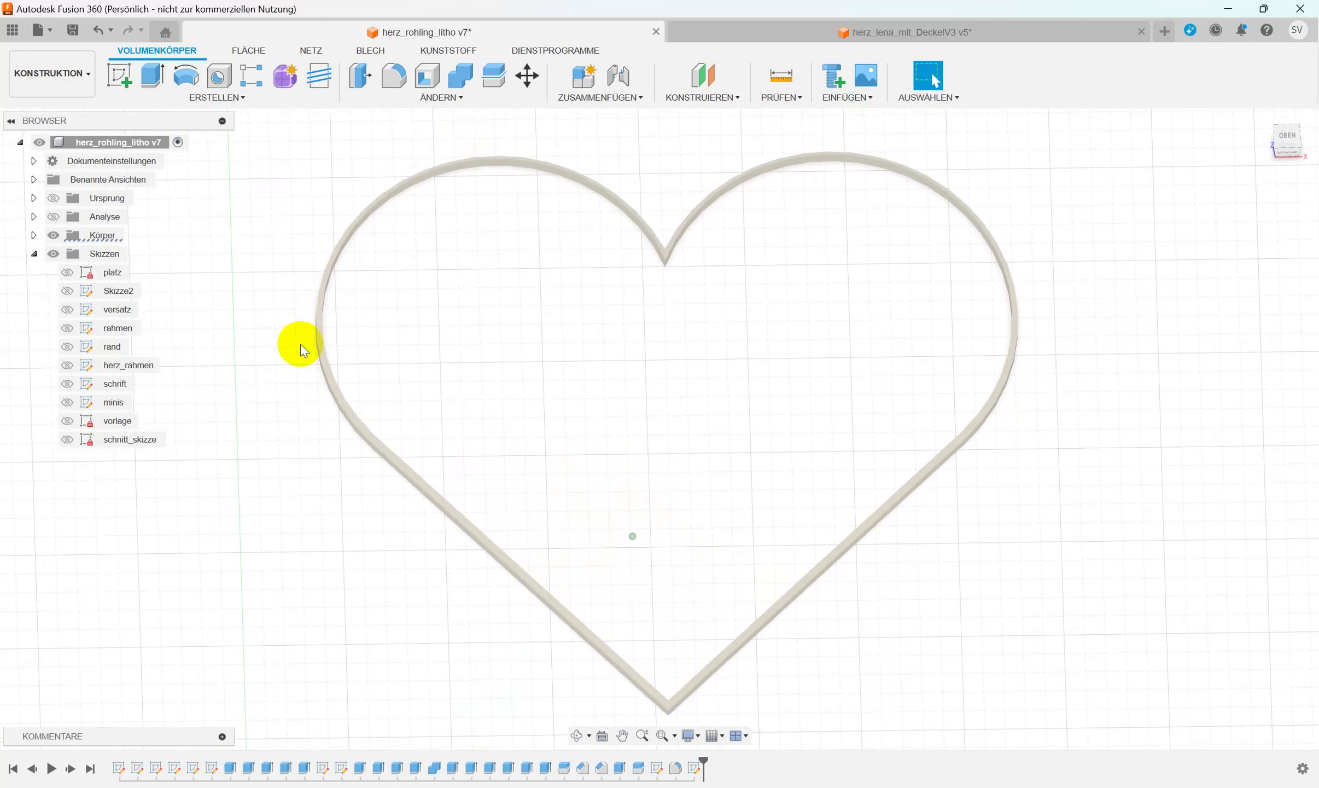
Insert the lithophane STL from the computer as a mesh into the heart design.
left_click(864, 99)
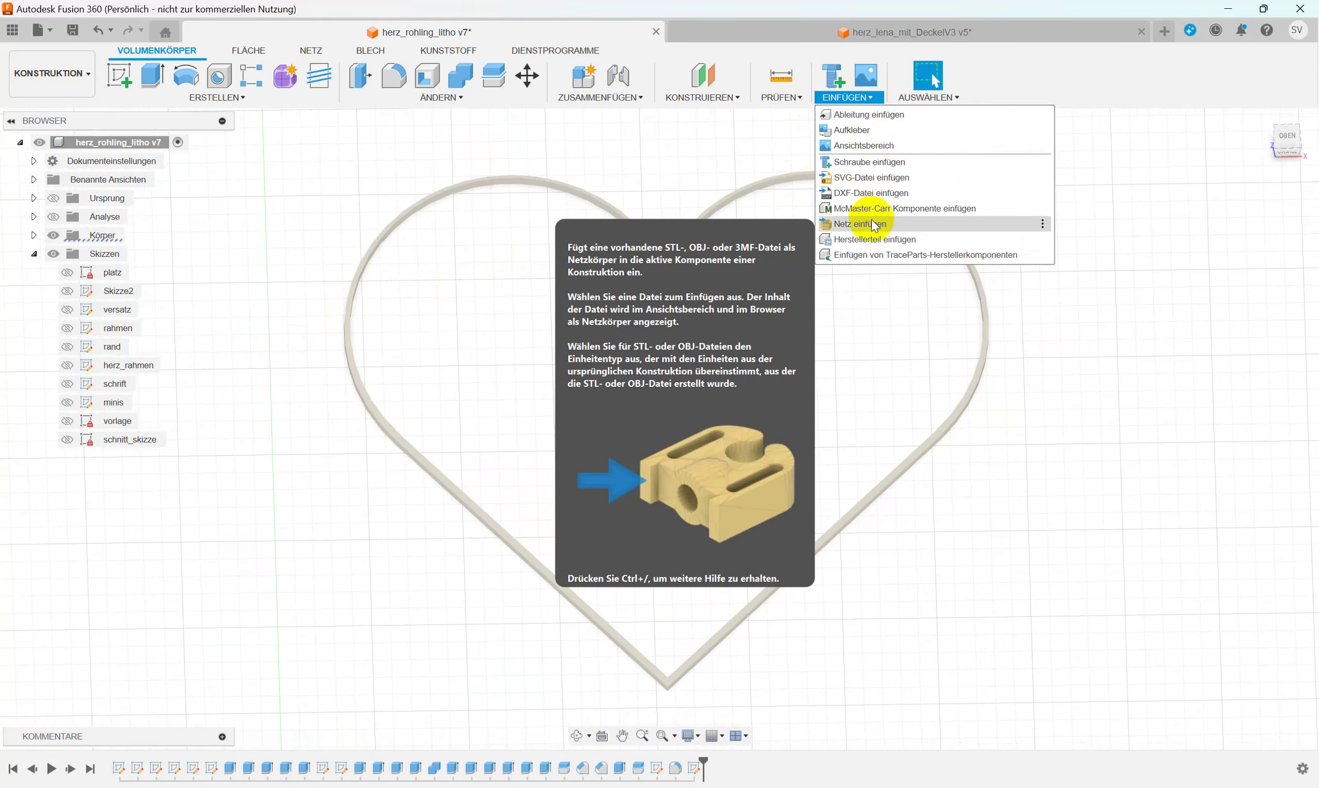
left_click(873, 221)
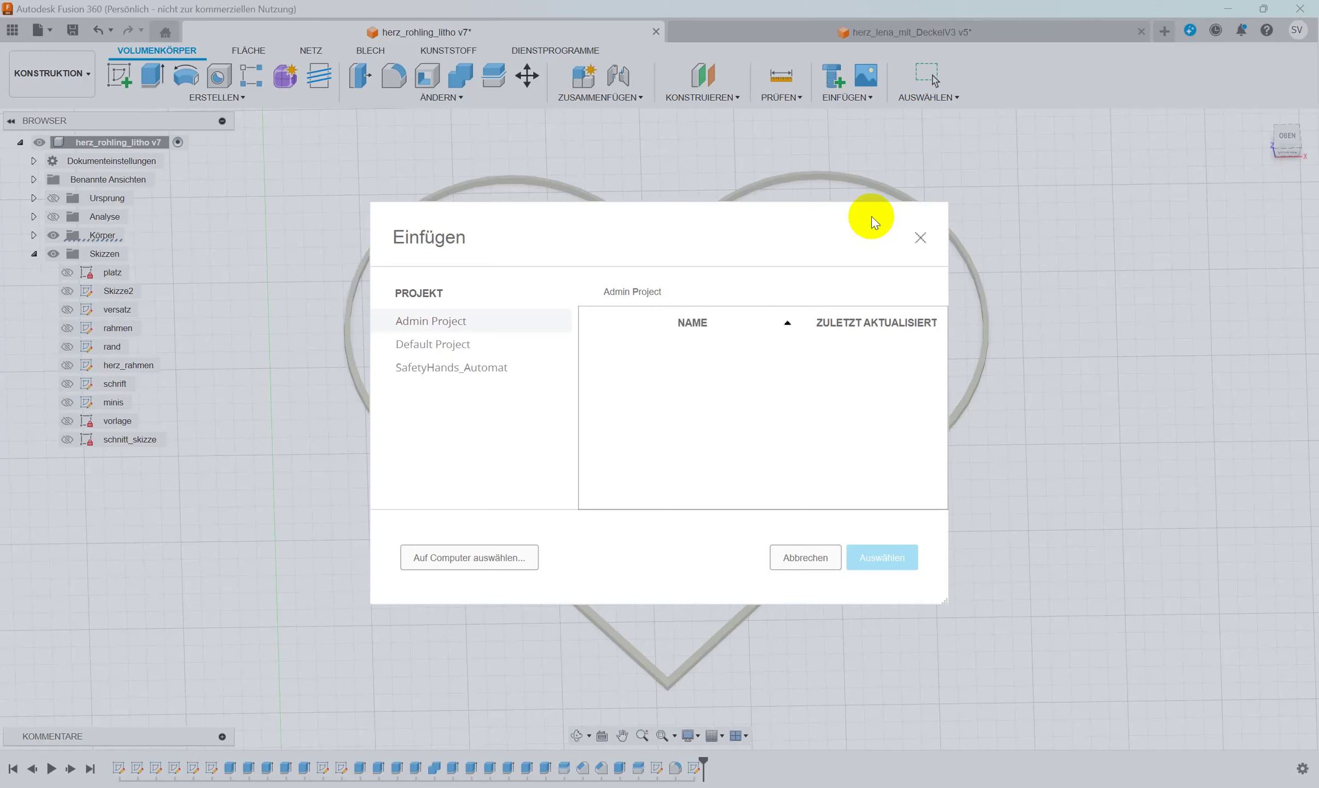
left_click(498, 557)
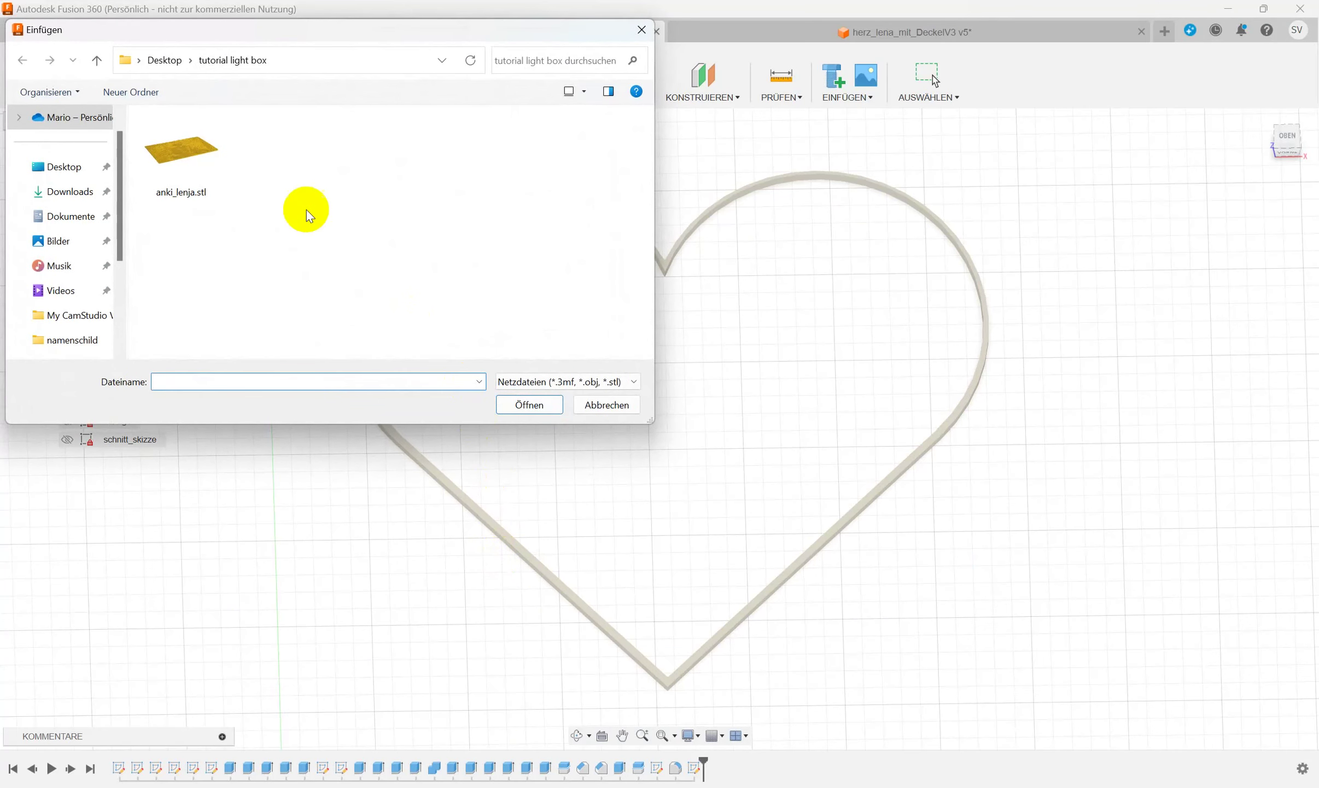
left_click(179, 156)
left_click(529, 404)
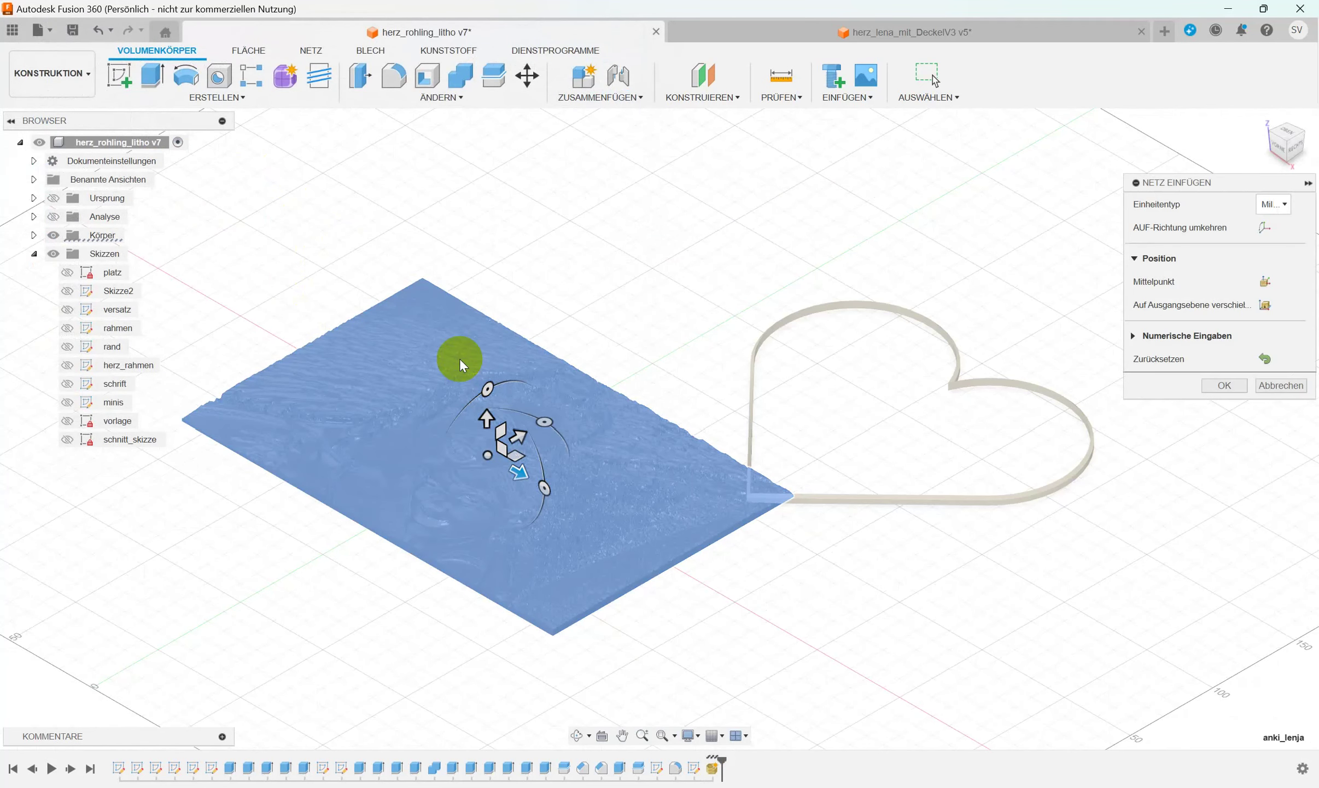
Drag the inserted lithophane plate over the heart frame.
middle_click_drag(459, 358, 407, 451, "shift")
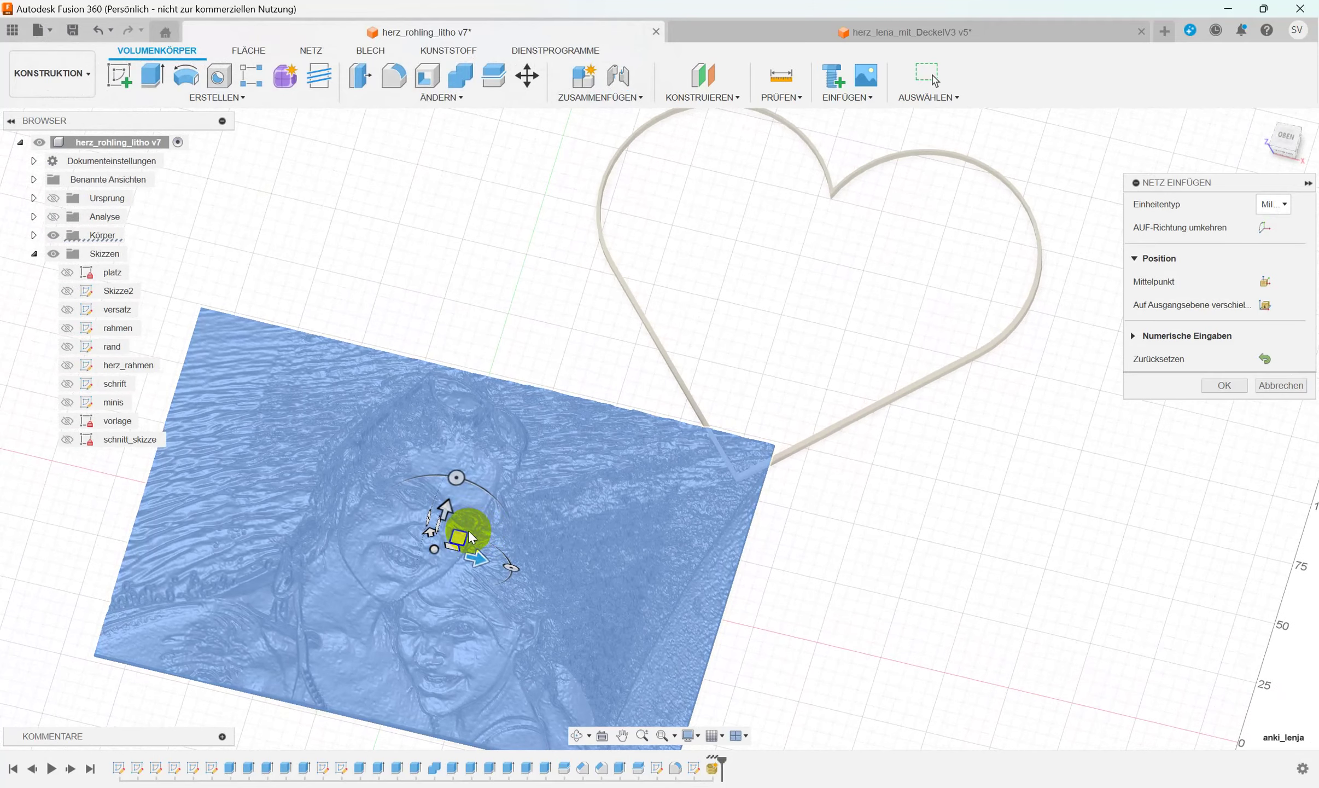
left_click_drag(479, 538, 800, 316)
middle_click_drag(800, 315, 788, 337, "shift")
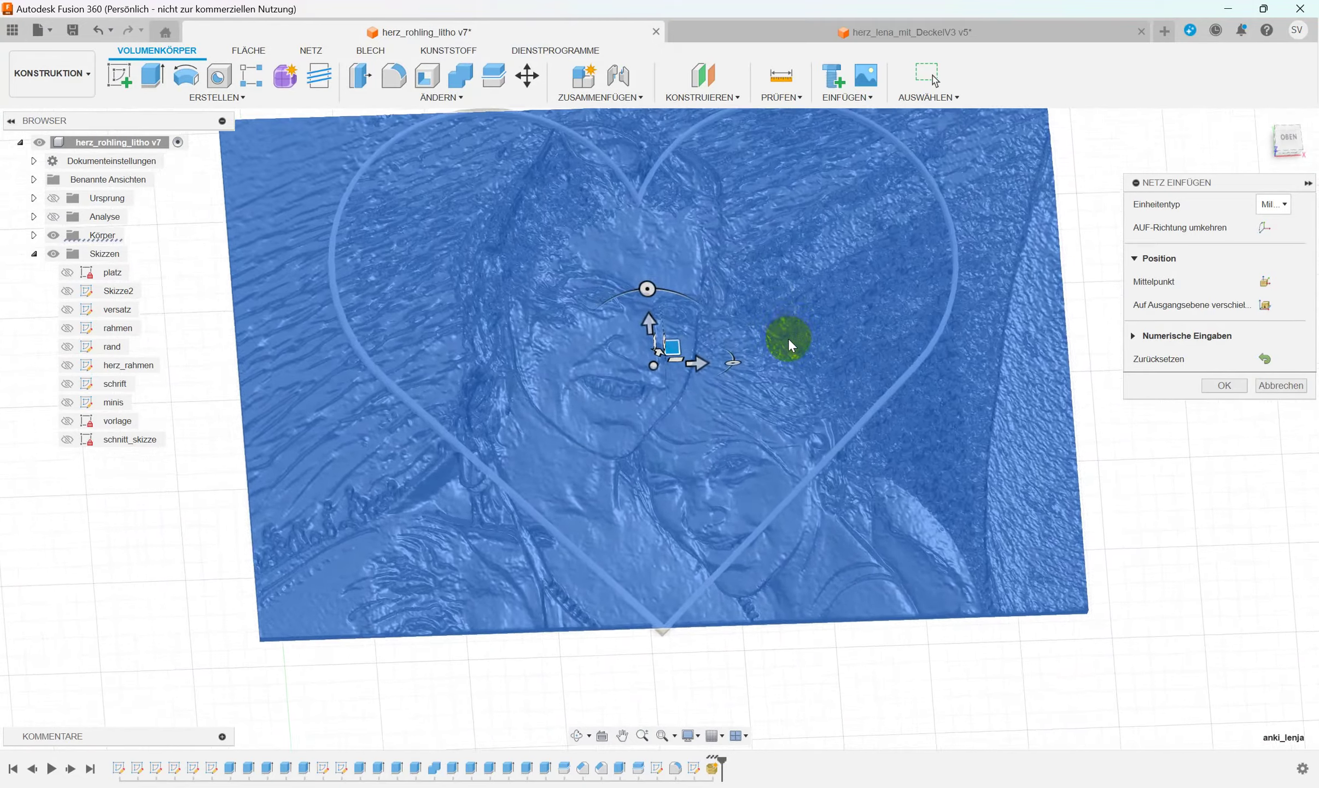
scroll(695, 520, "up", 2)
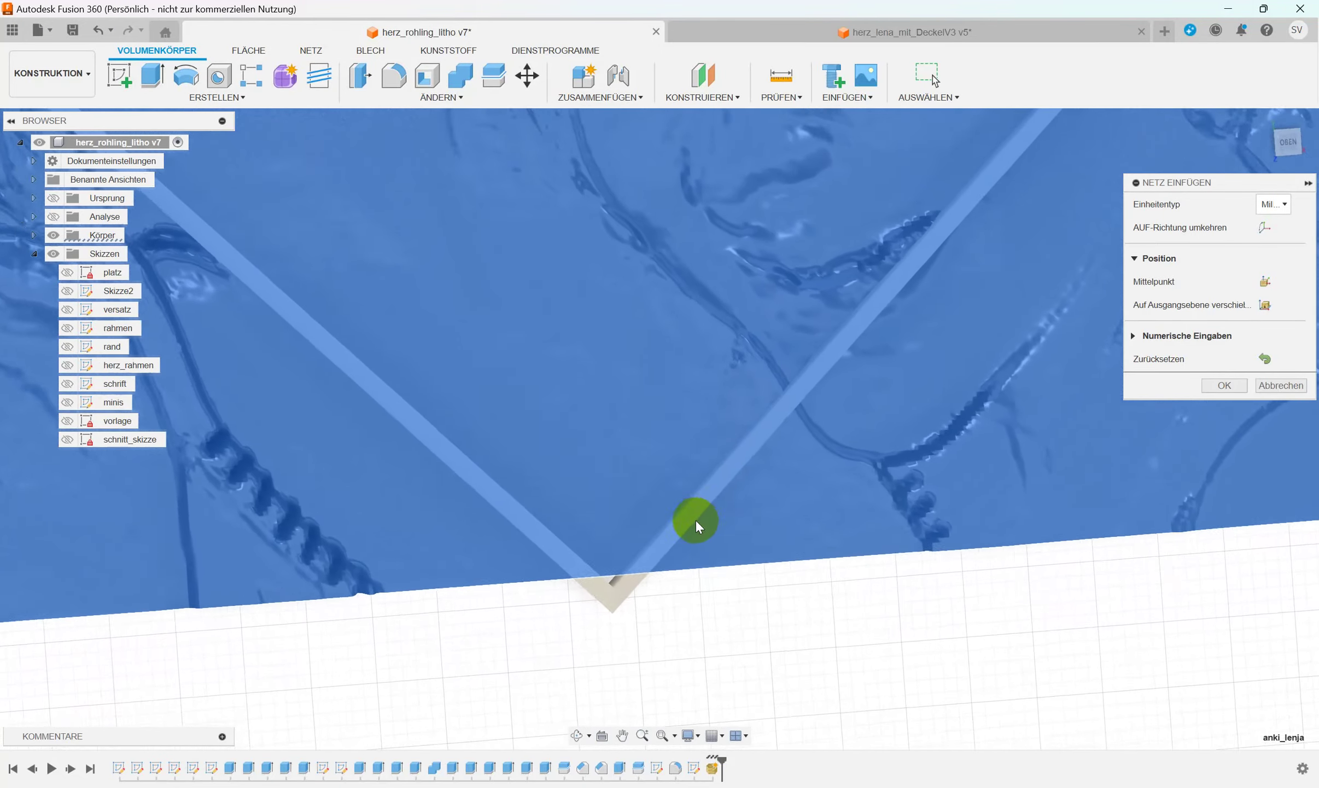
scroll(626, 562, "up", 2)
scroll(631, 547, "up", 2)
scroll(631, 548, "up", 2)
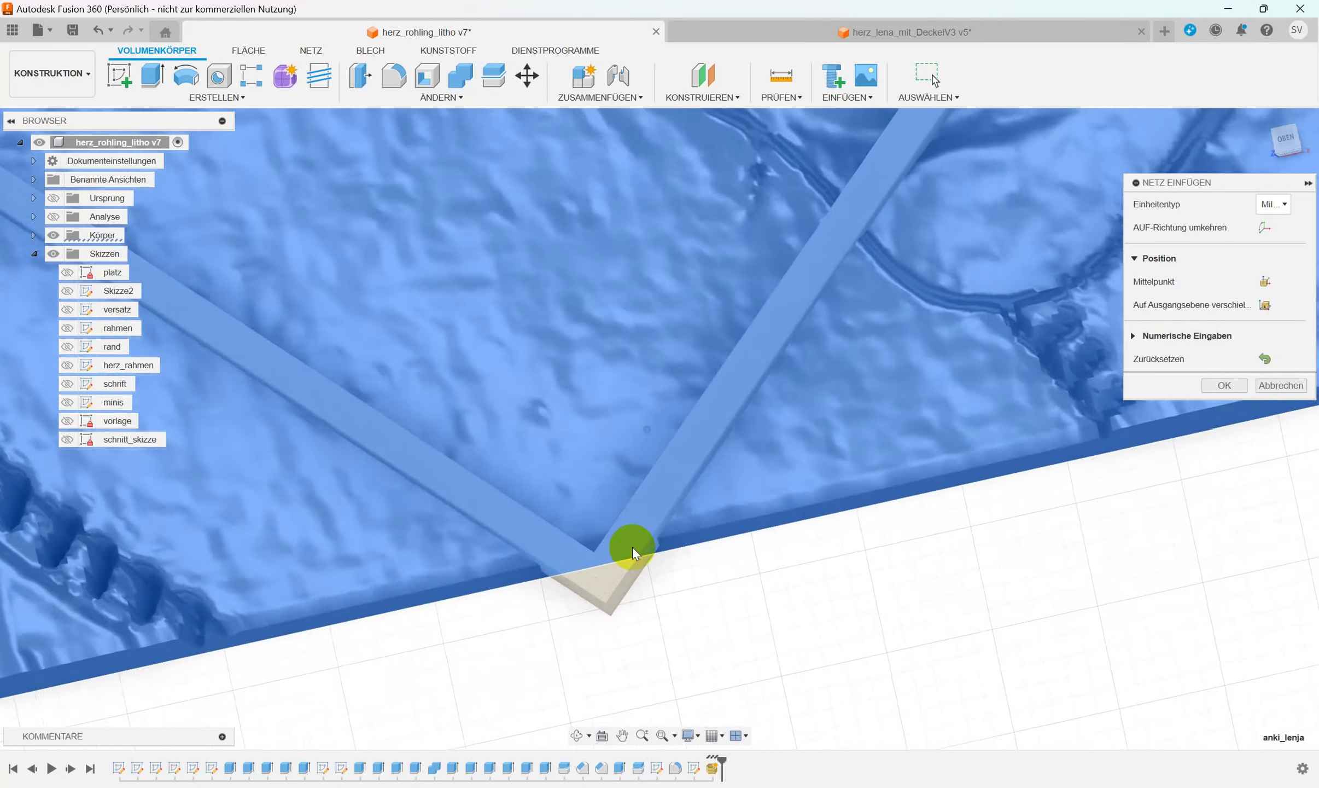
middle_click_drag(632, 547, 983, 494, "shift")
From the top view, nudge the mesh down so its lower edge meets the heart's tip.
left_click(1285, 142)
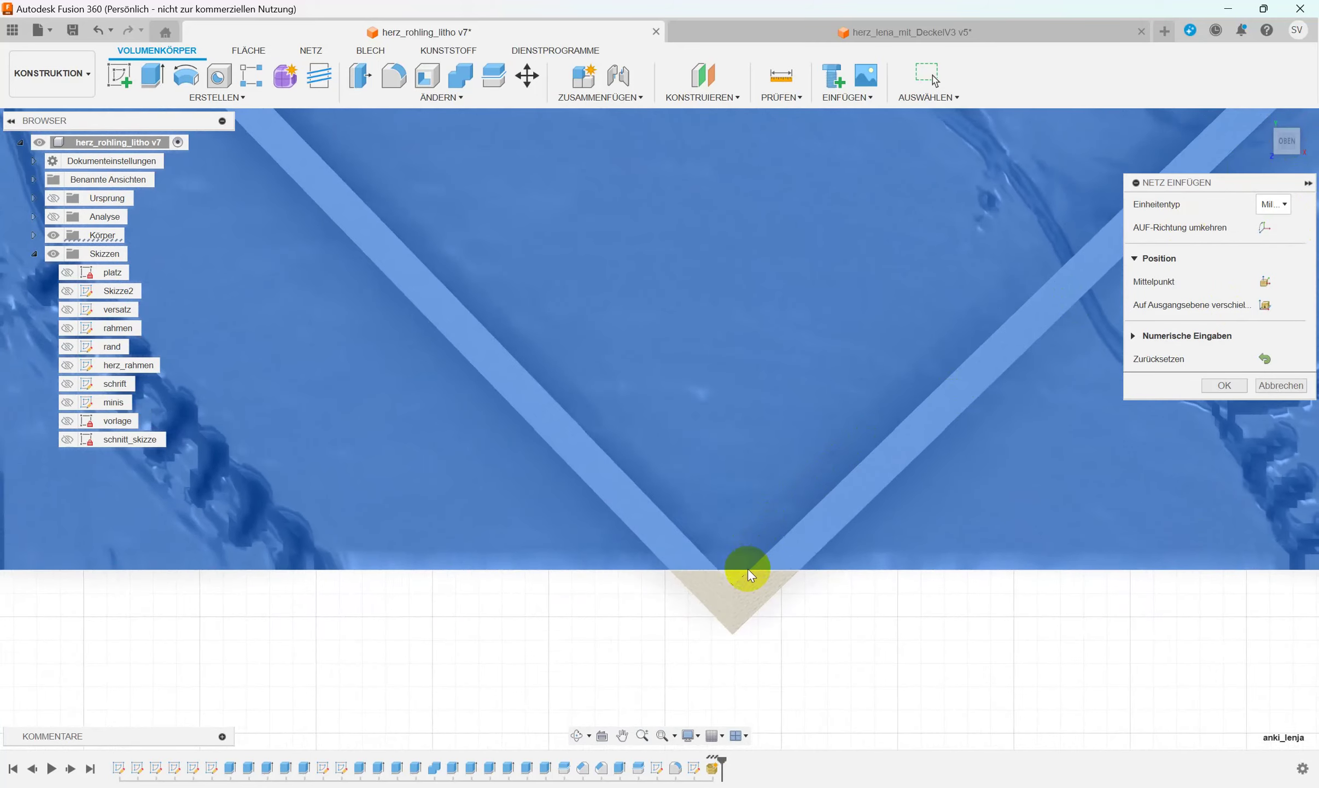
scroll(747, 568, "down", 4)
scroll(747, 568, "down", 4)
scroll(747, 566, "down", 4)
scroll(748, 566, "down", 1)
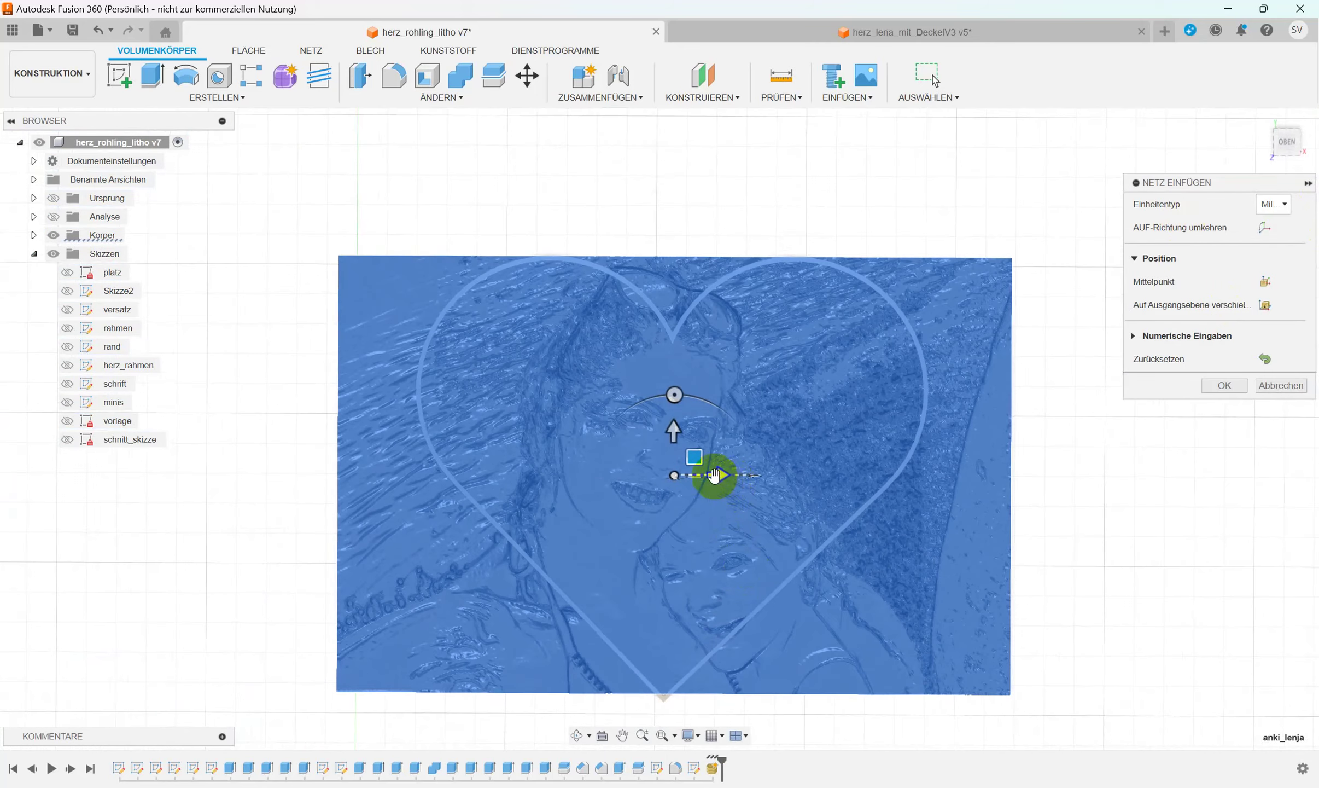
left_click_drag(694, 456, 694, 459)
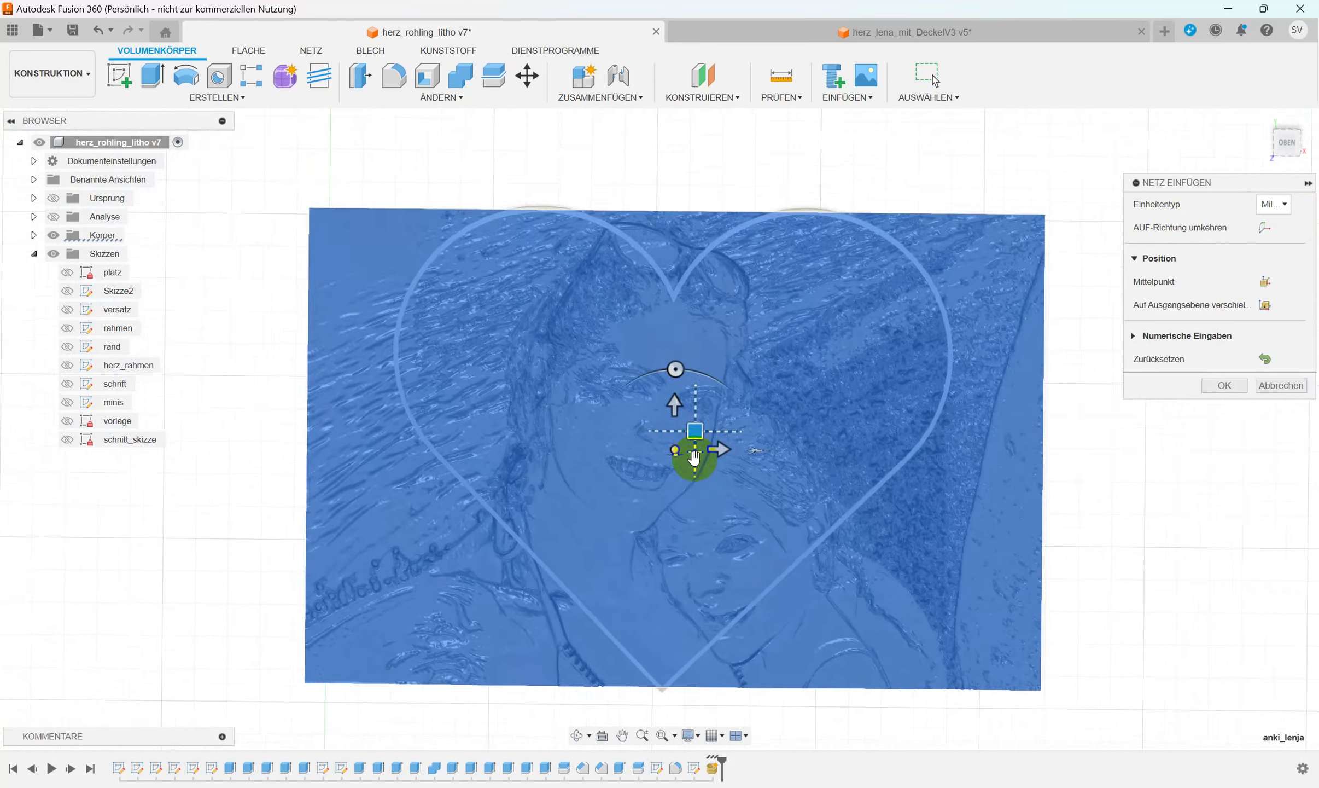
scroll(694, 459, "up", 2)
scroll(694, 458, "up", 2)
scroll(694, 459, "up", 2)
scroll(694, 459, "up", 2)
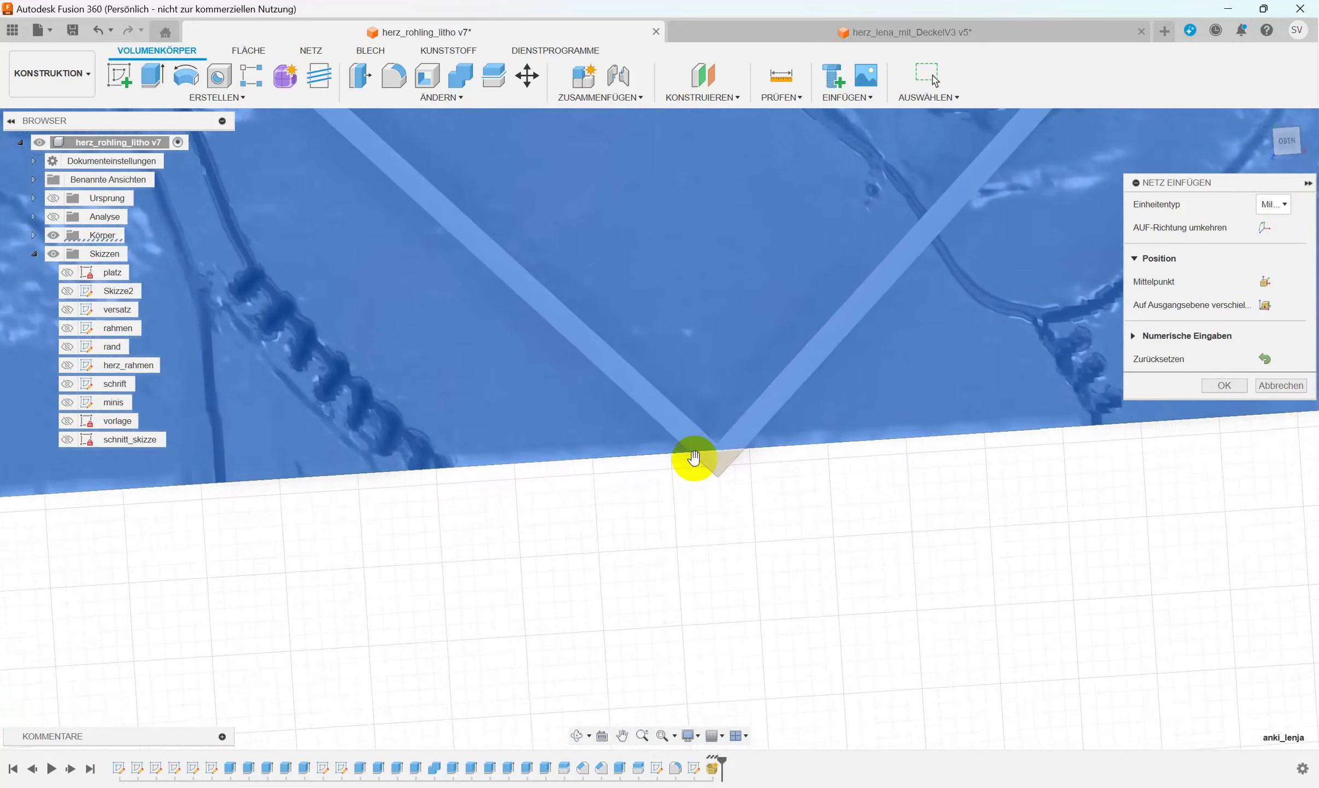
scroll(728, 462, "up", 2)
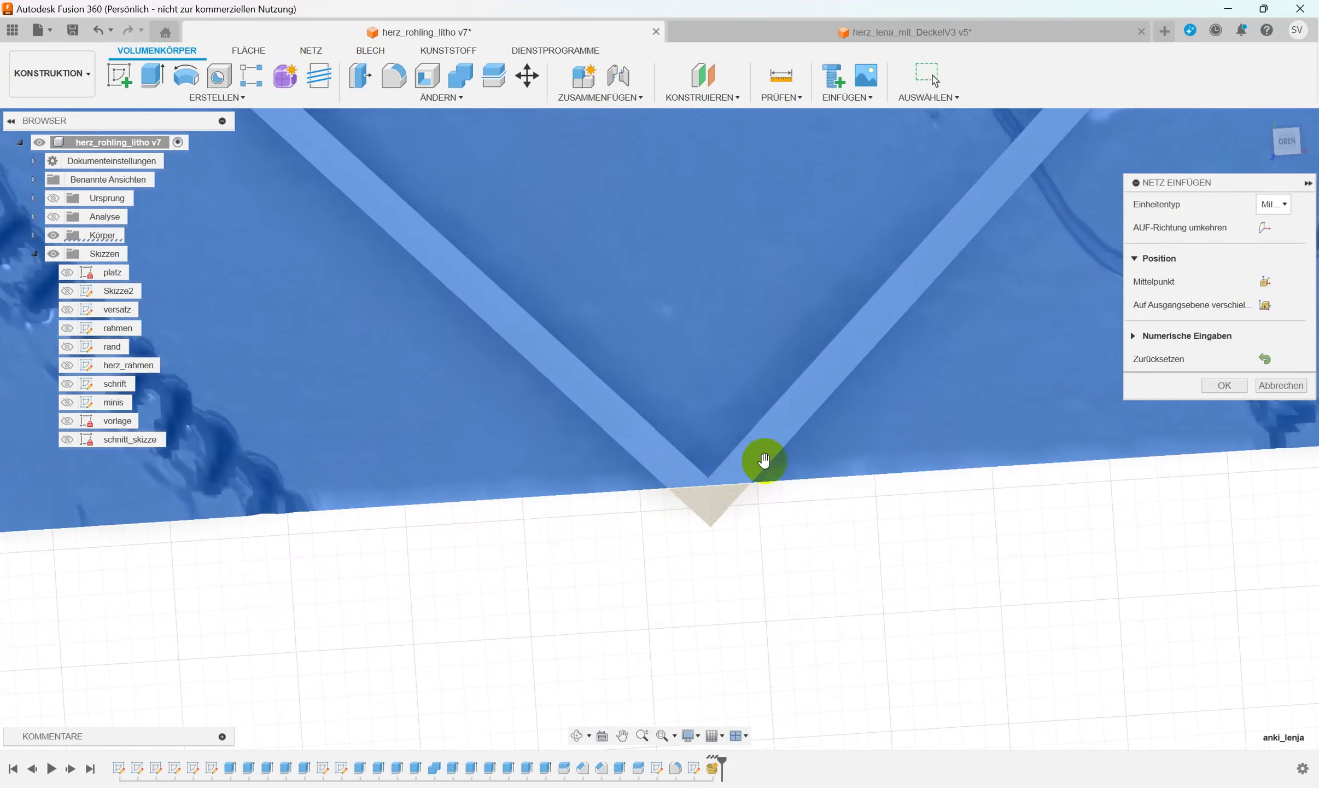
left_click(1289, 144)
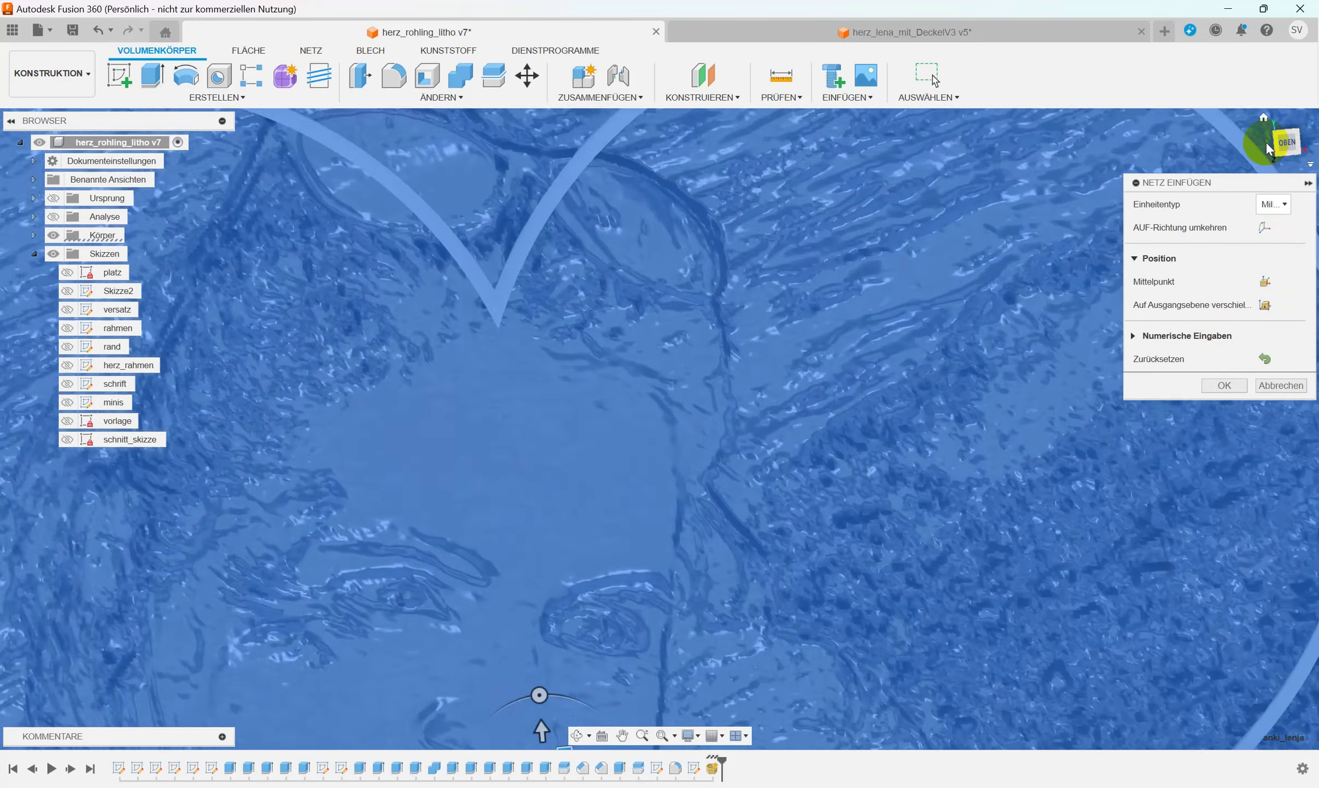
left_click(1267, 142)
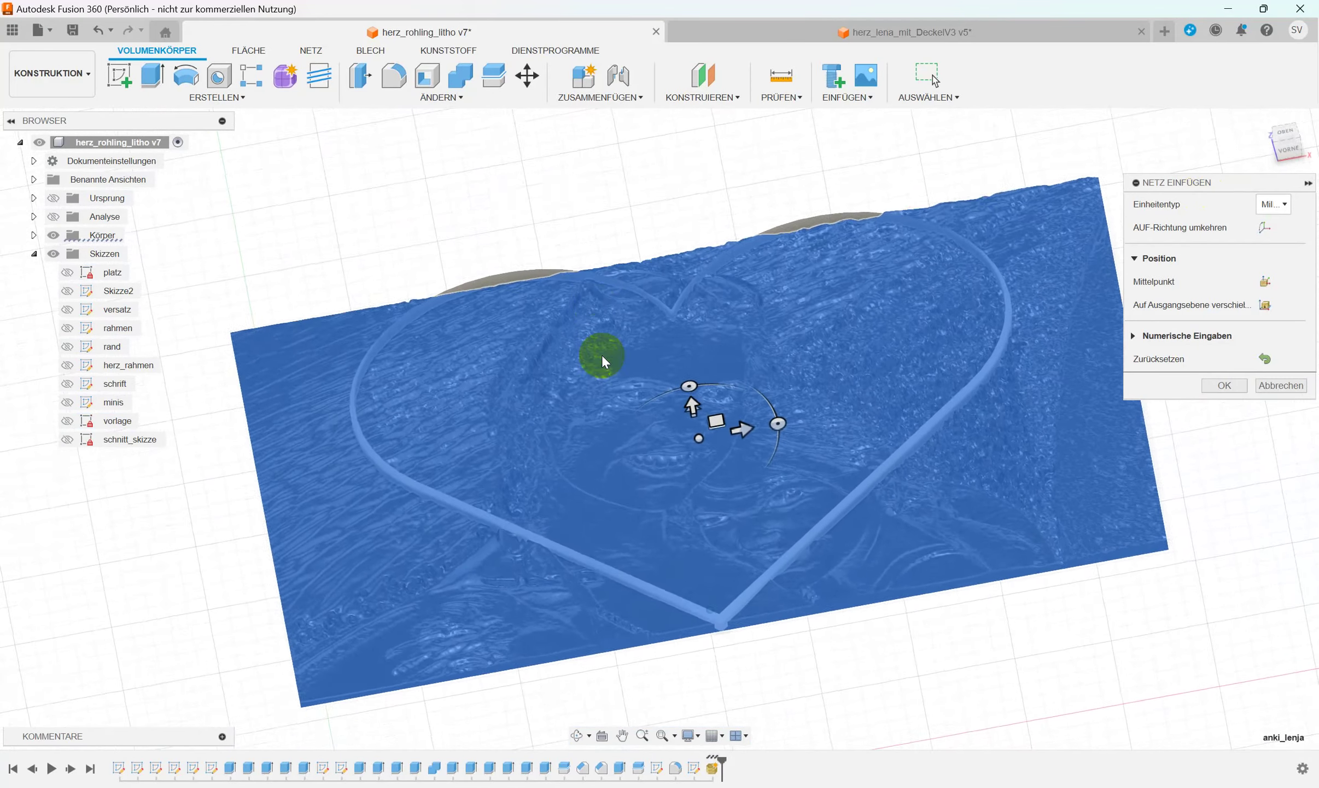
Rotate the lithophane plate about its vertical axis to fit the heart outline, checking from below.
middle_click_drag(602, 355, 602, 359, "shift")
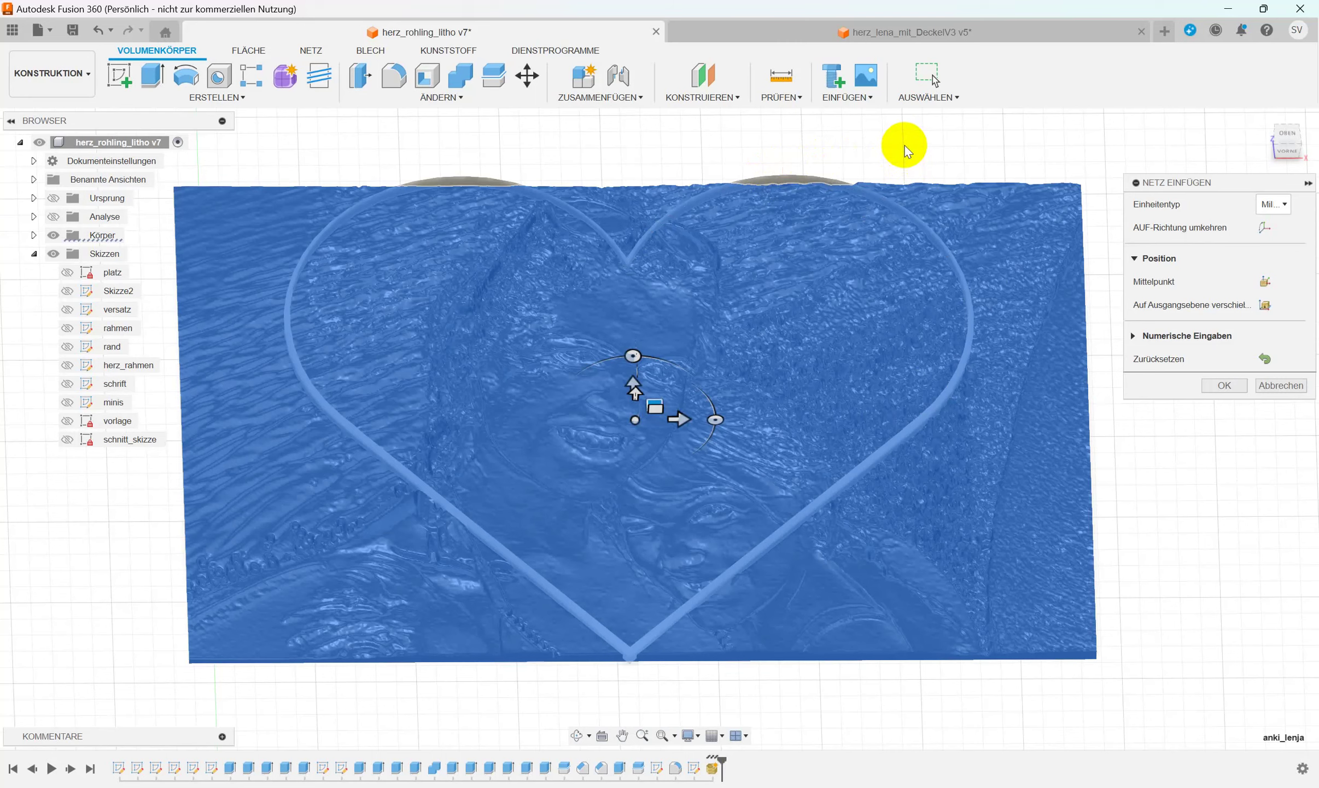
mouse_move(904, 146)
middle_mouse_down("shift")
mouse_move(747, 375)
mouse_move(832, 451)
middle_mouse_up("shift")
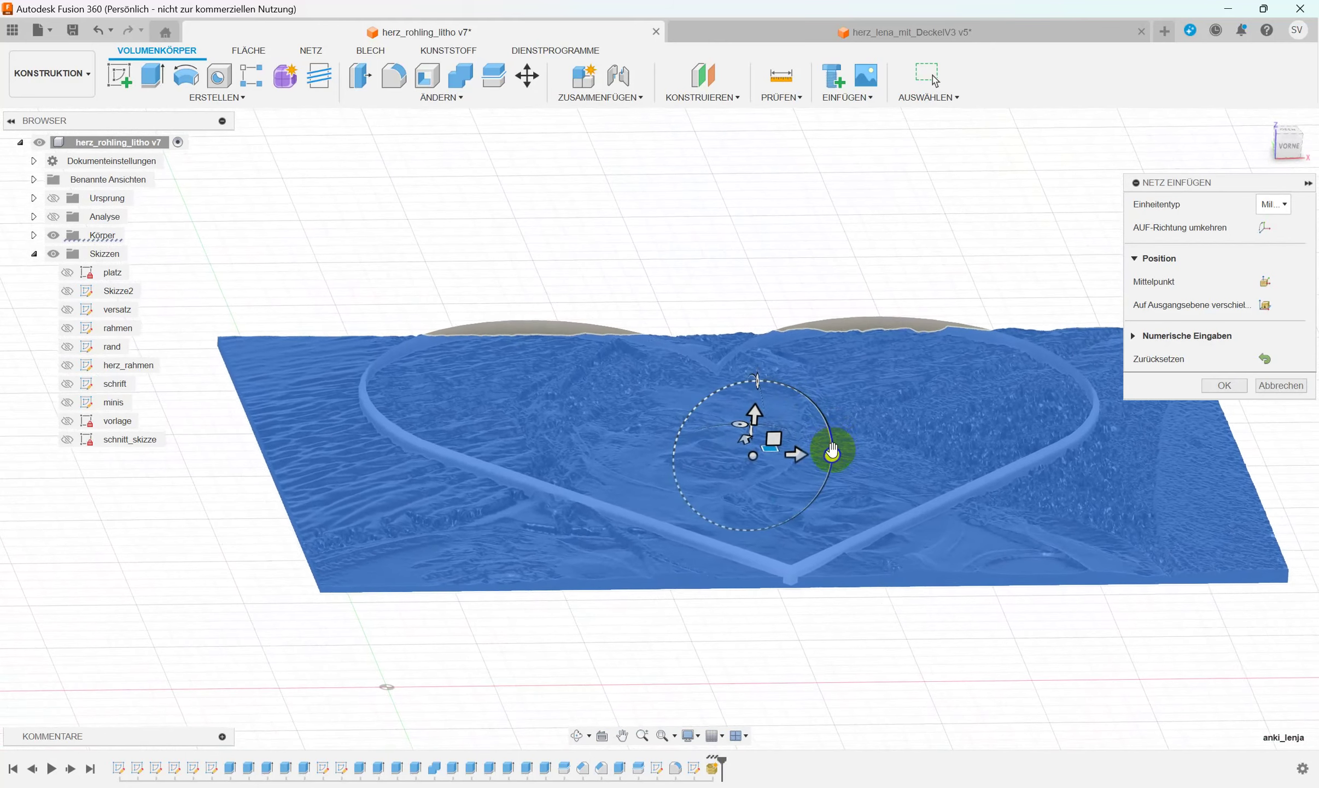
mouse_move(831, 451)
left_mouse_down()
mouse_move(734, 374)
mouse_move(692, 409)
mouse_move(682, 452)
mouse_move(745, 450)
left_mouse_up()
mouse_move(745, 450)
middle_mouse_down("shift")
mouse_move(971, 136)
mouse_move(993, 135)
mouse_move(987, 171)
middle_mouse_up("shift")
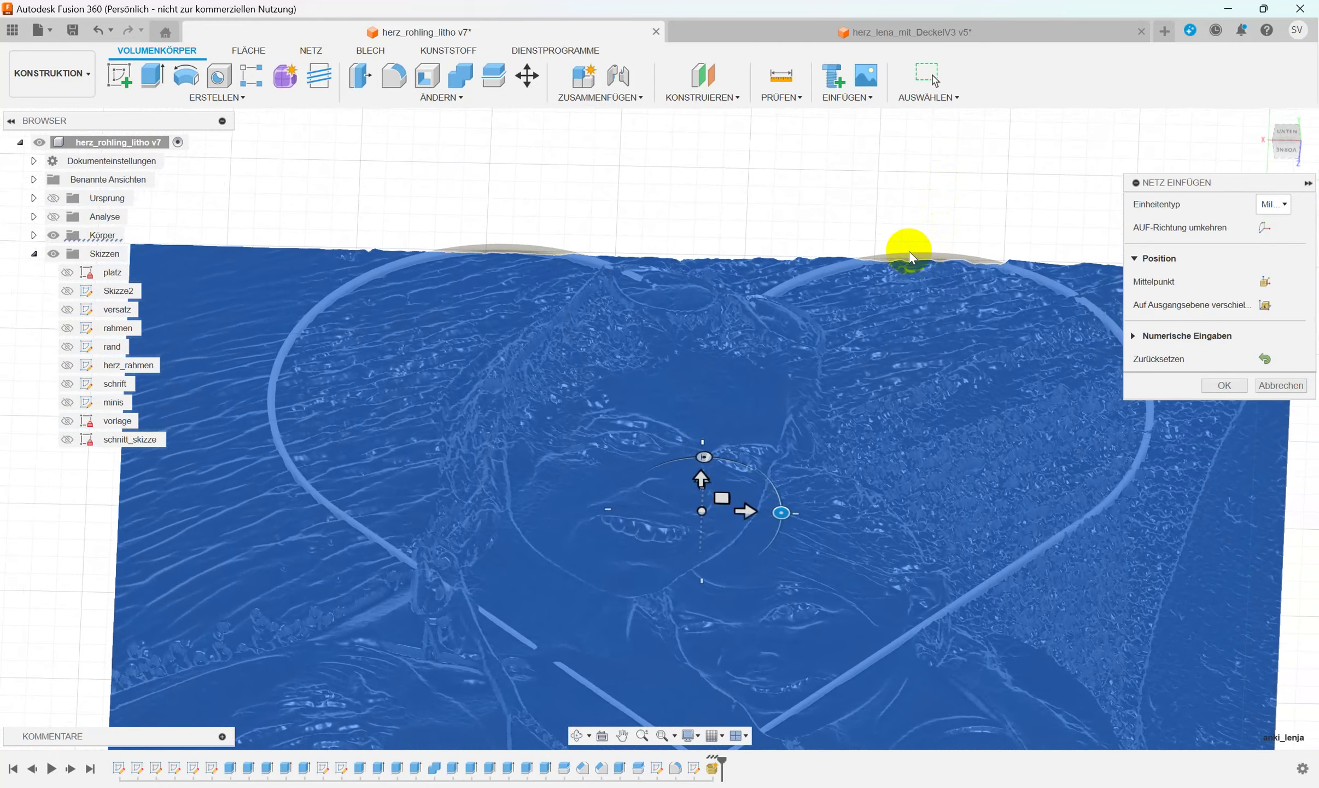
mouse_move(903, 254)
middle_mouse_down("shift")
mouse_move(984, 398)
mouse_move(941, 373)
middle_mouse_up("shift")
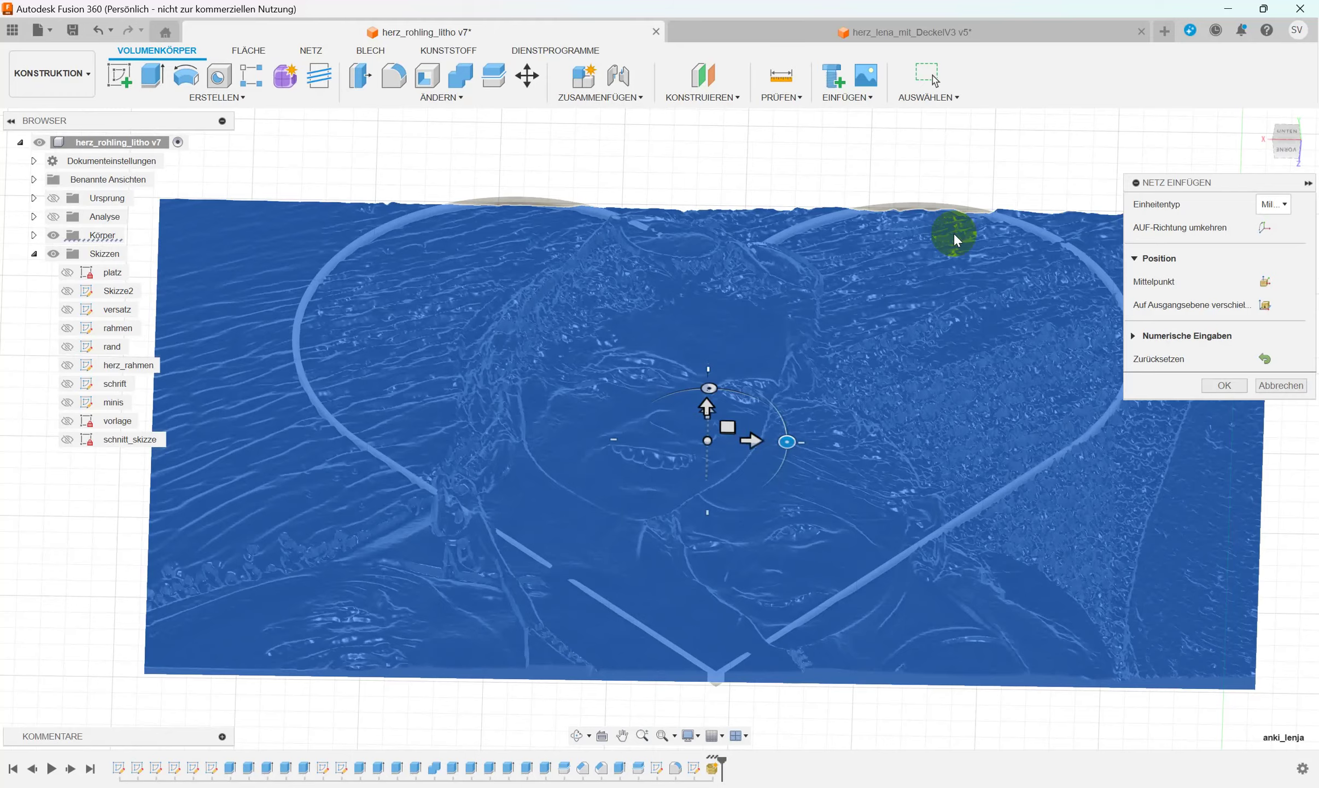
scroll(954, 233, "down", 3)
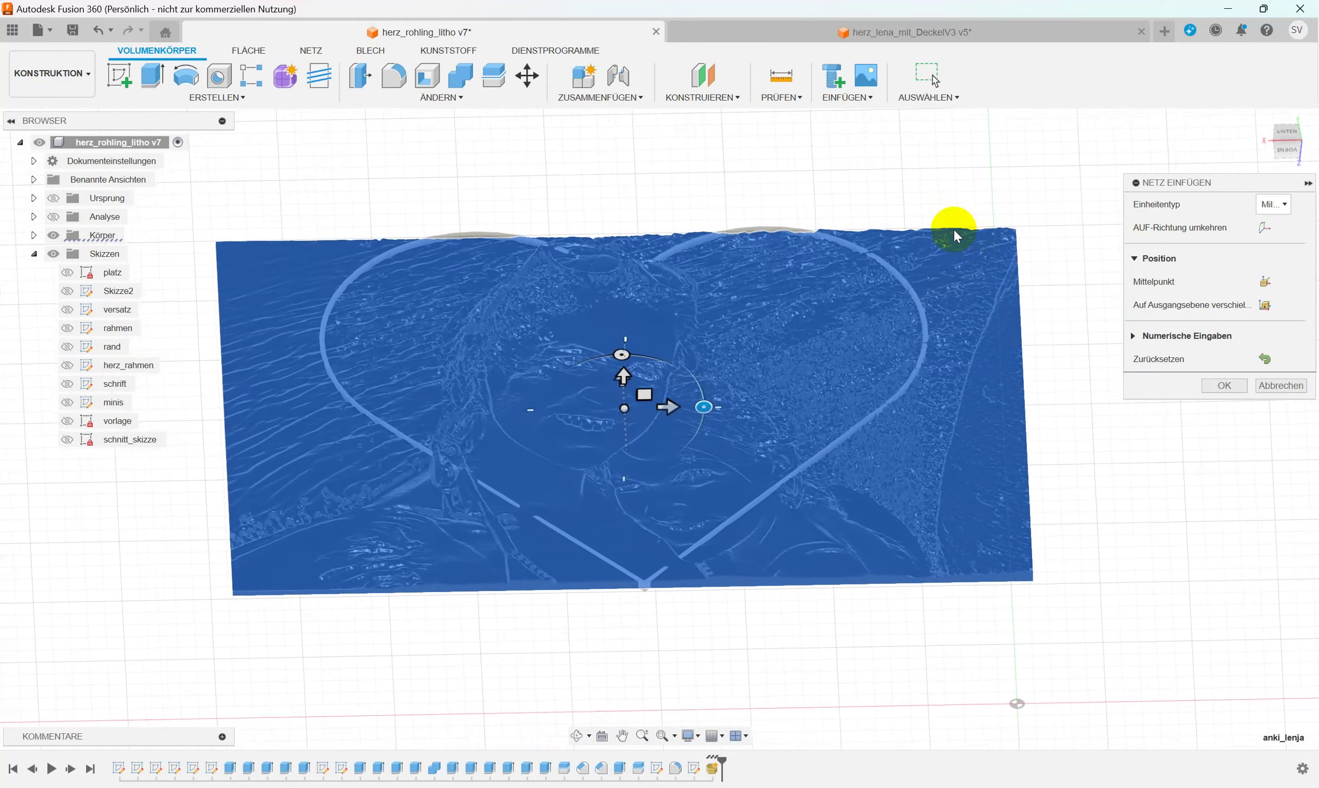
scroll(954, 233, "up", 2)
scroll(953, 233, "up", 2)
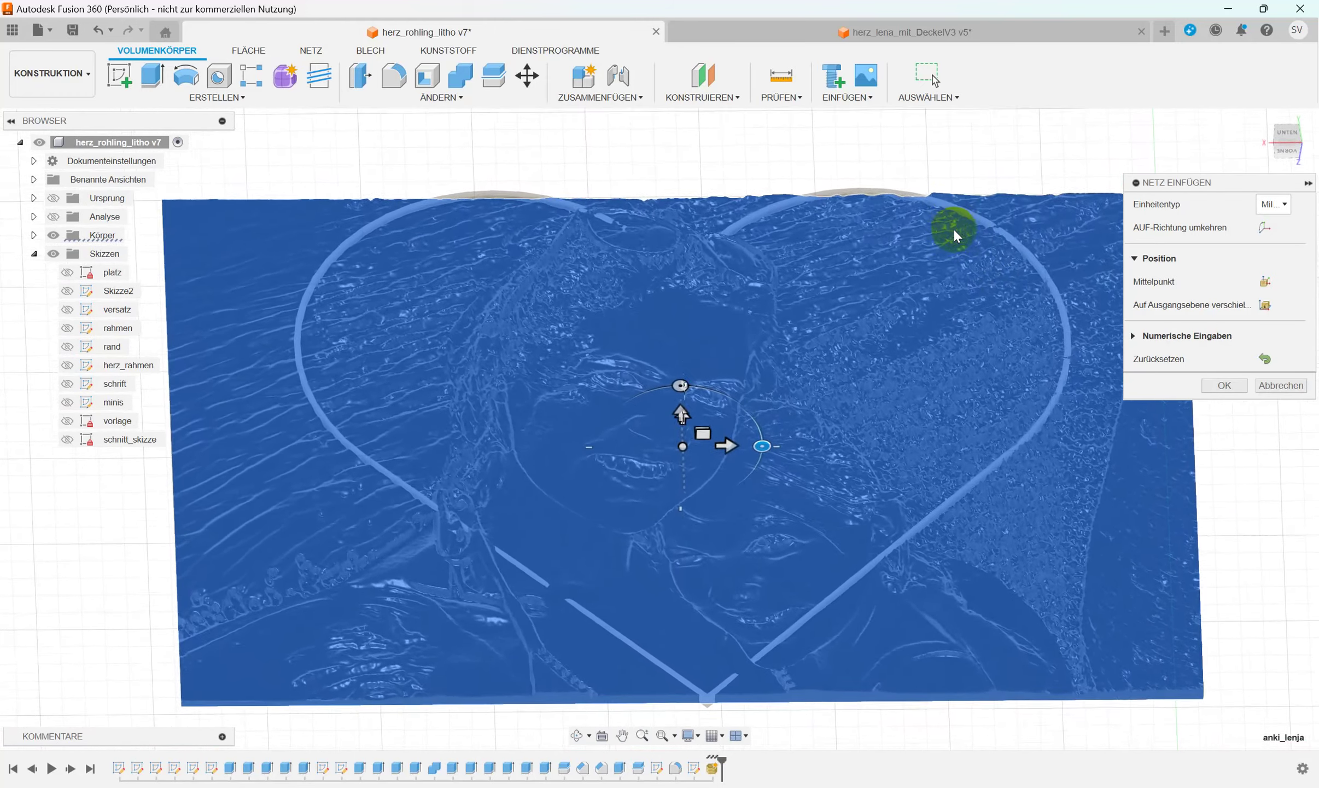
scroll(954, 233, "down", 2)
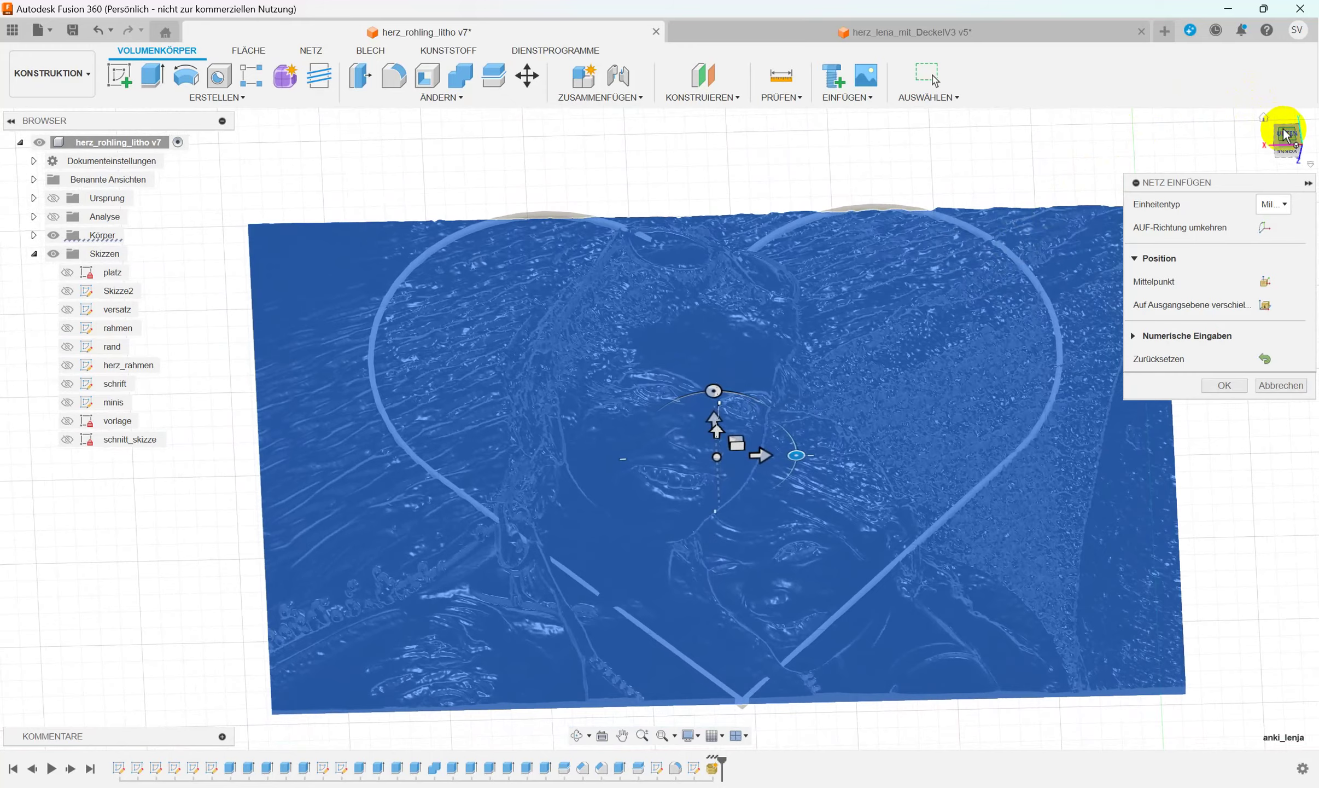
left_click(1279, 125)
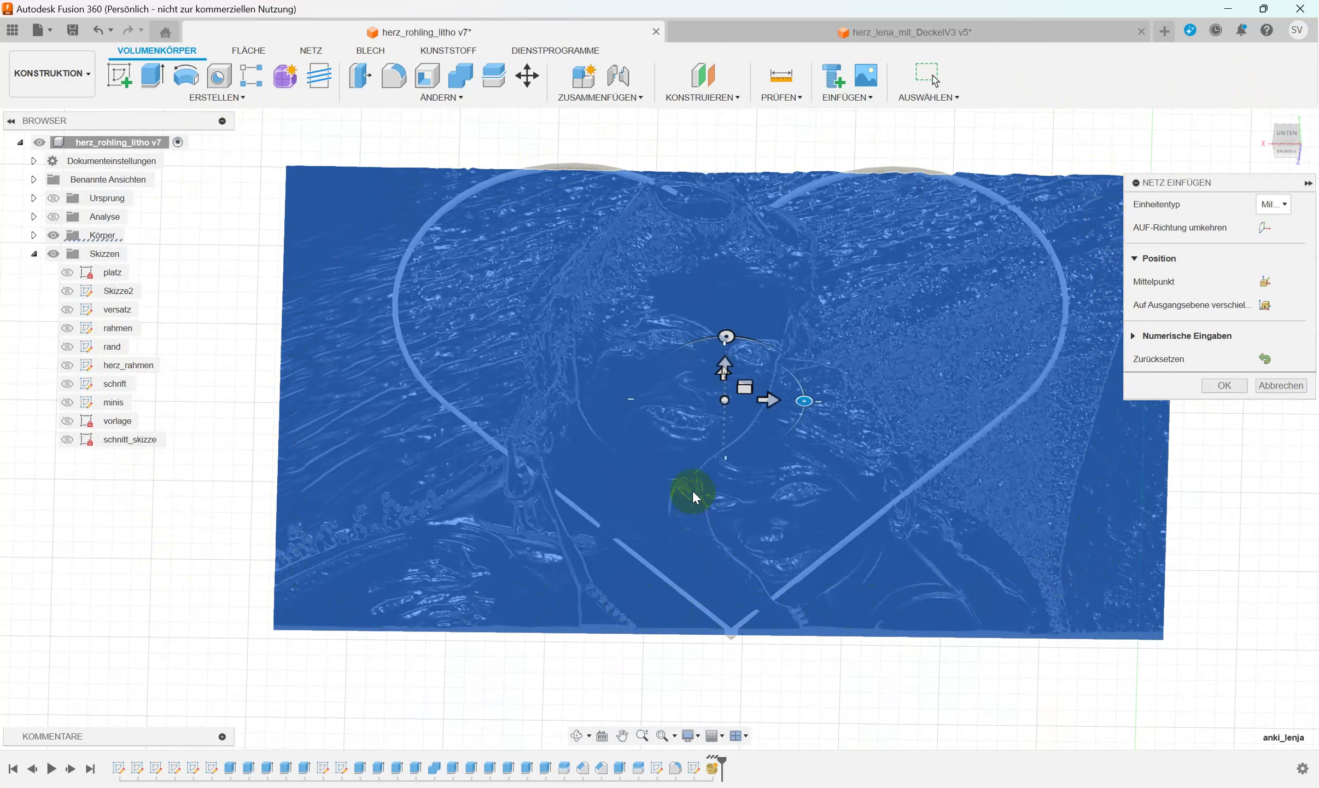
Reduce the lithophane mesh body to Proportion 25.00 using Adaptiv remeshing.
left_click(310, 50)
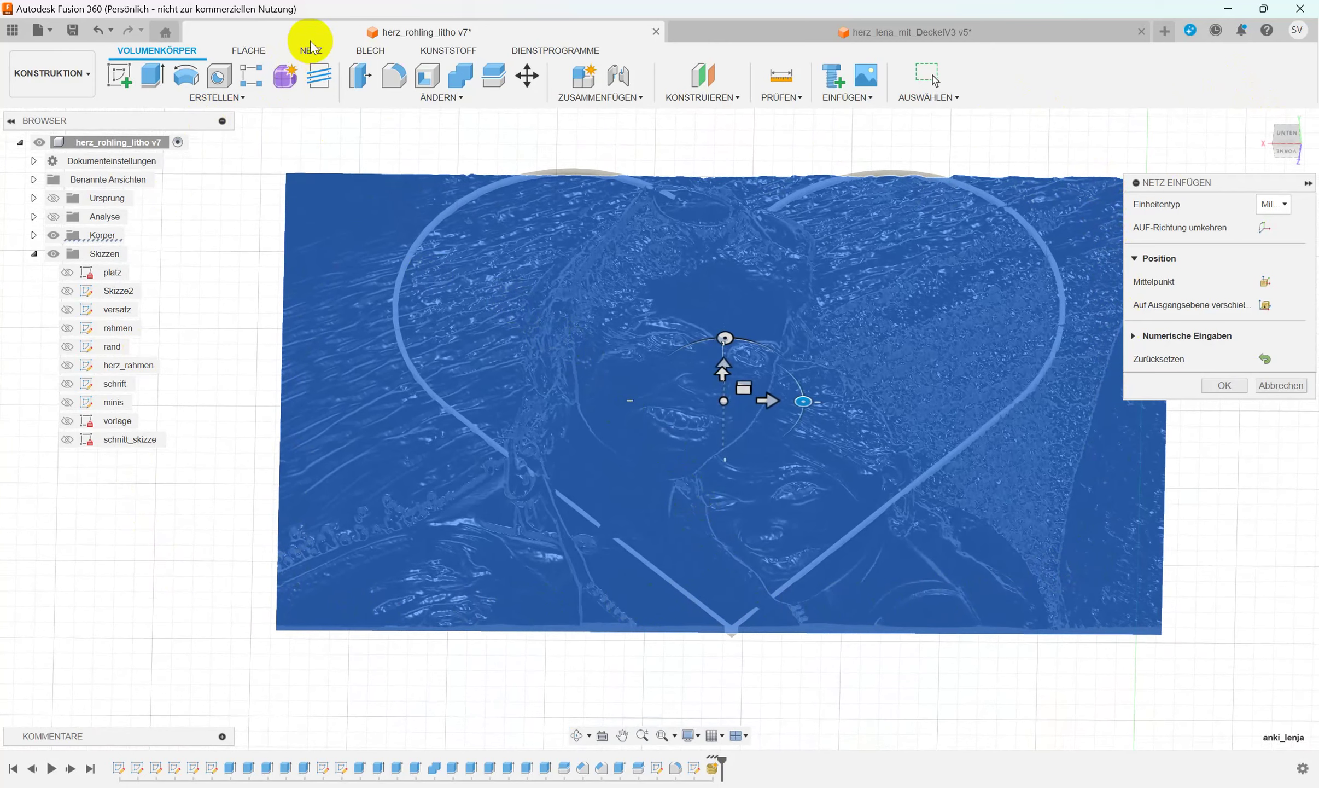
left_click(468, 101)
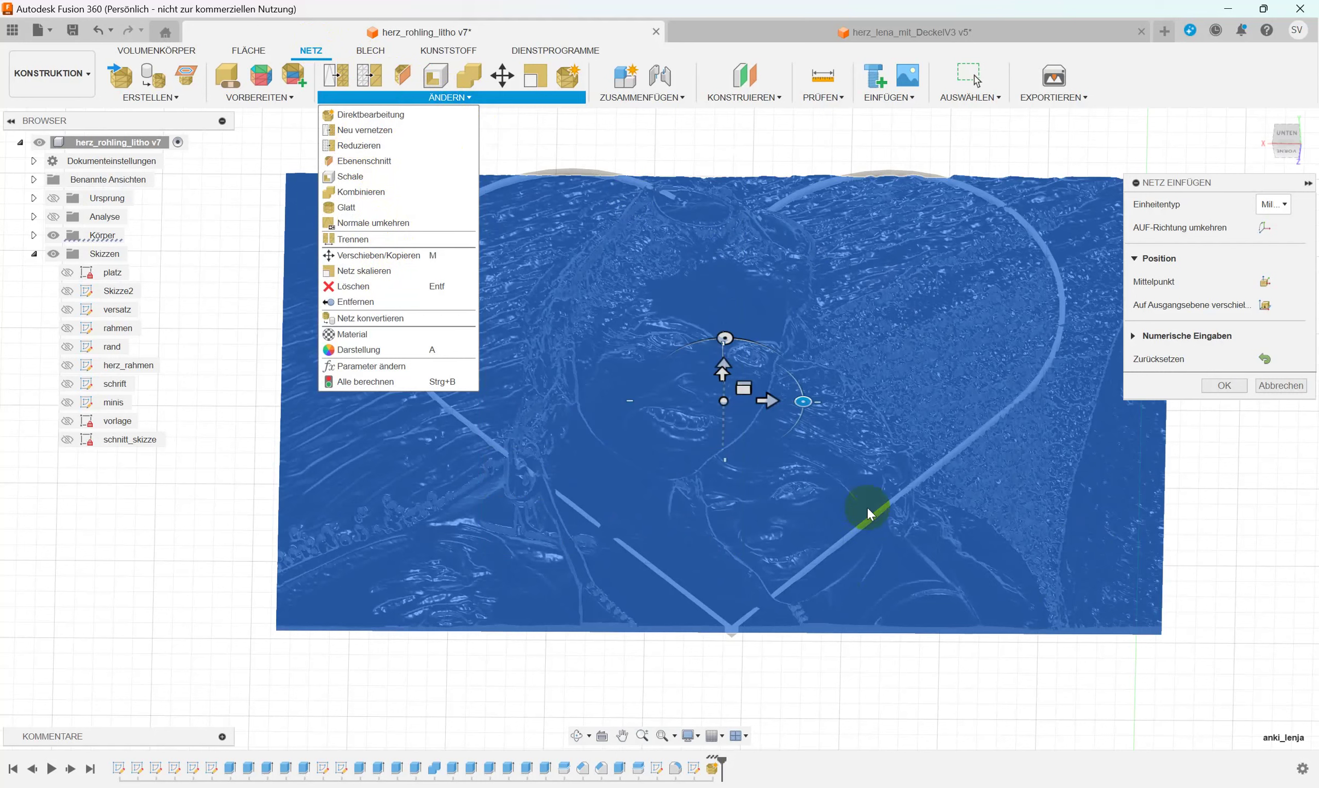
left_click(347, 145)
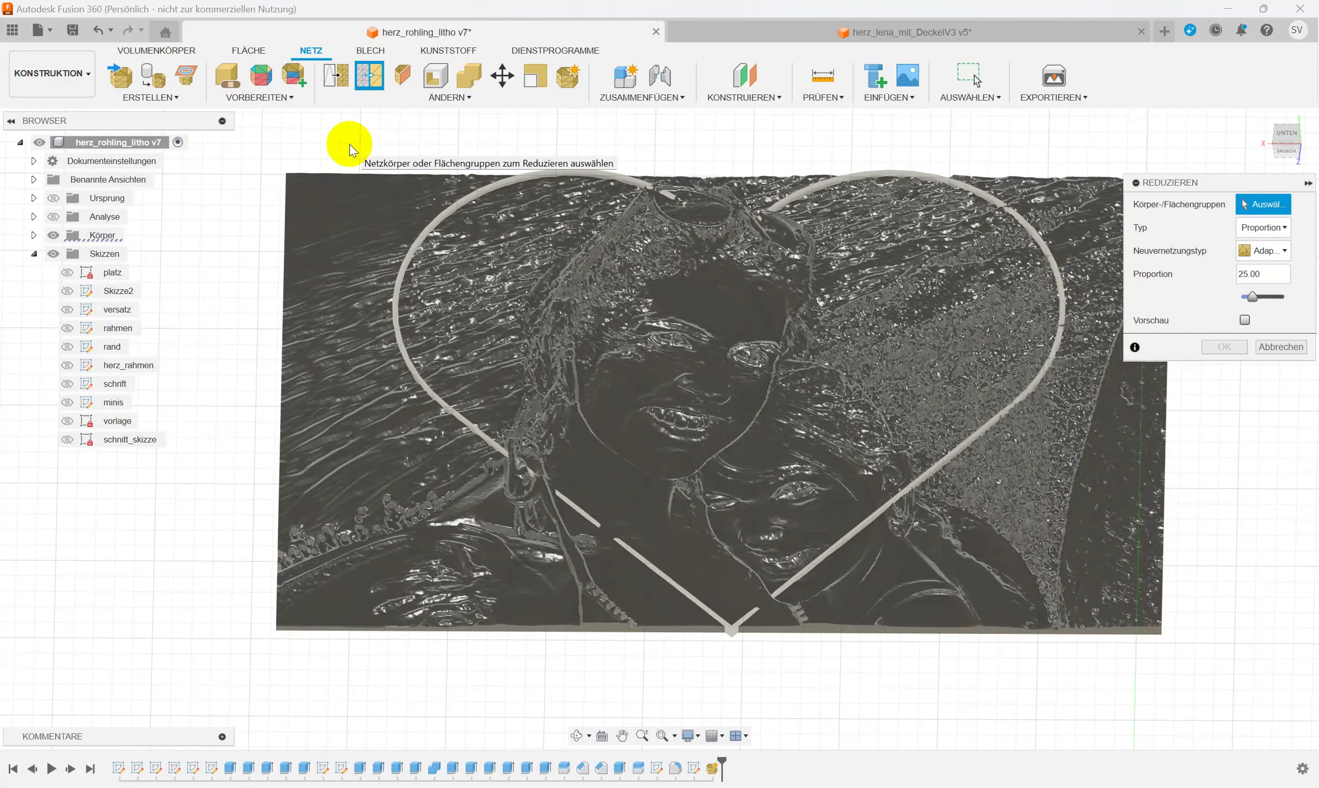
left_click(481, 101)
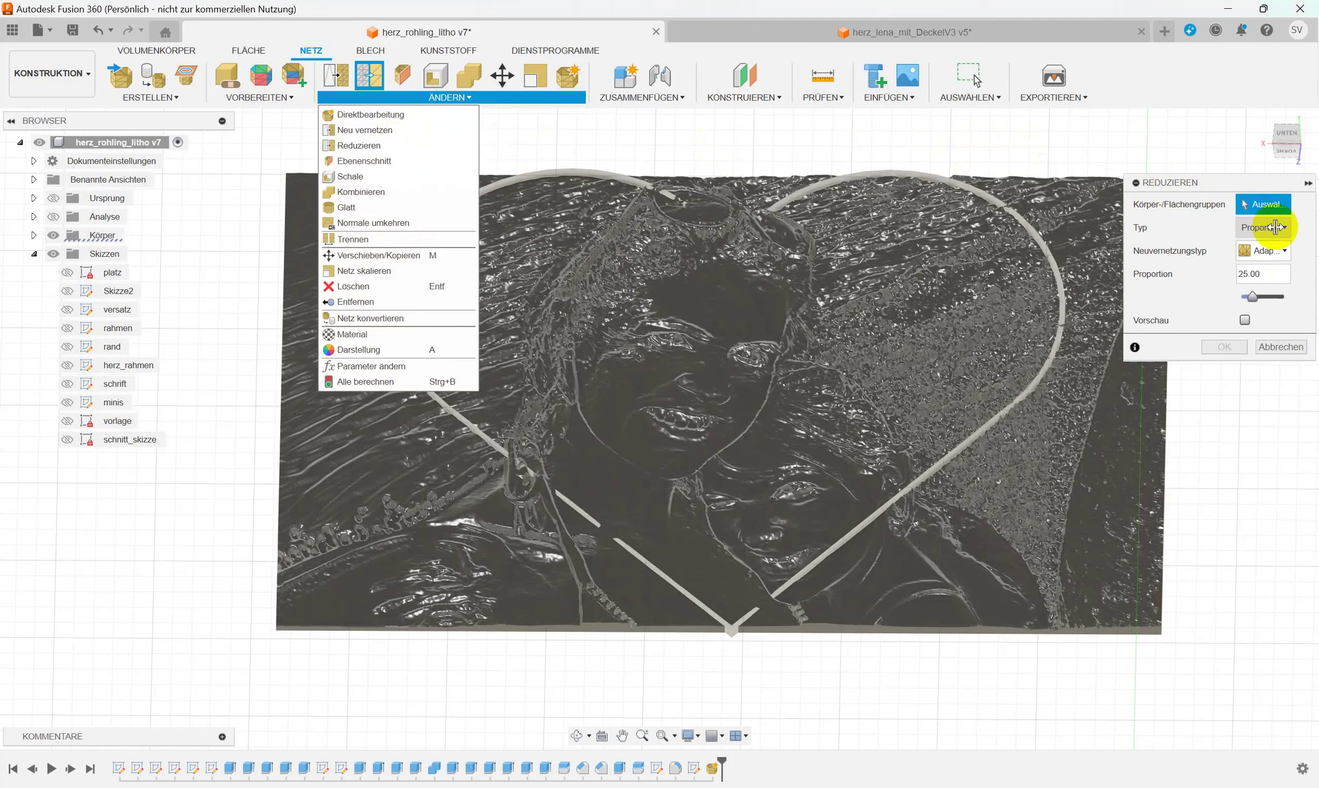
left_click(1285, 253)
left_click(1283, 255)
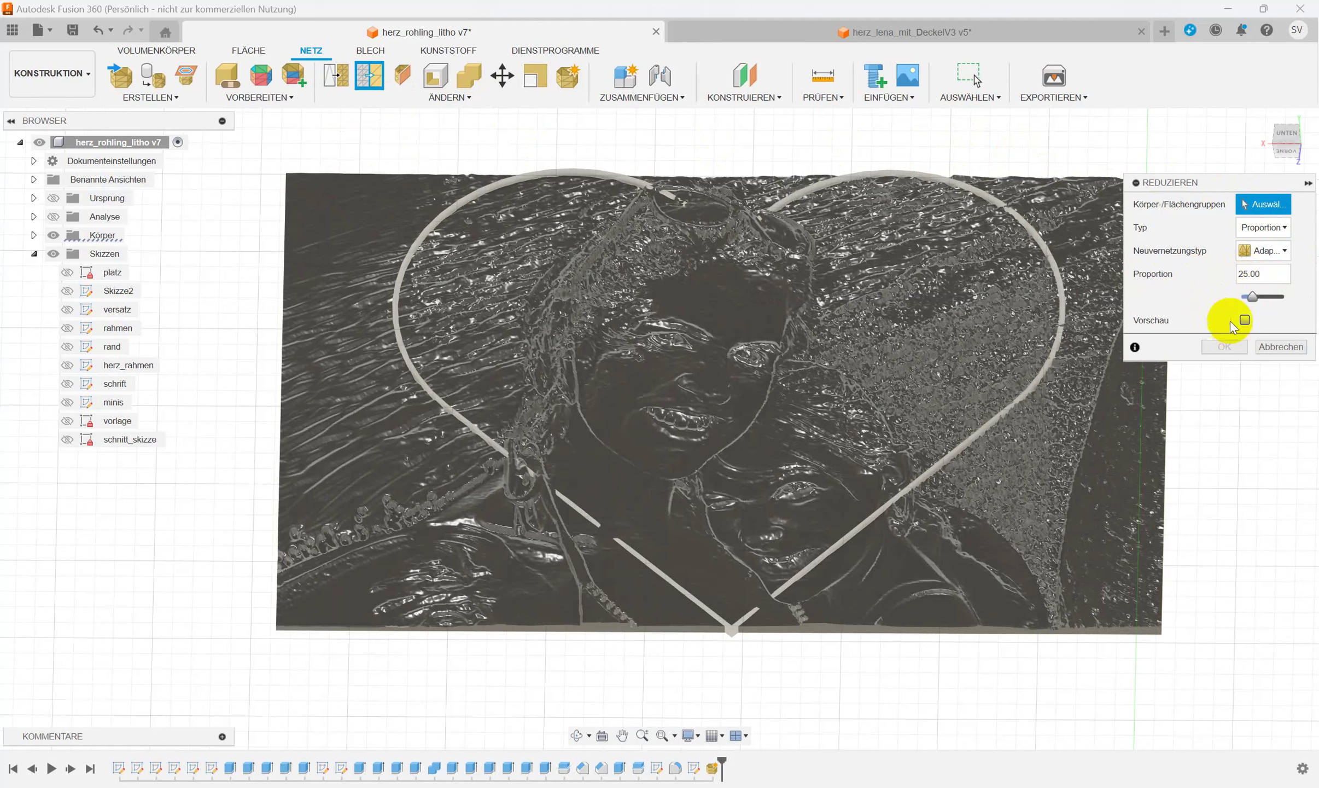
left_click(949, 353)
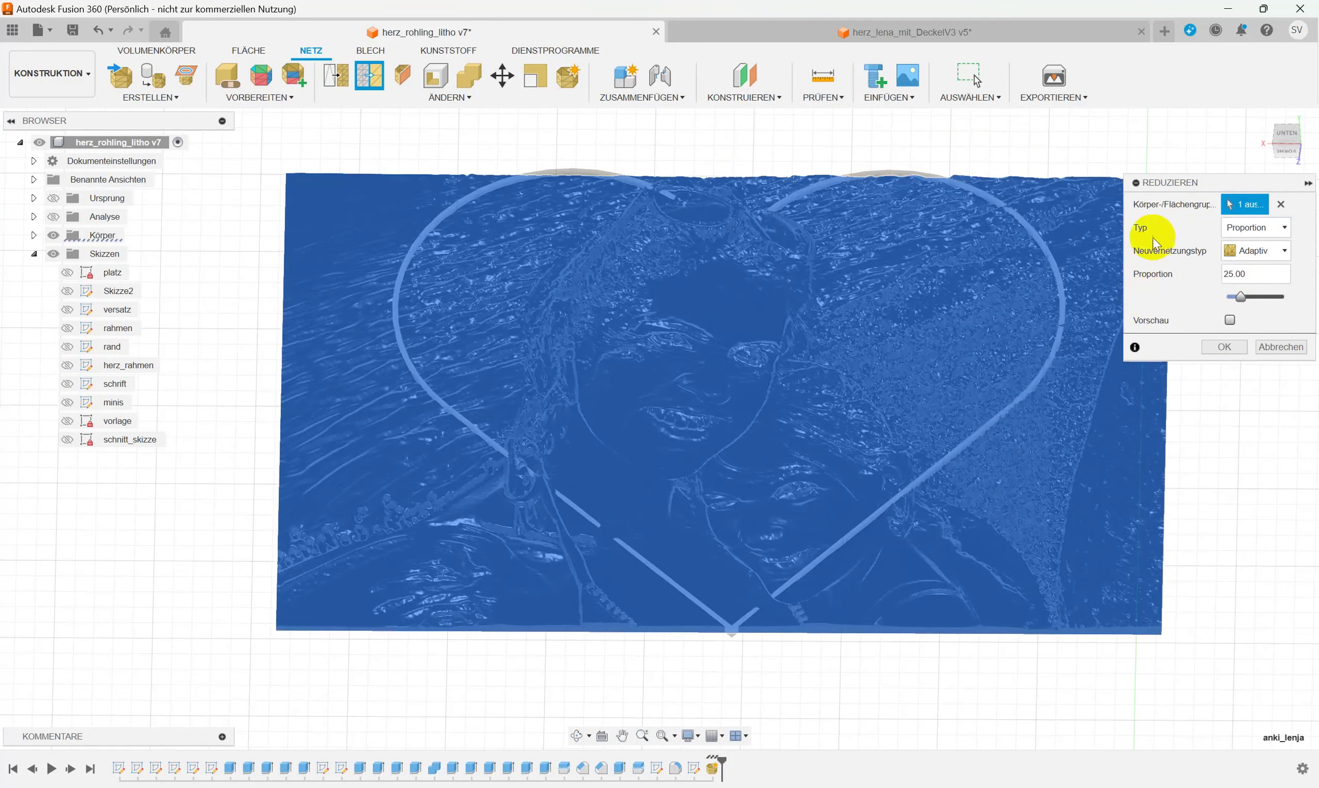
left_click(1234, 206)
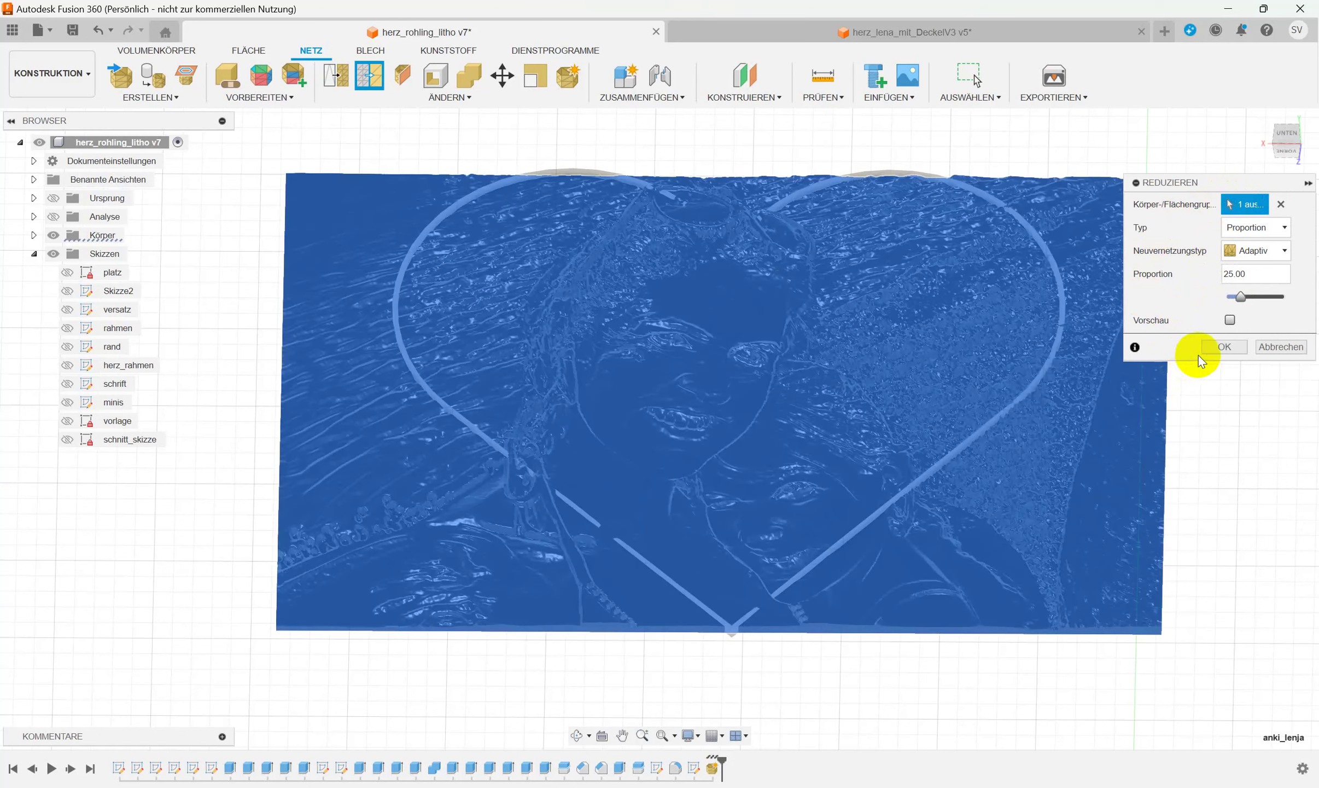
left_click(1225, 348)
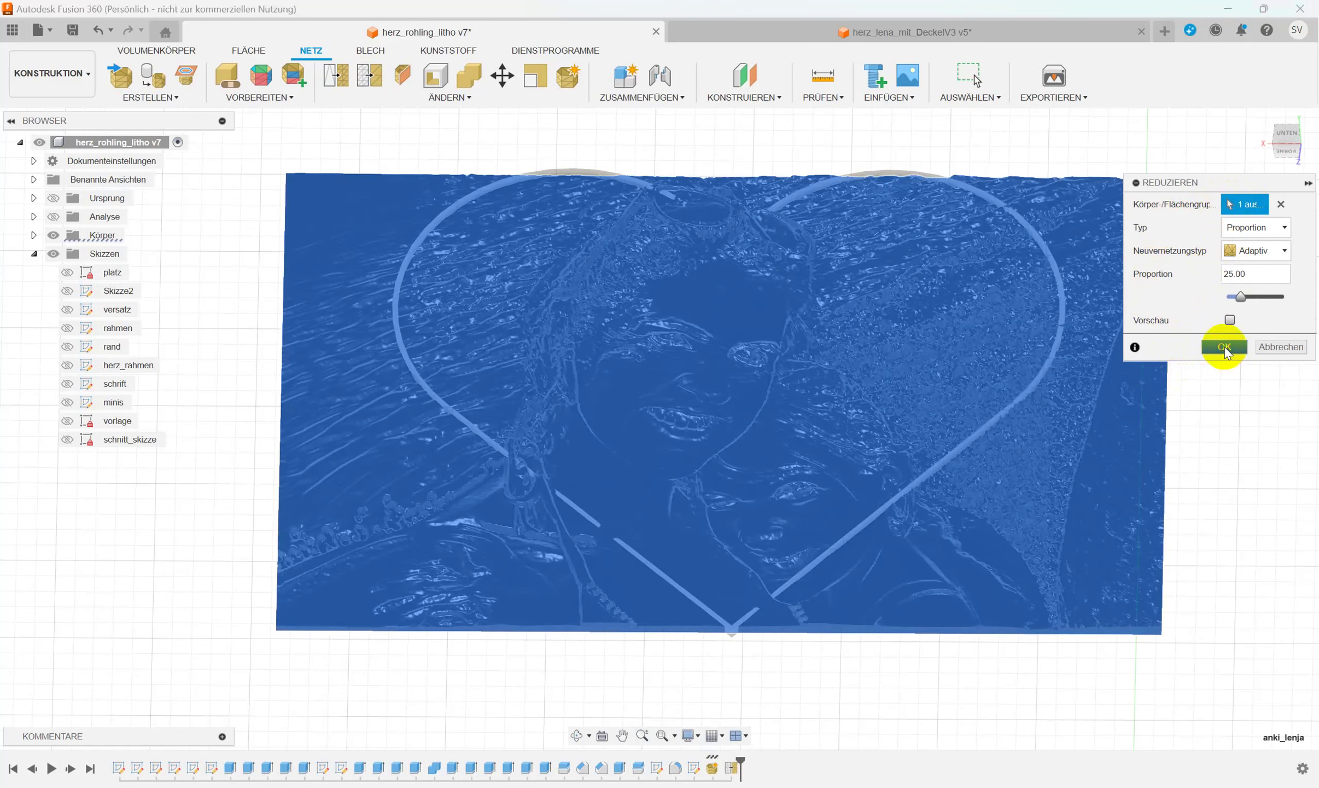
left_click(1225, 350)
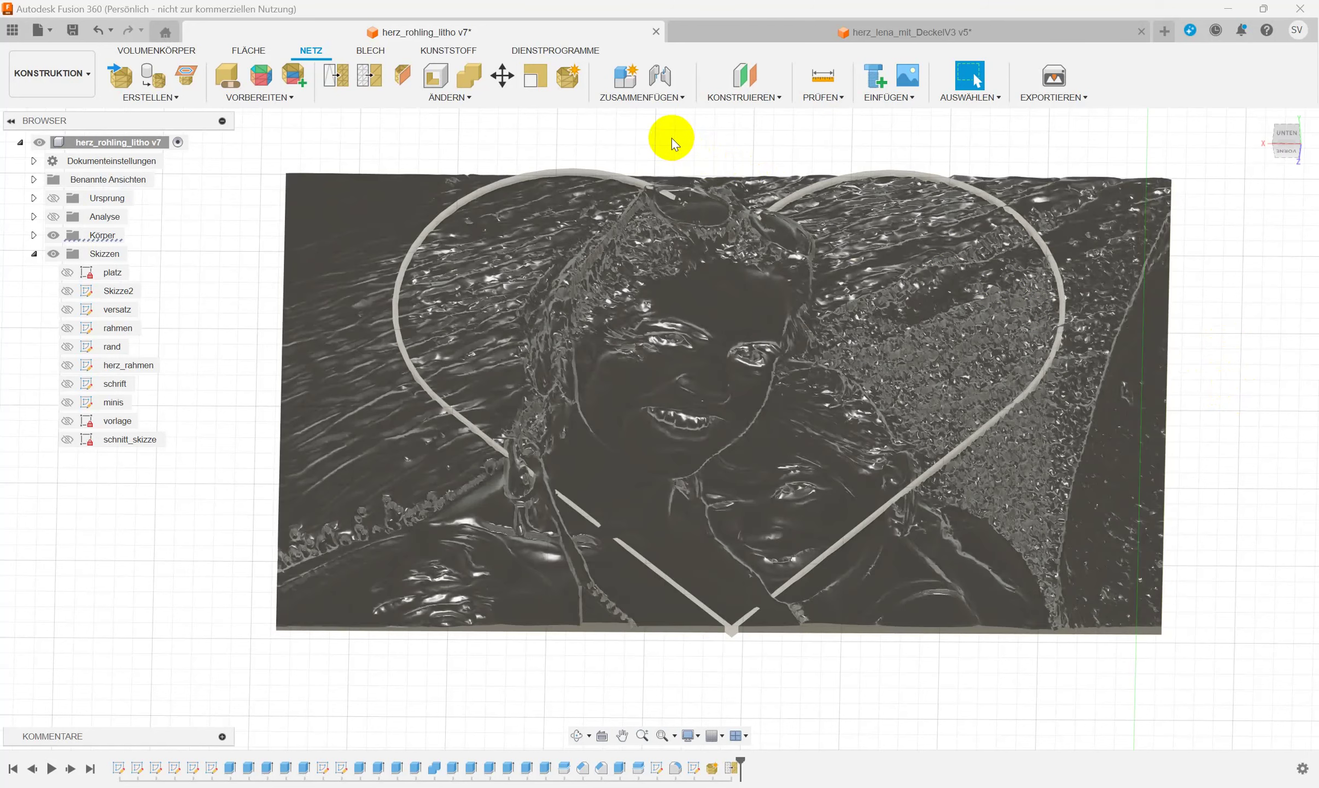
scroll(673, 139, "down", 3)
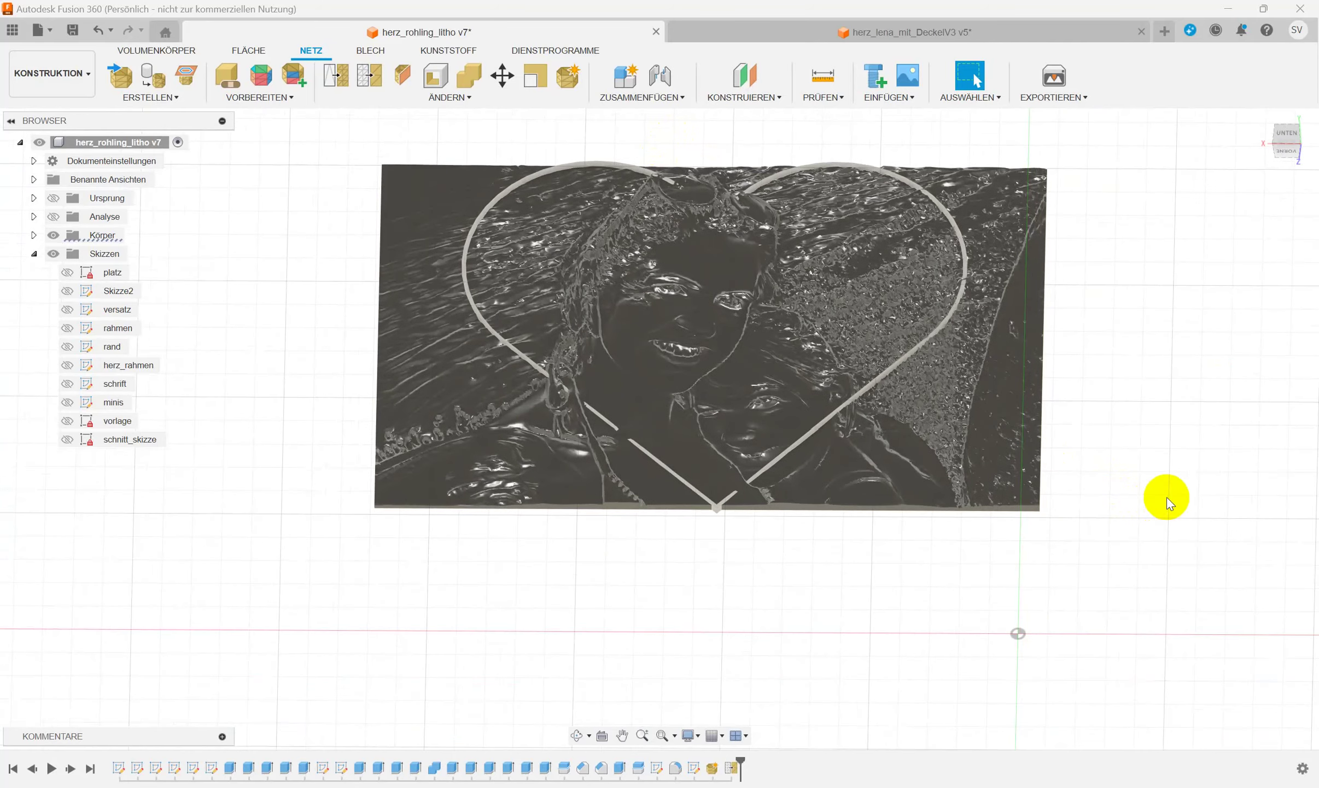
middle_click_drag(1127, 463, 1126, 460, "shift")
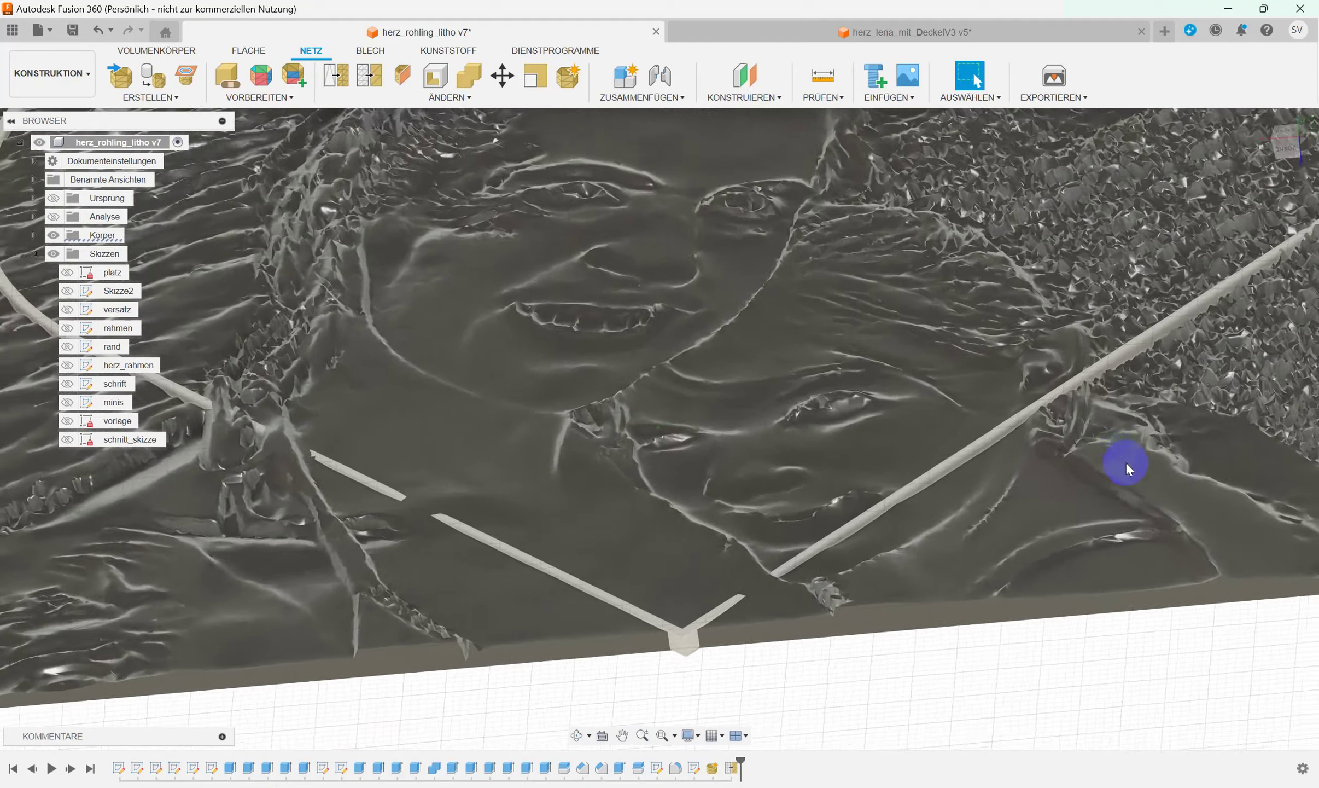
mouse_move(1126, 461)
middle_mouse_down("shift")
mouse_move(728, 337)
mouse_move(682, 279)
mouse_move(683, 264)
mouse_move(941, 242)
middle_mouse_up("shift")
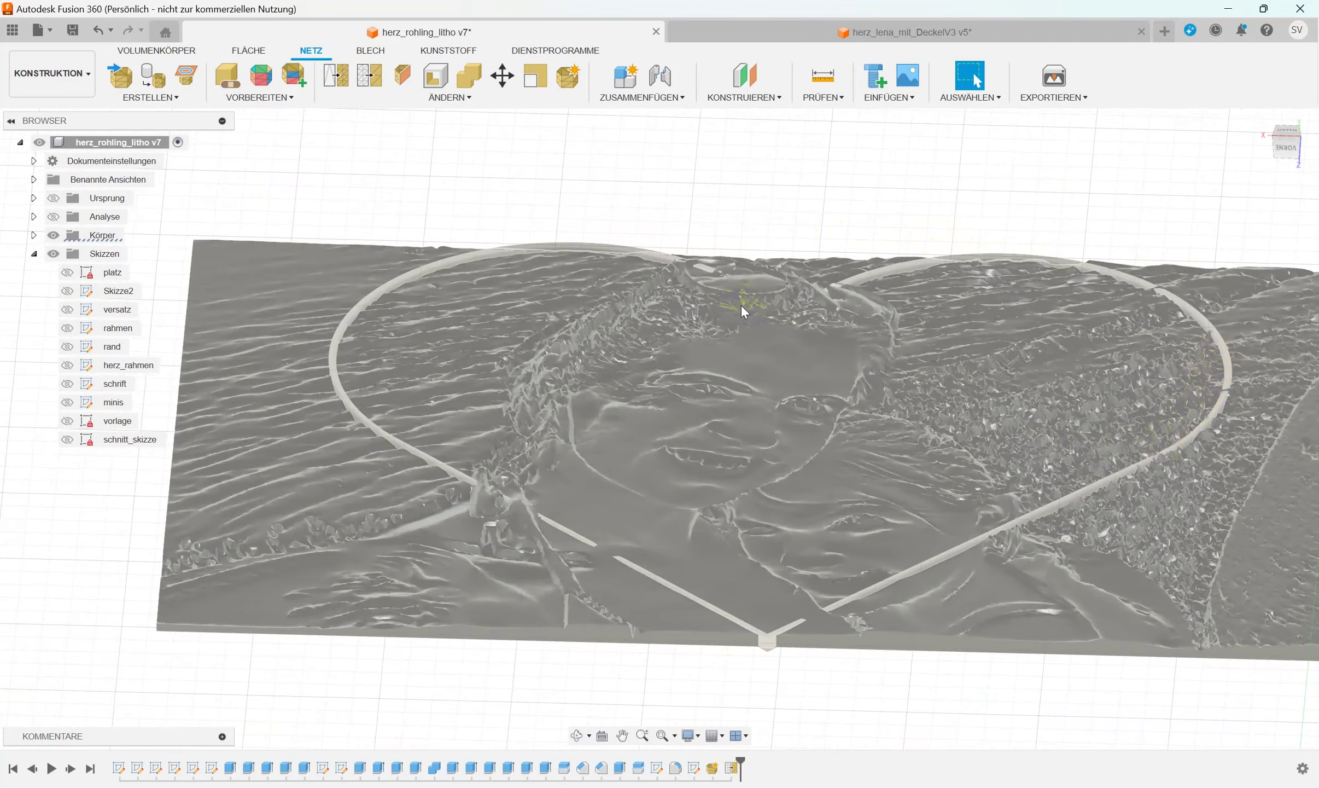
scroll(720, 317, "up", 2)
scroll(721, 316, "up", 2)
scroll(720, 317, "up", 3)
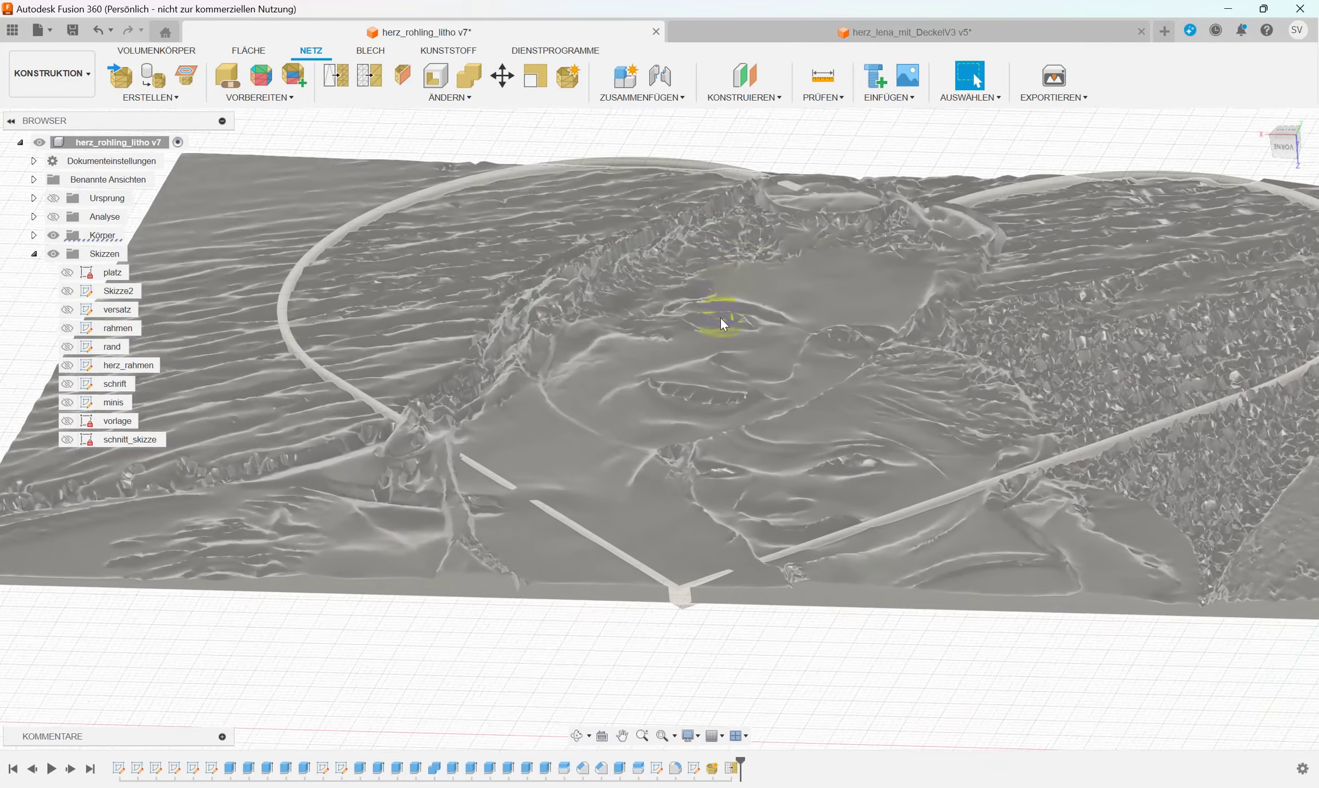
mouse_move(720, 317)
middle_mouse_down("shift")
mouse_move(873, 361)
mouse_move(1030, 489)
mouse_move(1063, 577)
mouse_move(564, 493)
mouse_move(522, 471)
mouse_move(528, 484)
mouse_move(657, 406)
middle_mouse_up("shift")
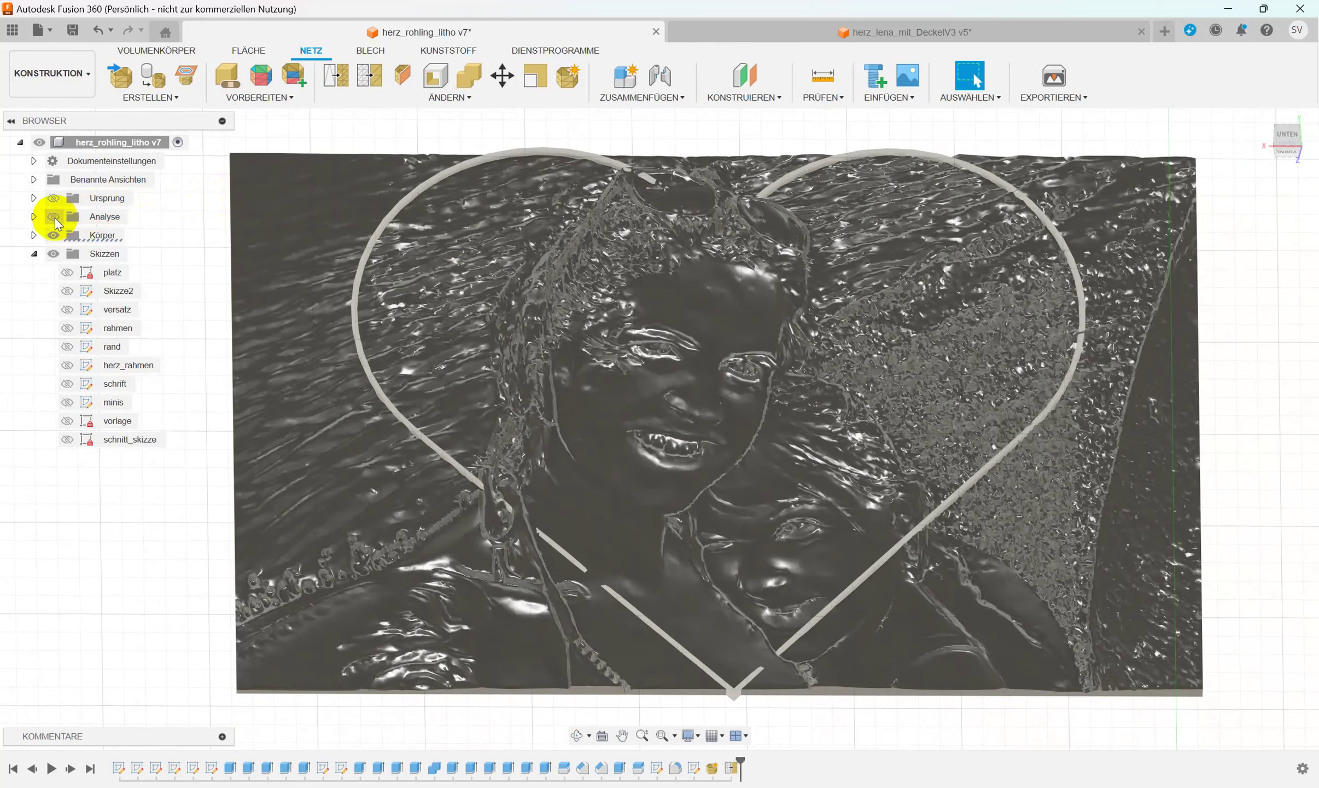
Show the Analyse section cut and orbit to a close view of the cut relief.
left_click(53, 217)
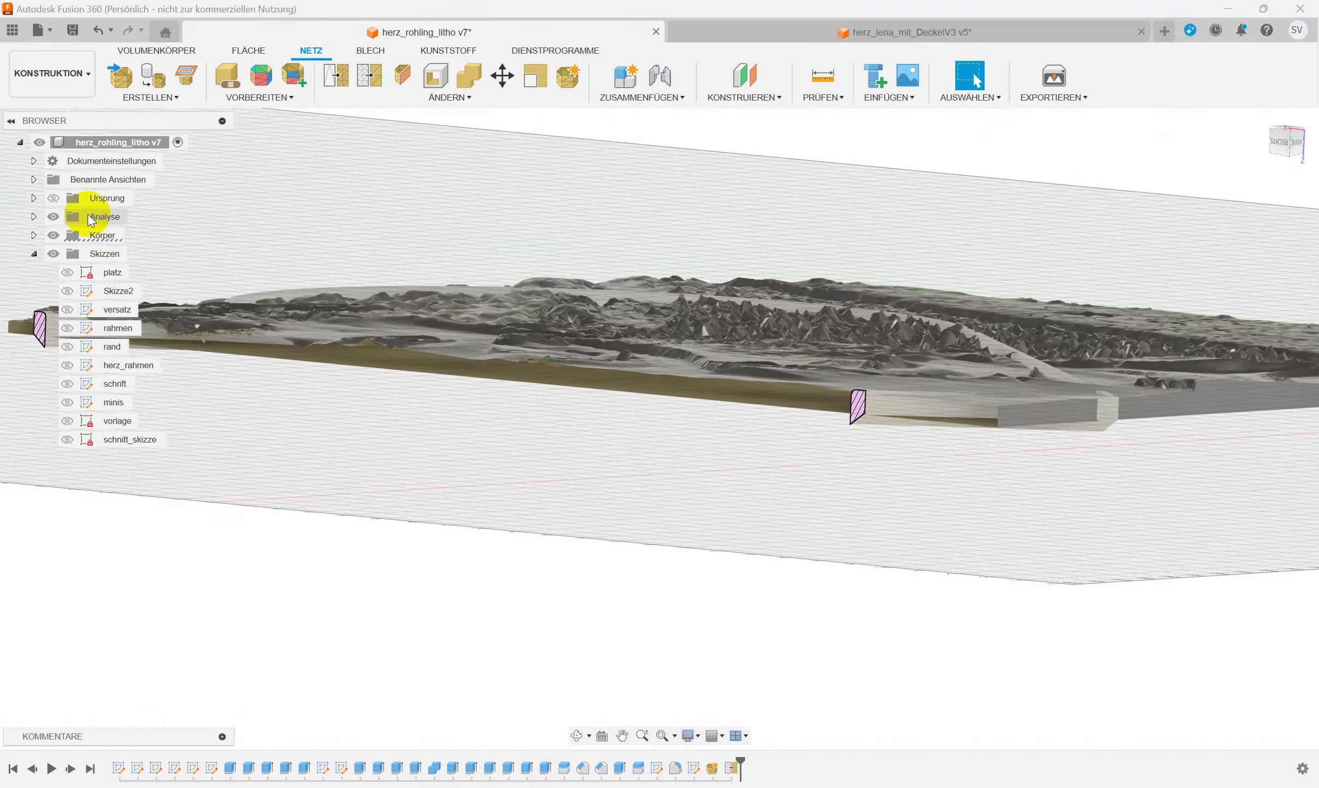
mouse_move(342, 273)
middle_mouse_down("shift")
mouse_move(309, 288)
mouse_move(347, 377)
mouse_move(441, 410)
mouse_move(690, 423)
middle_mouse_up("shift")
scroll(691, 420, "up", 3)
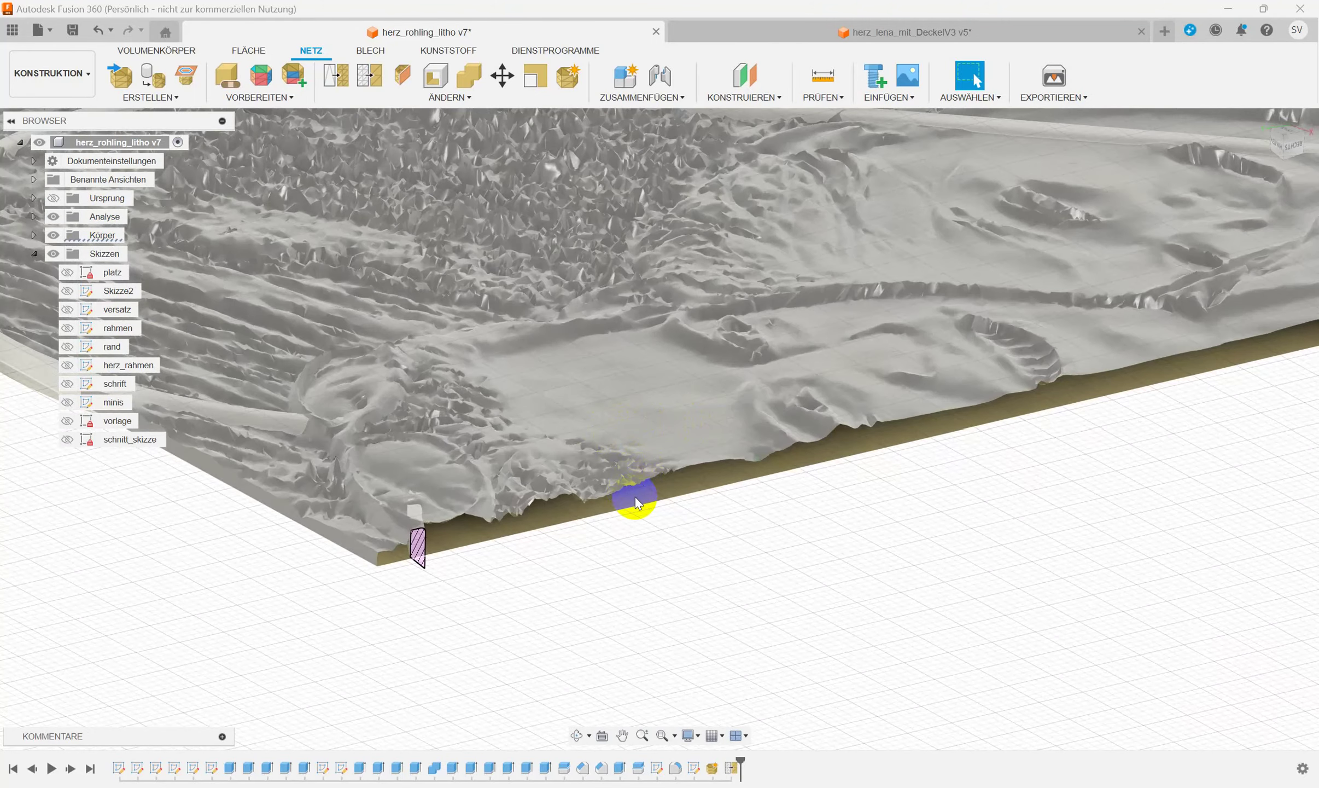
scroll(628, 483, "down", 2)
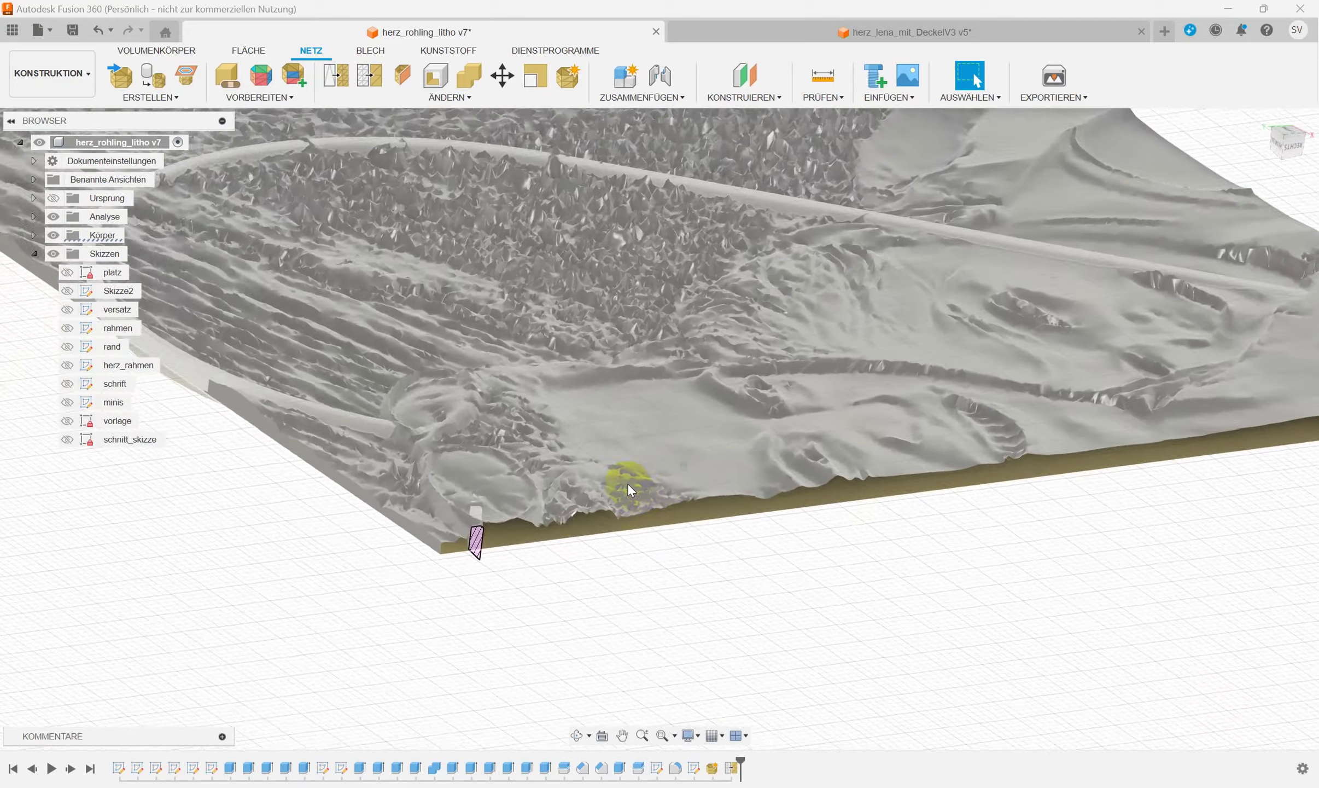
scroll(628, 483, "down", 3)
scroll(627, 483, "down", 2)
View the slab edge-on, select the lithophane mesh body and start Verschieben/Kopieren.
mouse_move(628, 482)
middle_mouse_down("shift")
mouse_move(716, 417)
mouse_move(689, 403)
mouse_move(668, 442)
mouse_move(418, 505)
mouse_move(409, 533)
mouse_move(384, 537)
mouse_move(412, 530)
mouse_move(418, 511)
mouse_move(844, 596)
middle_mouse_up("shift")
scroll(629, 469, "up", 2)
scroll(628, 468, "up", 2)
scroll(628, 469, "up", 2)
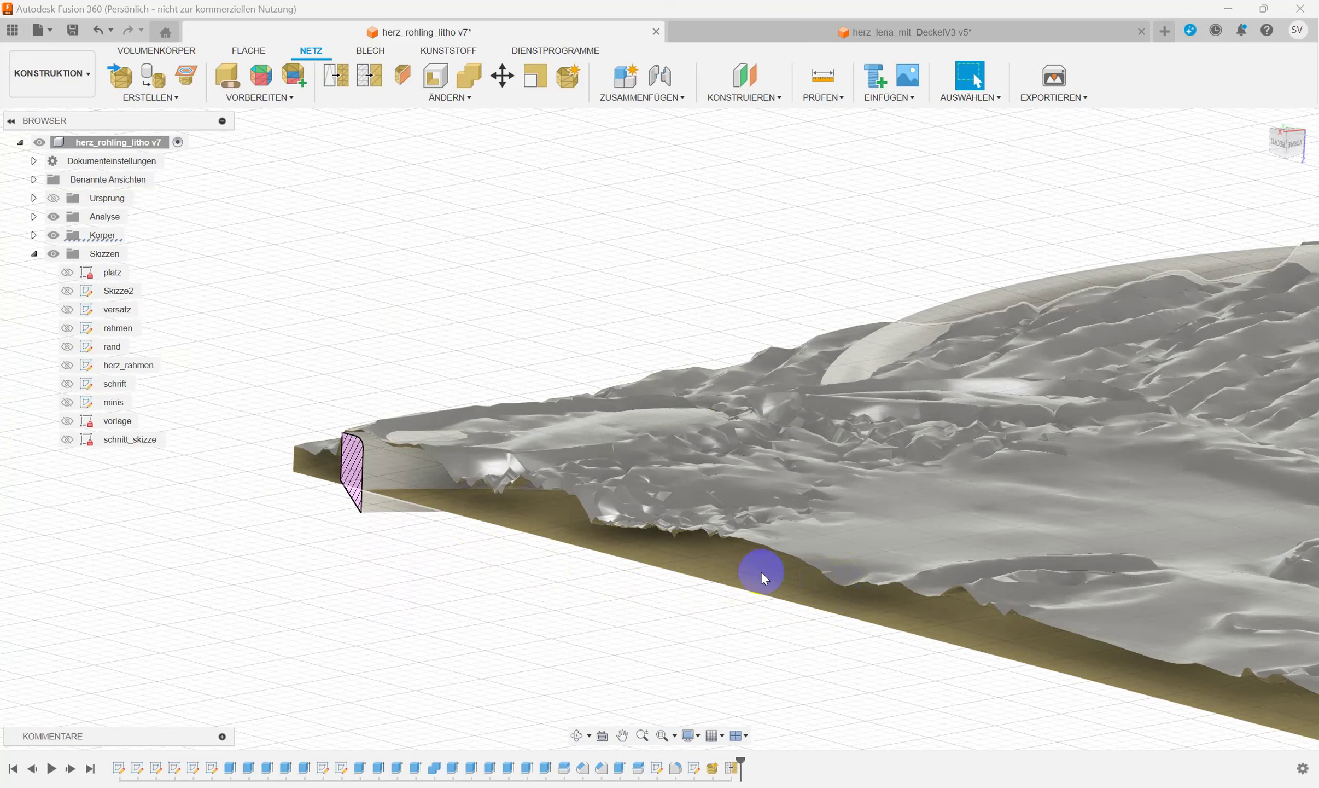
middle_click_drag(762, 572, 725, 521, "shift")
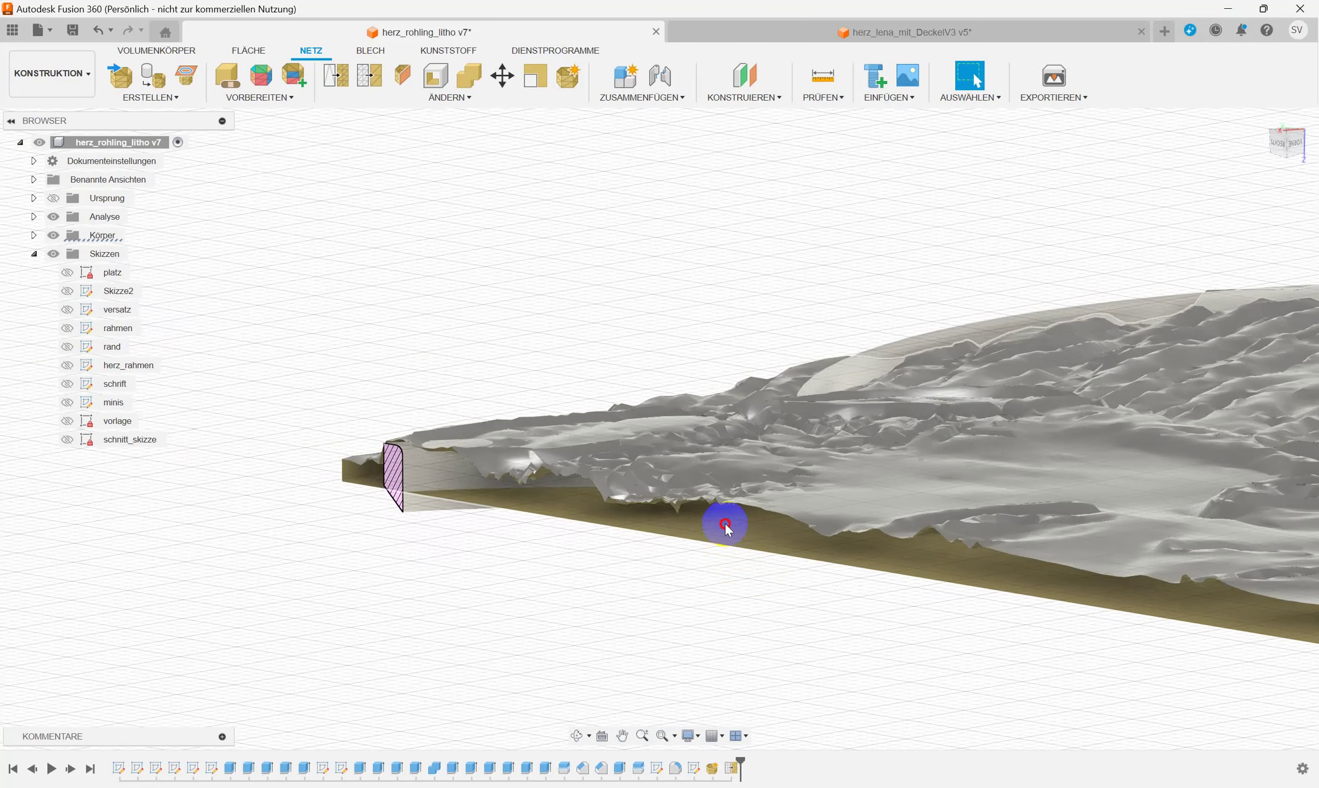
left_click(725, 522)
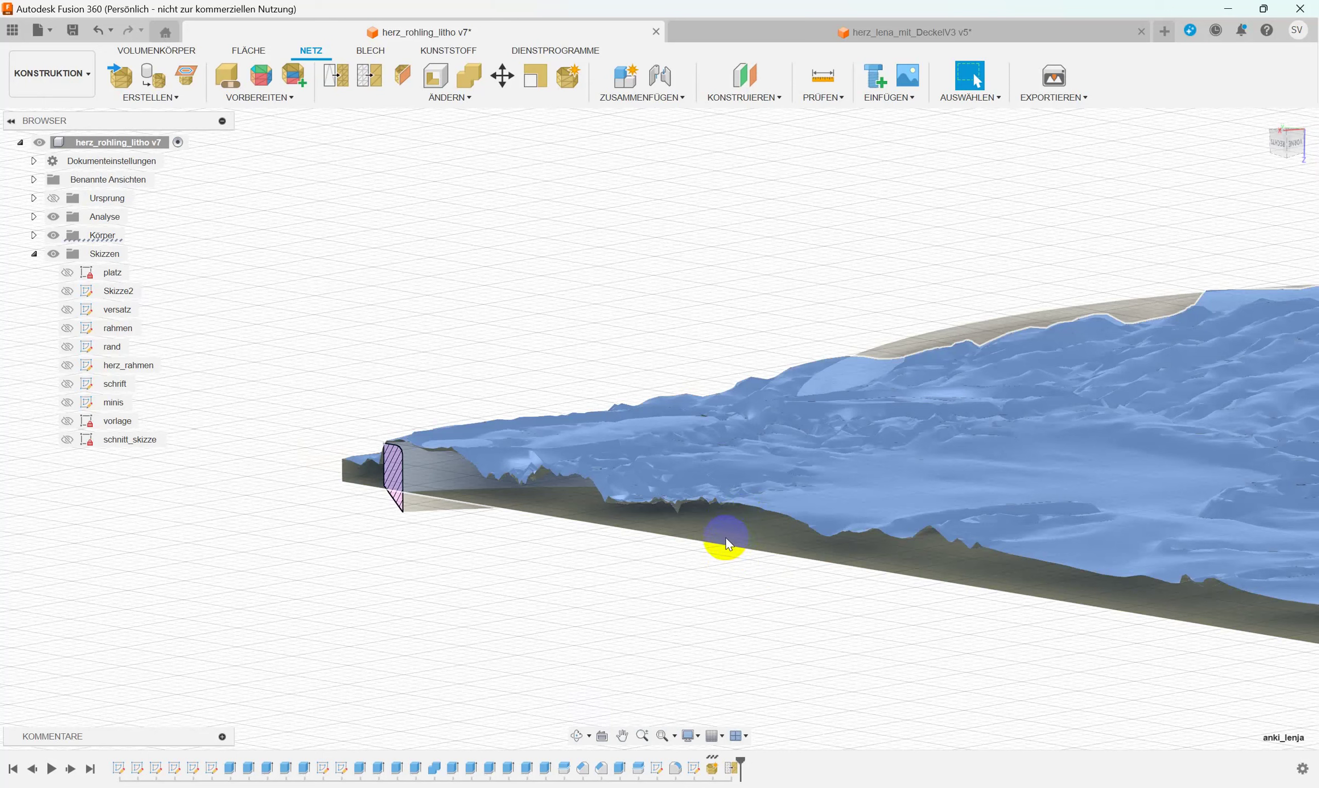
left_click(503, 79)
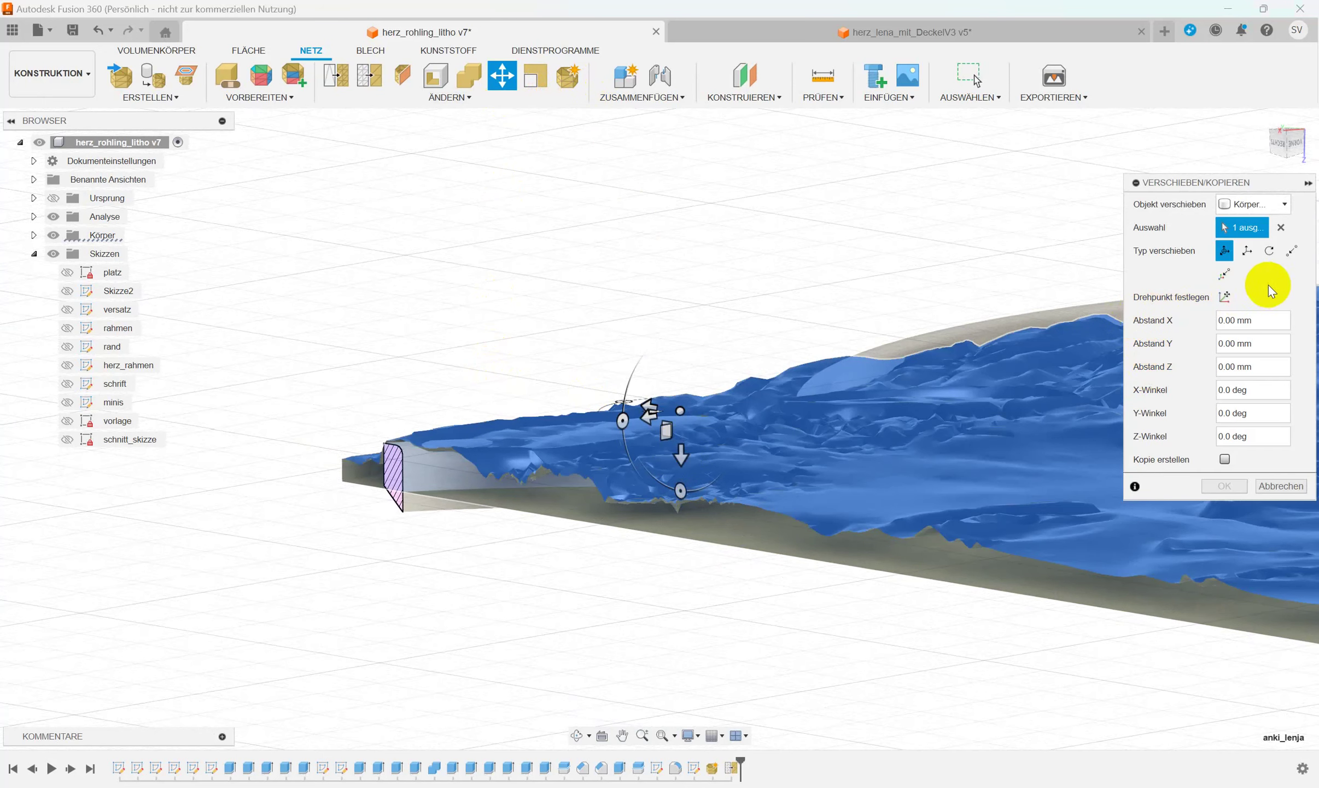
Set a Punkt zu Punkt move from the mesh's bottom corner to the frame's bottom edge.
left_click(1291, 253)
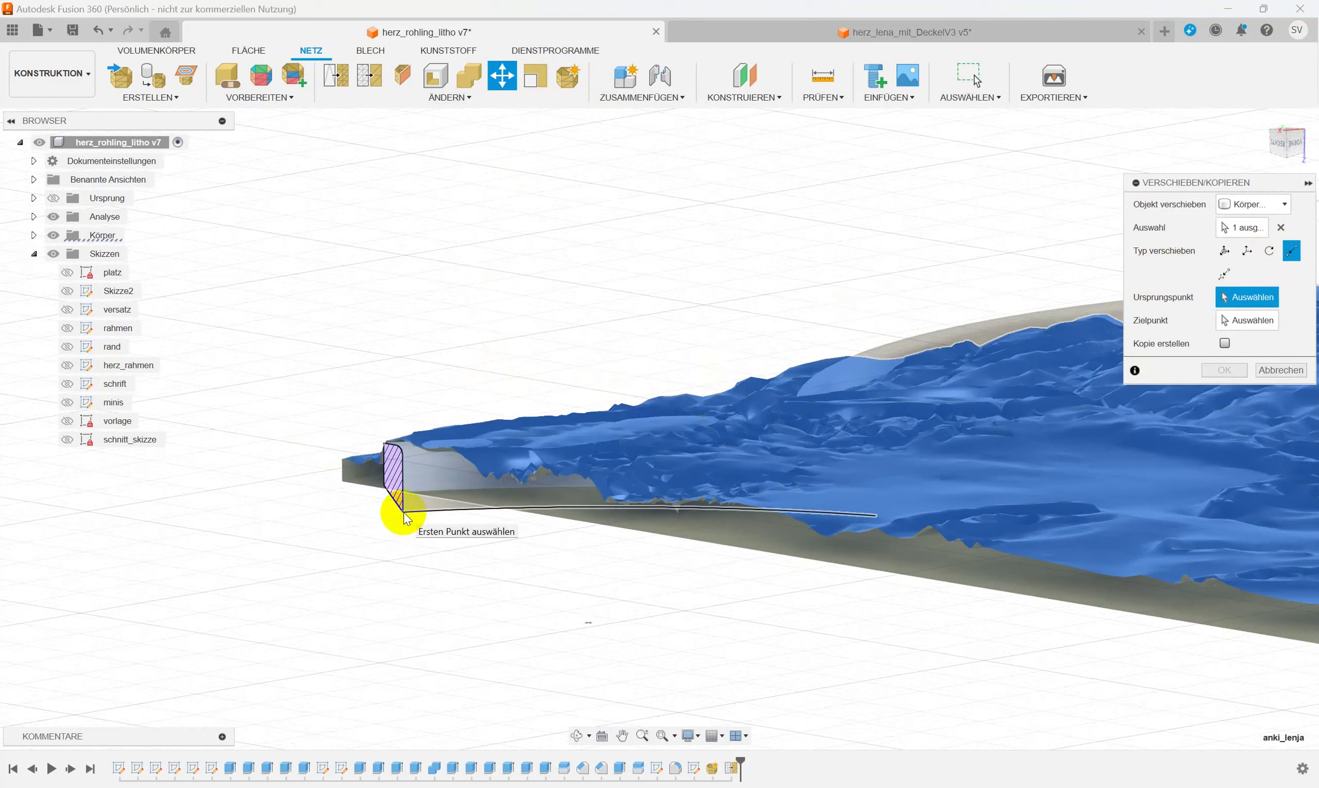
left_click(403, 512)
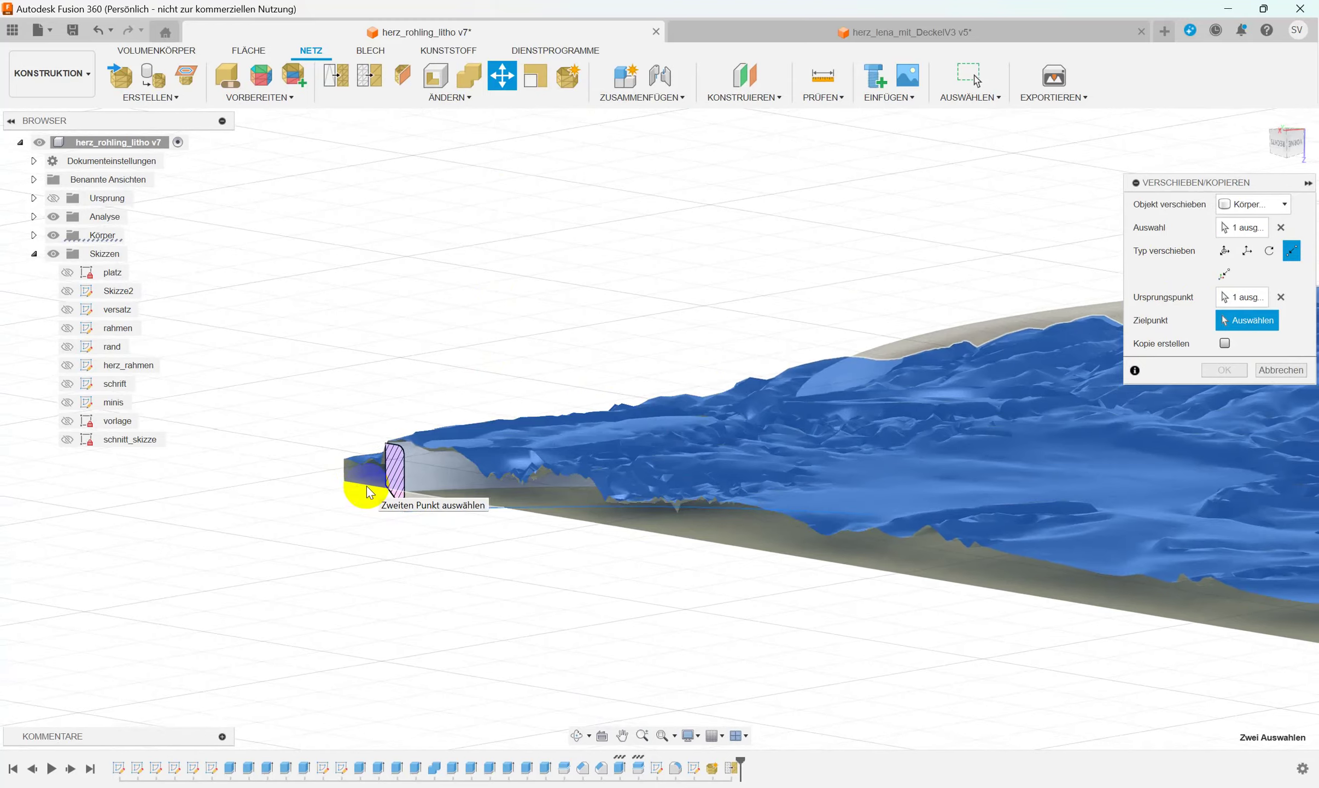
scroll(367, 492, "up", 3)
scroll(366, 492, "up", 1)
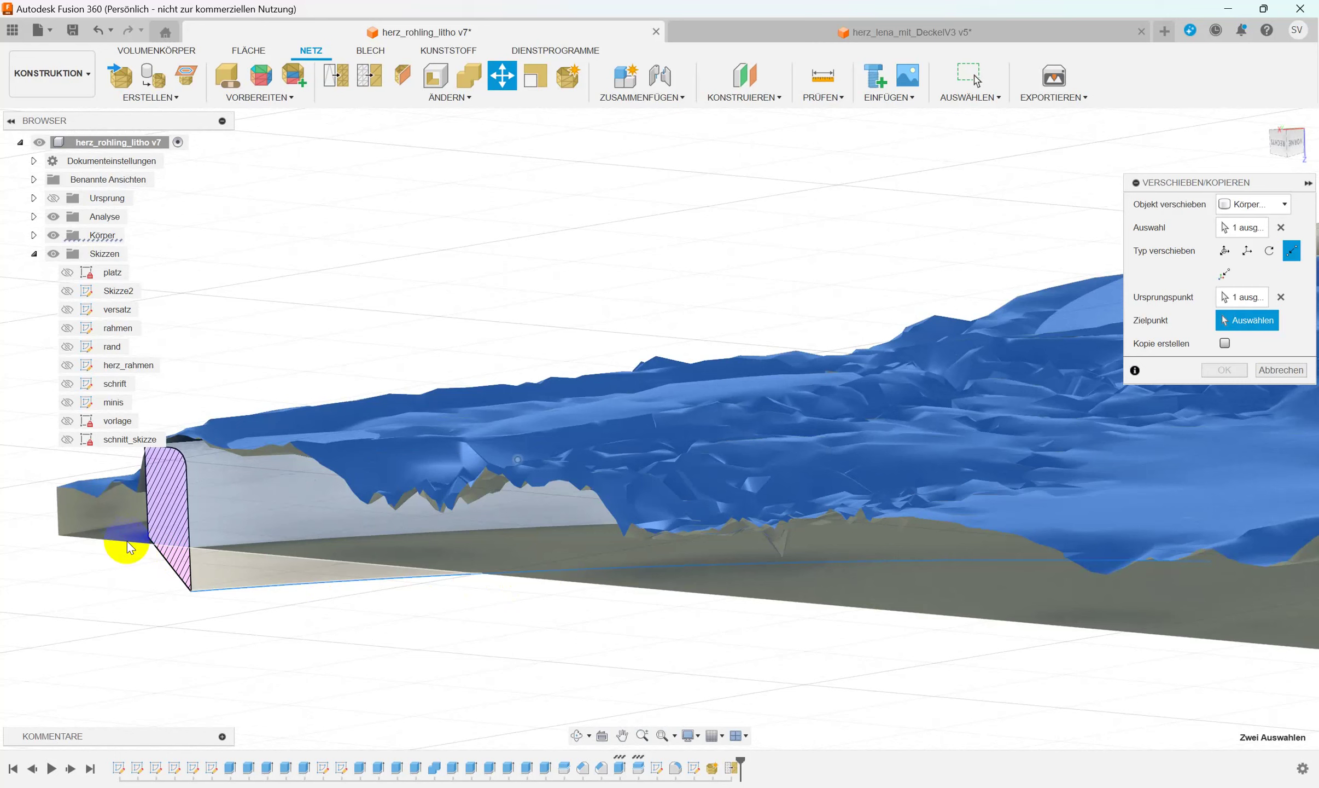
left_click(127, 547)
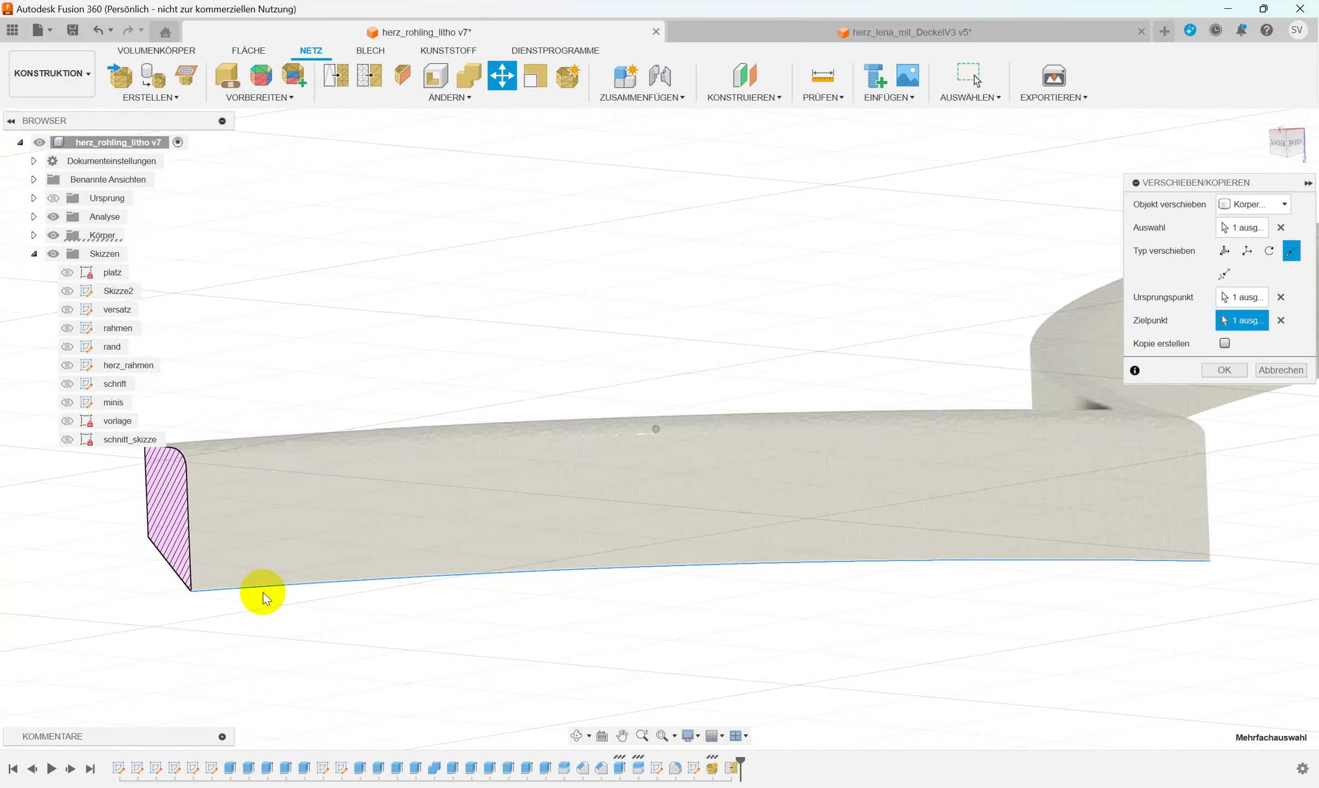
Confirm the point-to-point move and inspect the aligned cut edge.
scroll(265, 595, "down", 3)
mouse_move(471, 551)
middle_mouse_down("shift")
mouse_move(772, 432)
mouse_move(751, 408)
middle_mouse_up("shift")
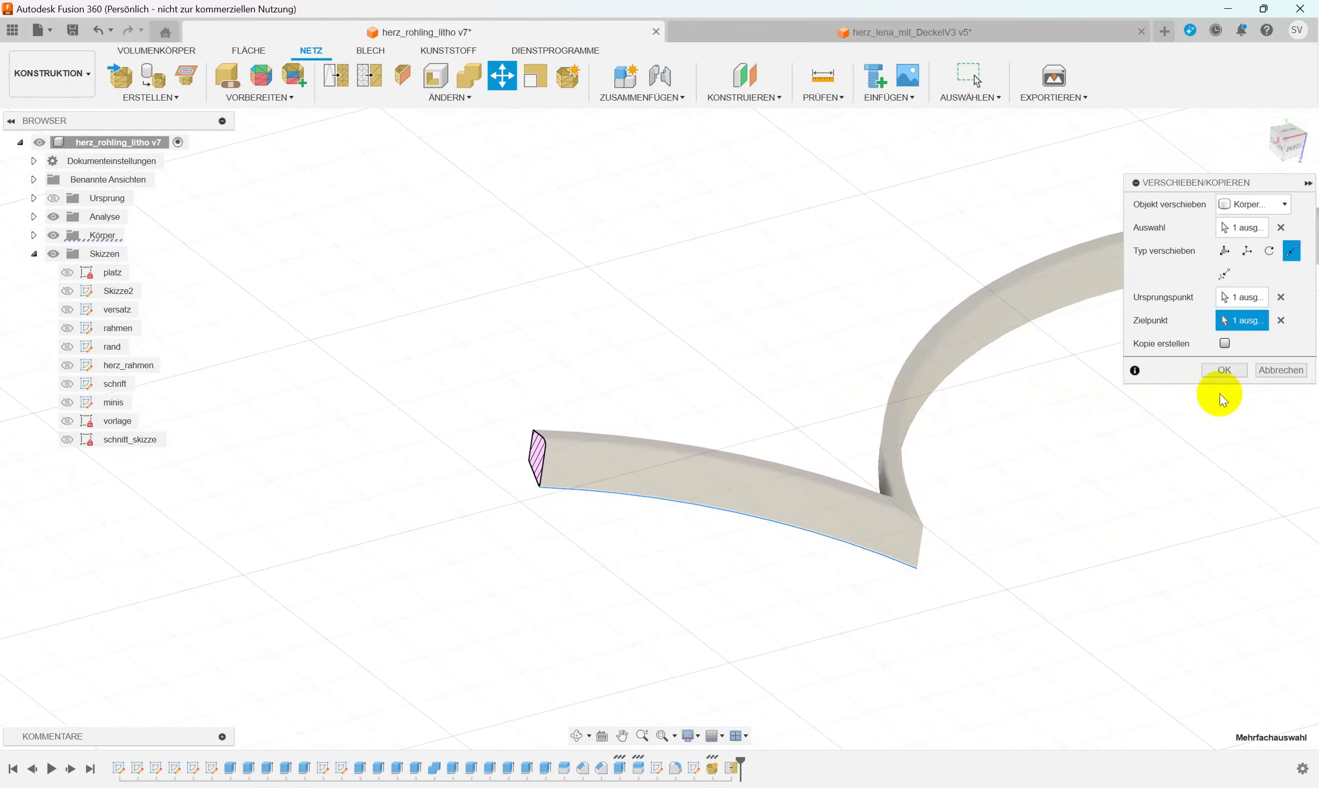
left_click(1263, 378)
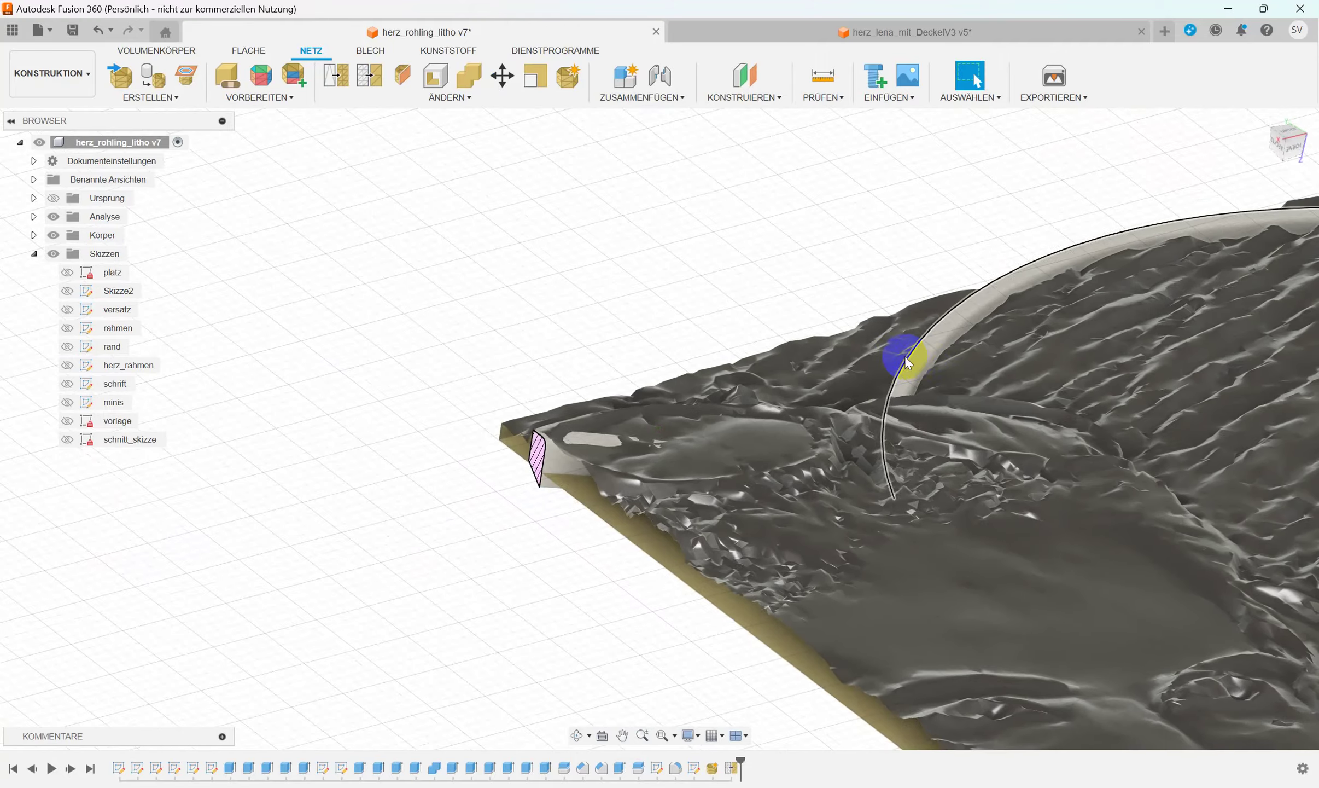
scroll(905, 354, "up", 3)
scroll(905, 353, "up", 3)
scroll(904, 353, "up", 3)
scroll(904, 352, "up", 3)
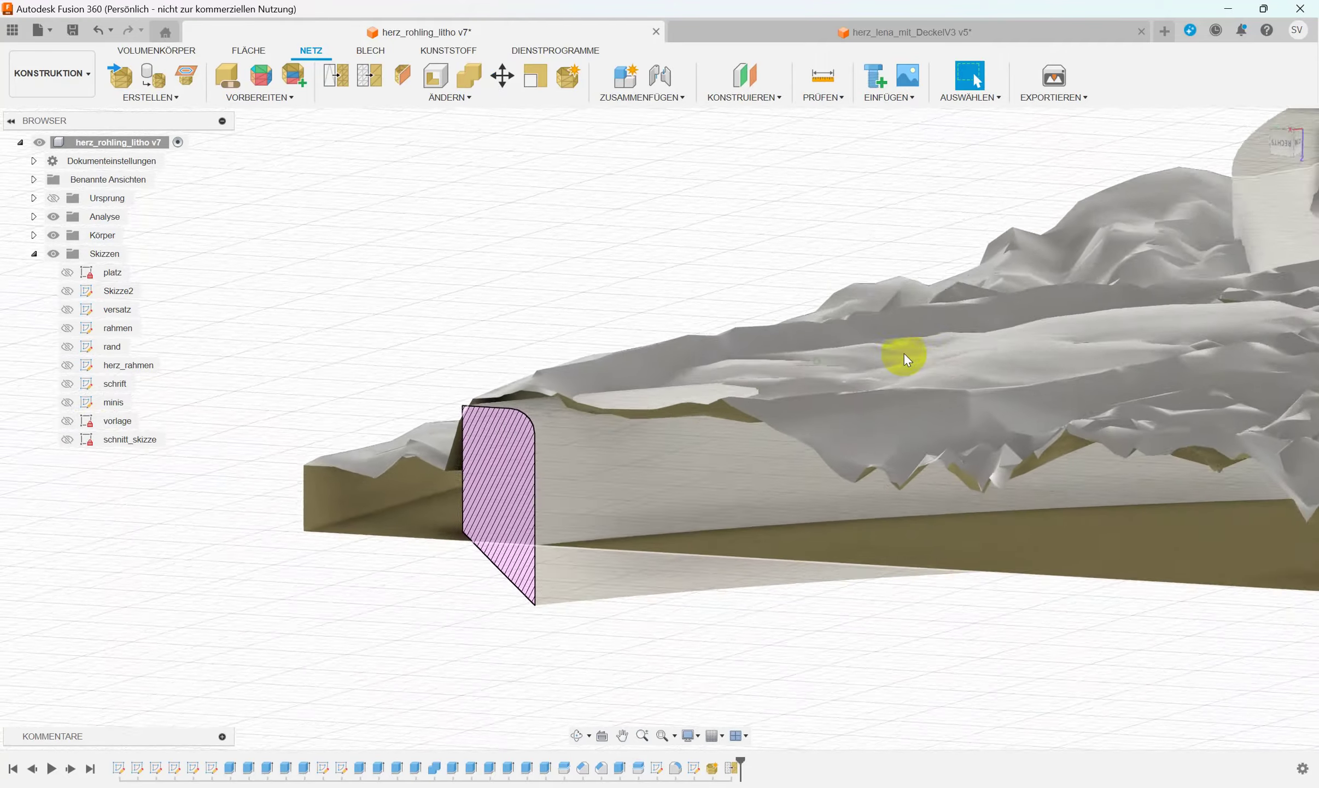
scroll(904, 353, "up", 2)
middle_click_drag(905, 353, 905, 352, "shift")
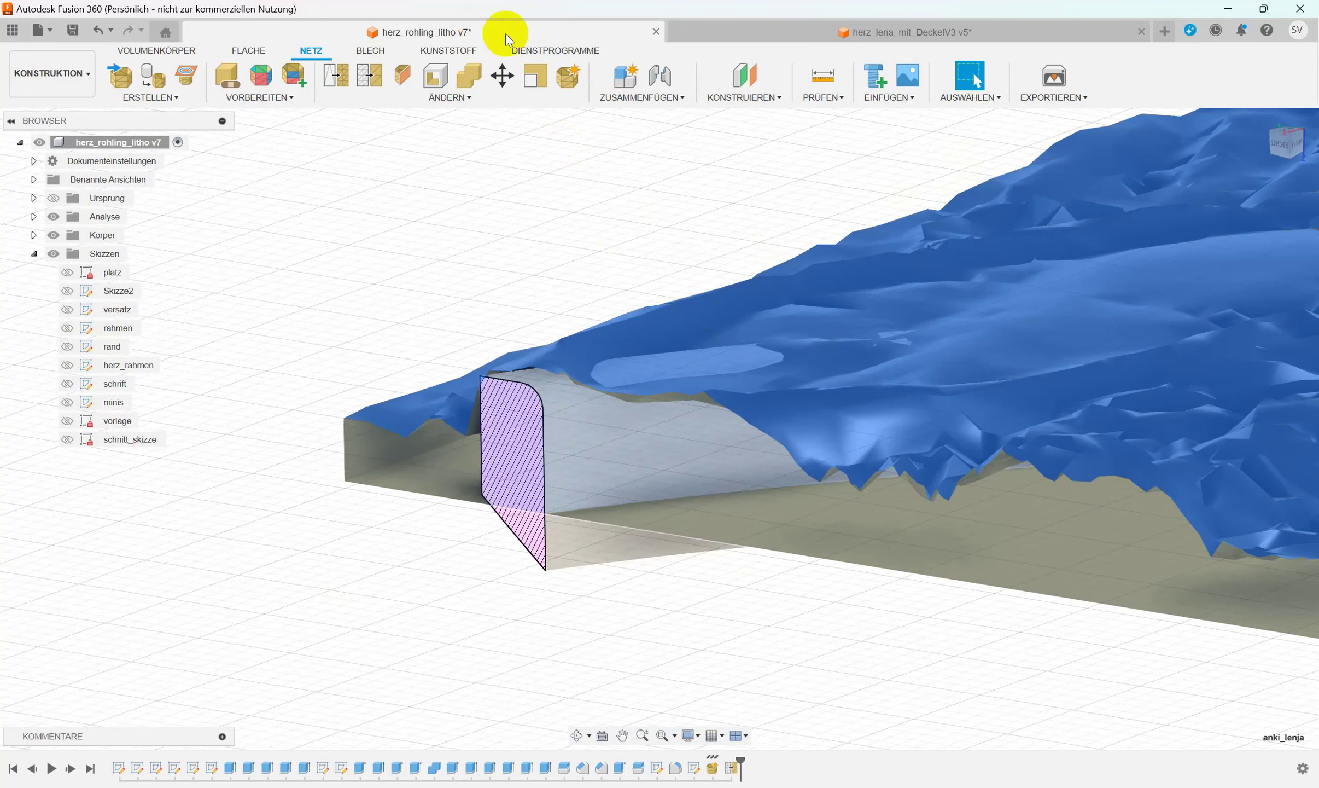
Shift the lithophane mesh along Z with Abstand Z set to 1.30 mm.
left_click(503, 75)
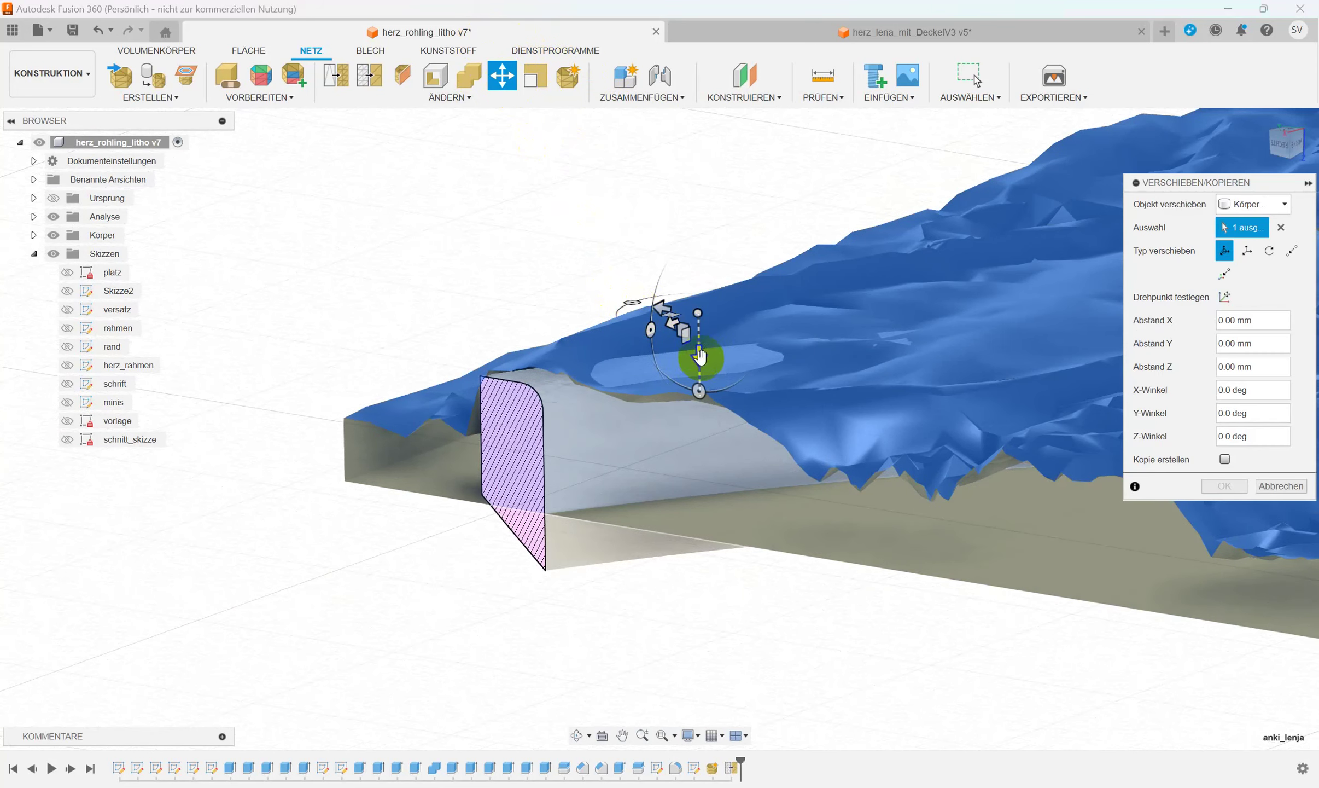
left_click_drag(699, 356, 699, 417)
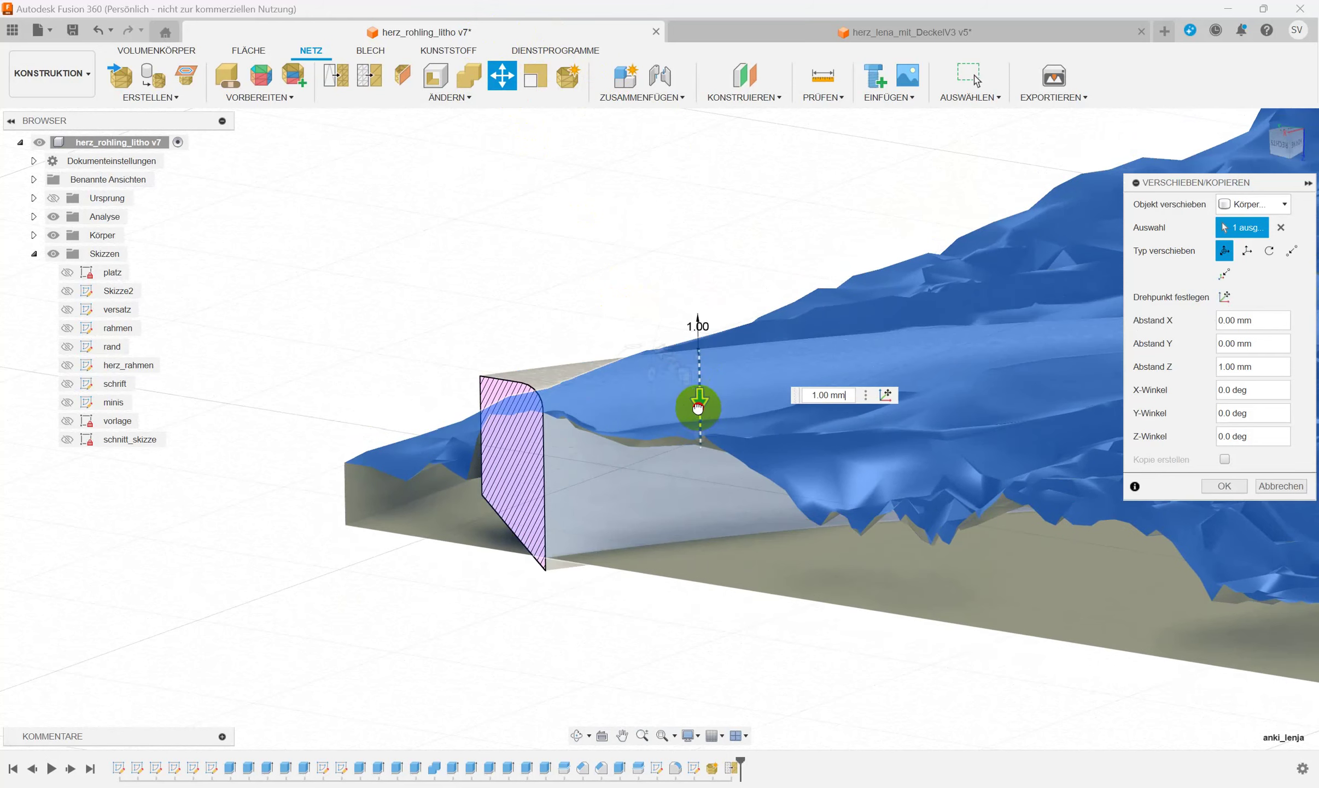
left_click_drag(698, 417, 699, 417)
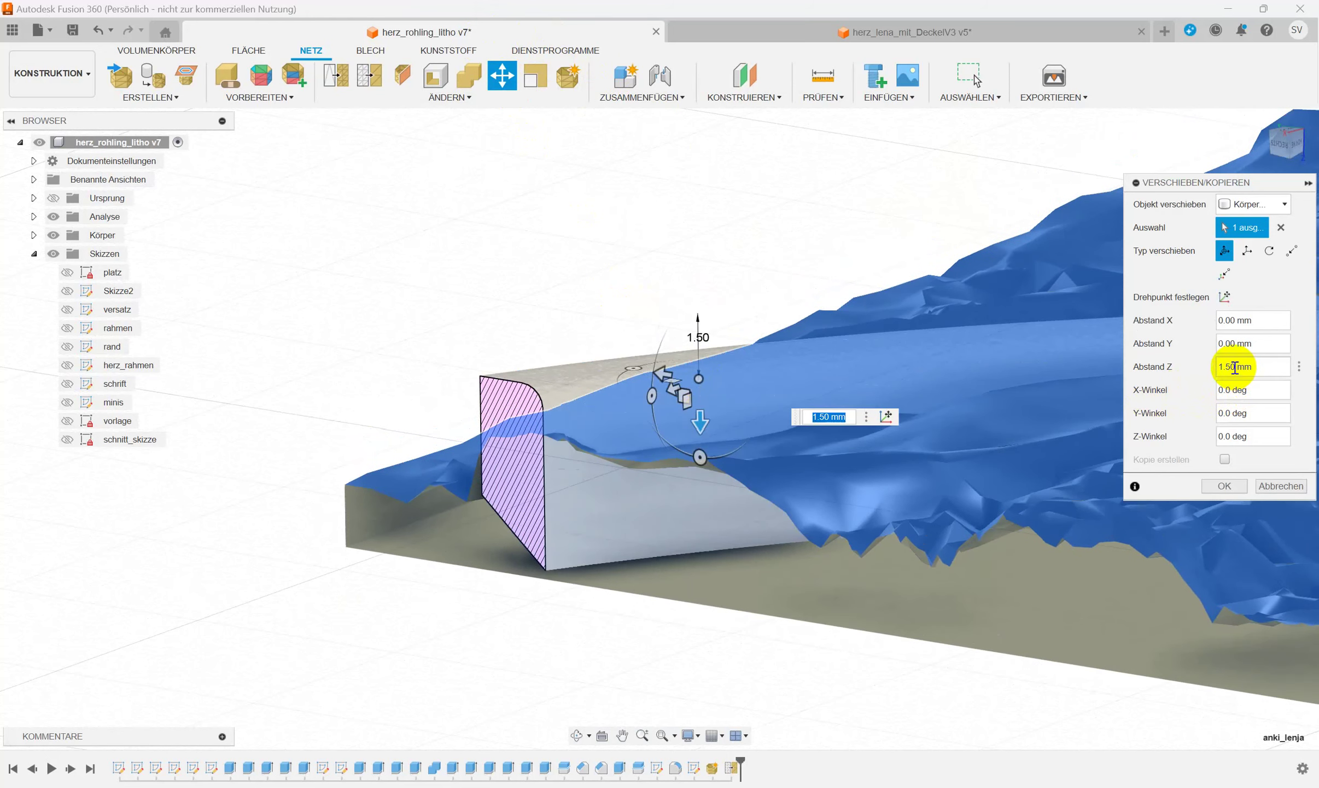
left_click(1231, 367)
type("1.3")
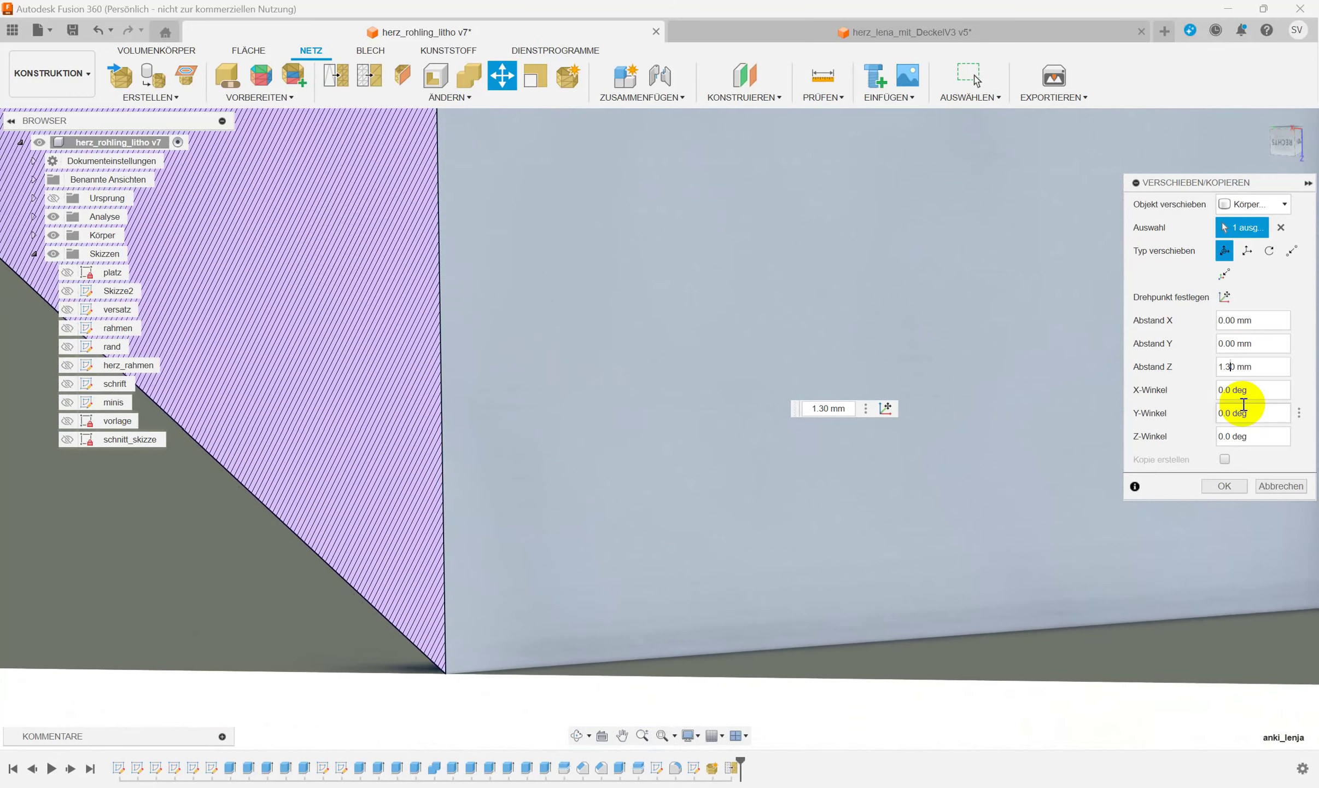
left_click(1223, 486)
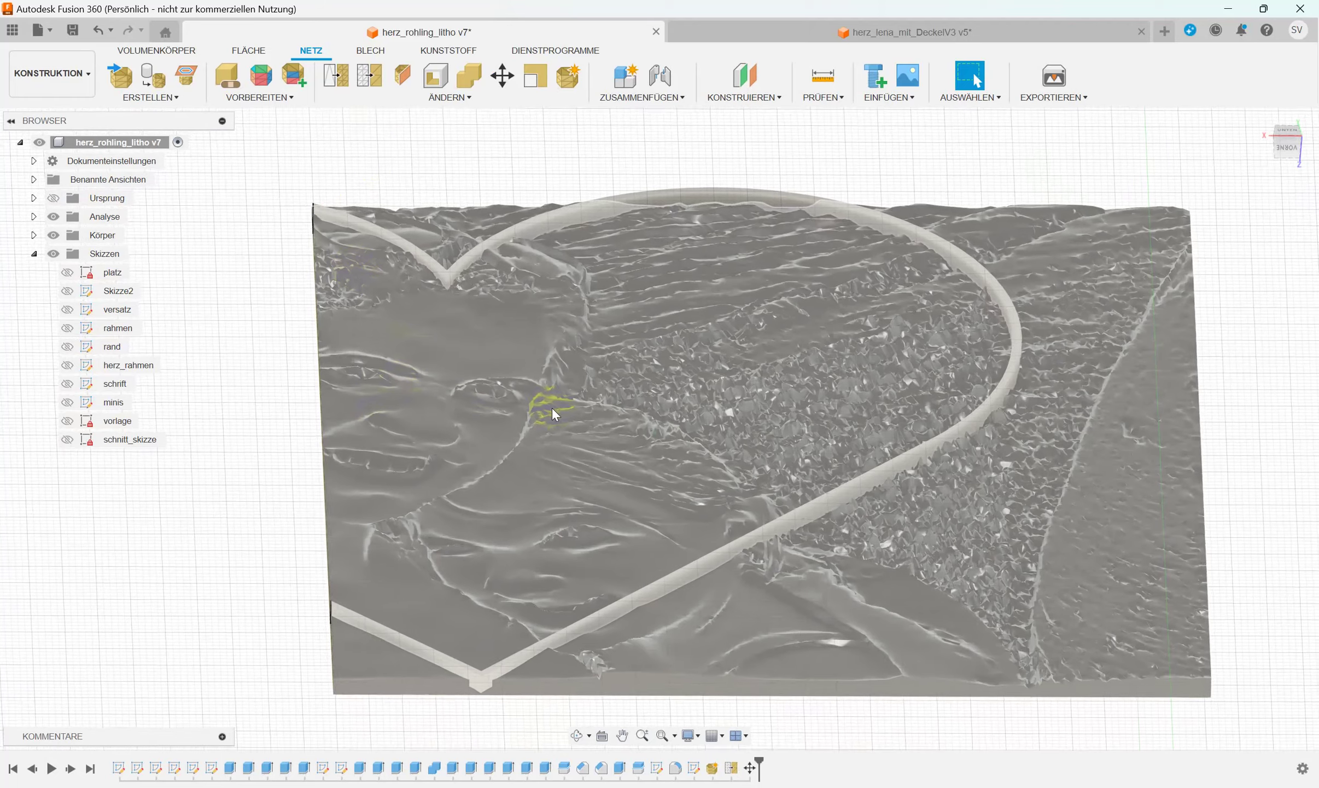
Clear selections, hide the Analyse section cut, fit the view and list the mesh ÄNDERN commands.
left_click(254, 327)
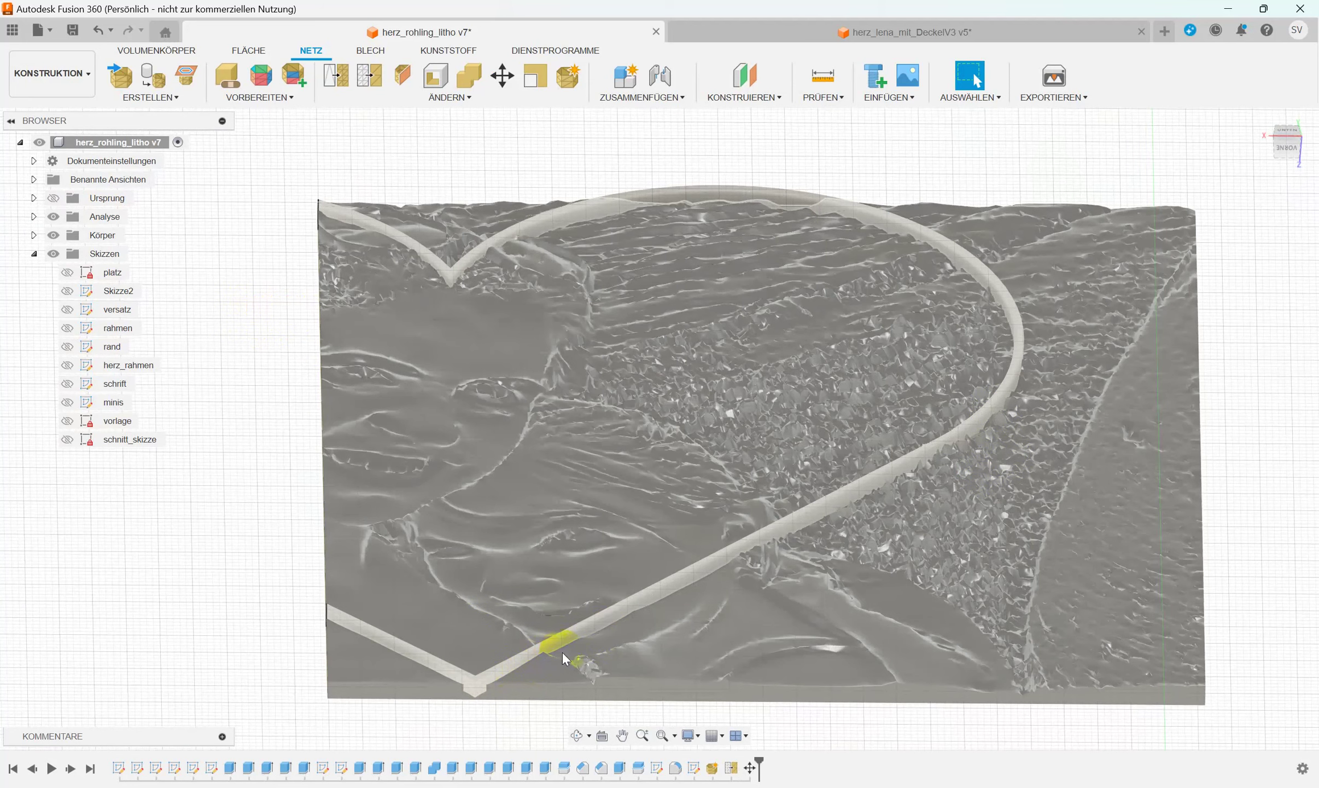
left_click(639, 600)
left_click(676, 574)
left_click(294, 216)
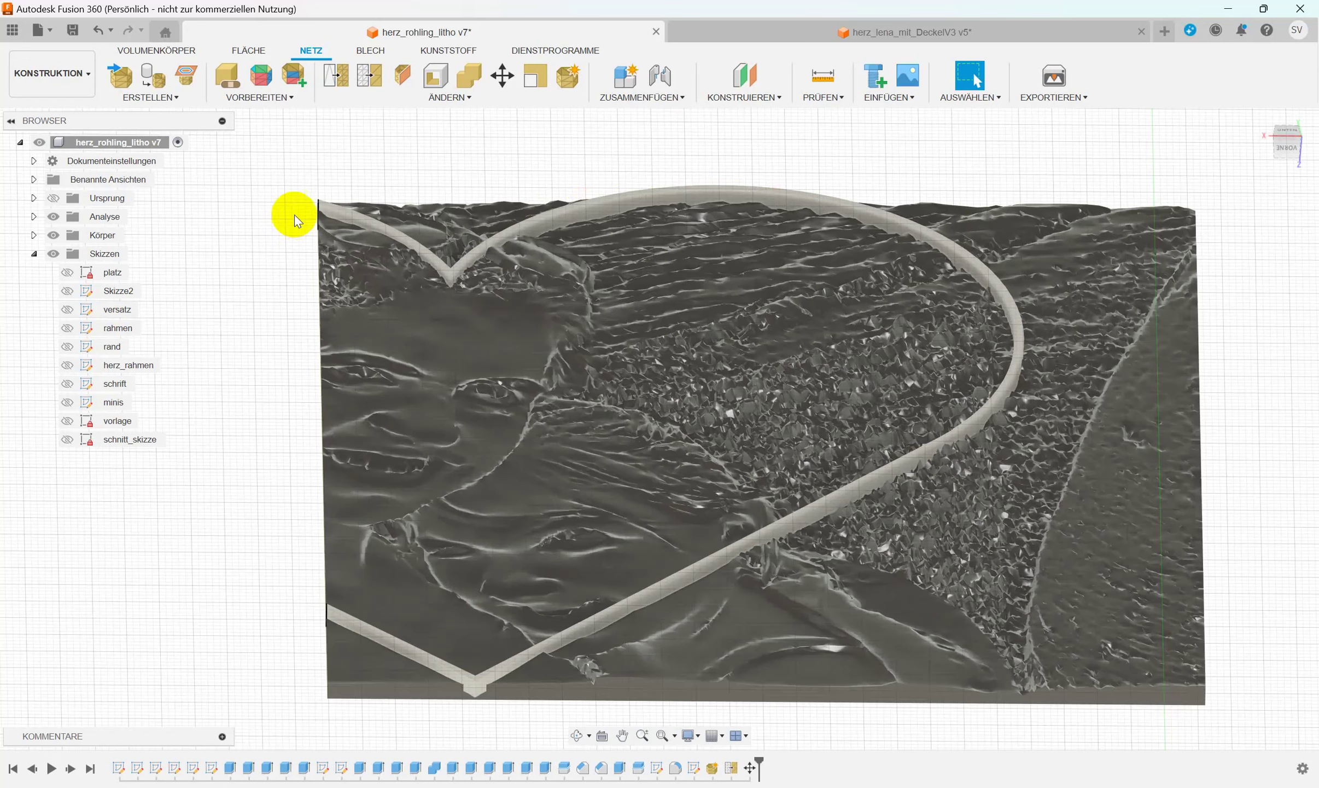
left_click(53, 219)
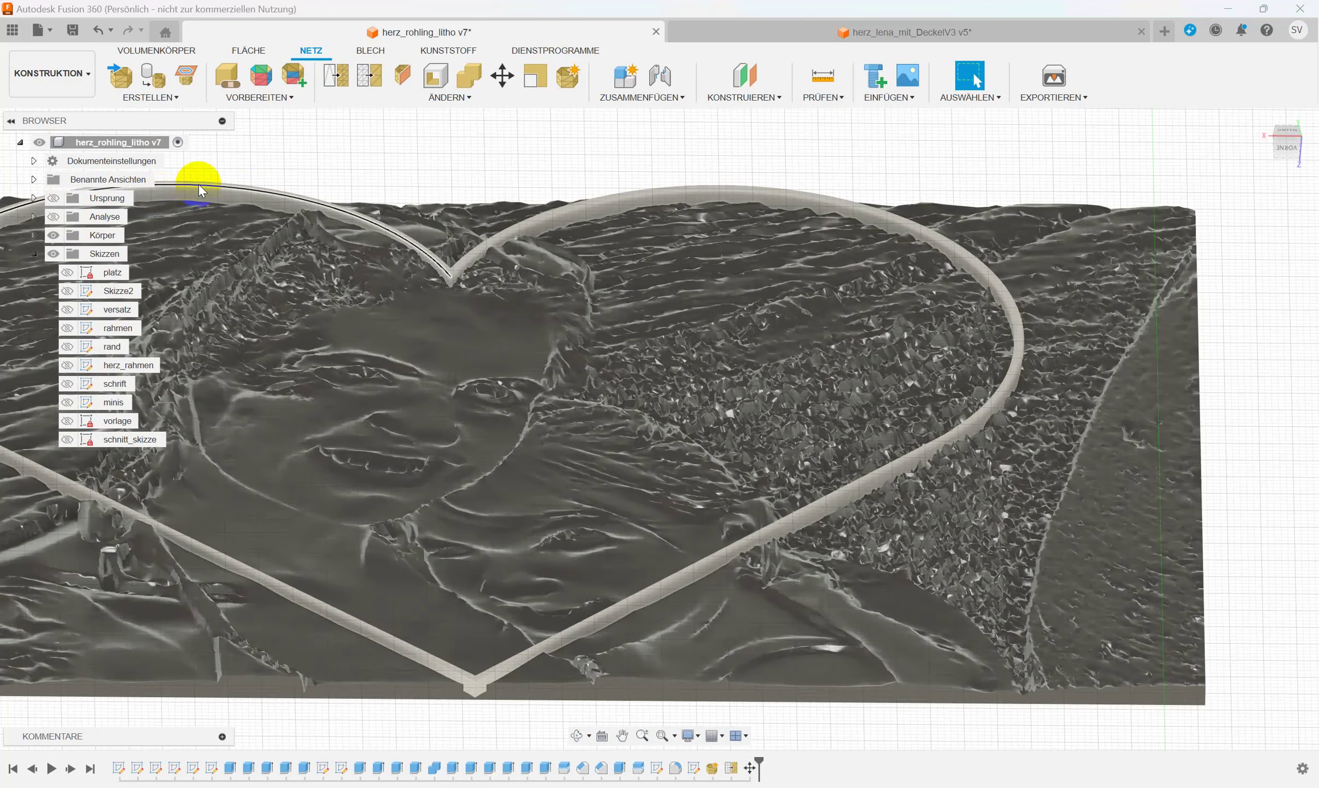
key("F6")
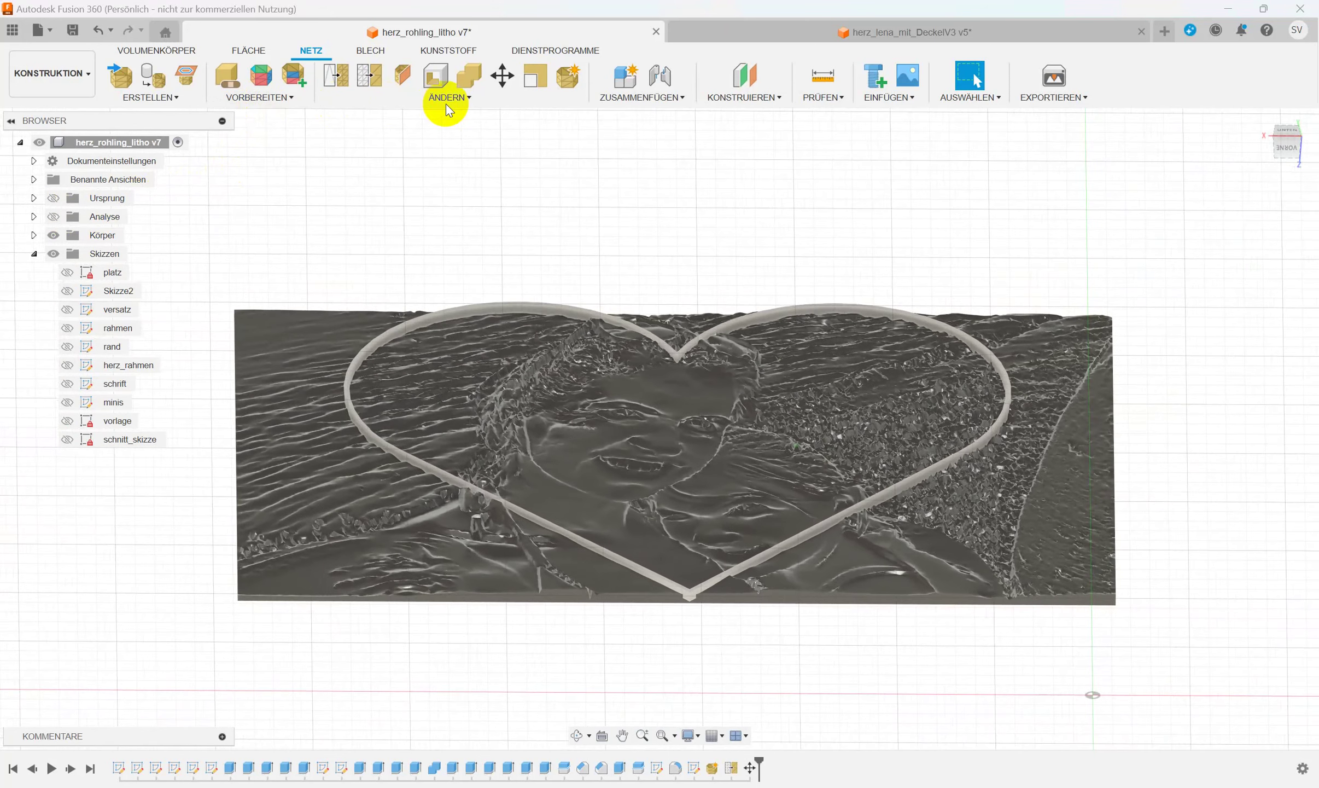
left_click(470, 99)
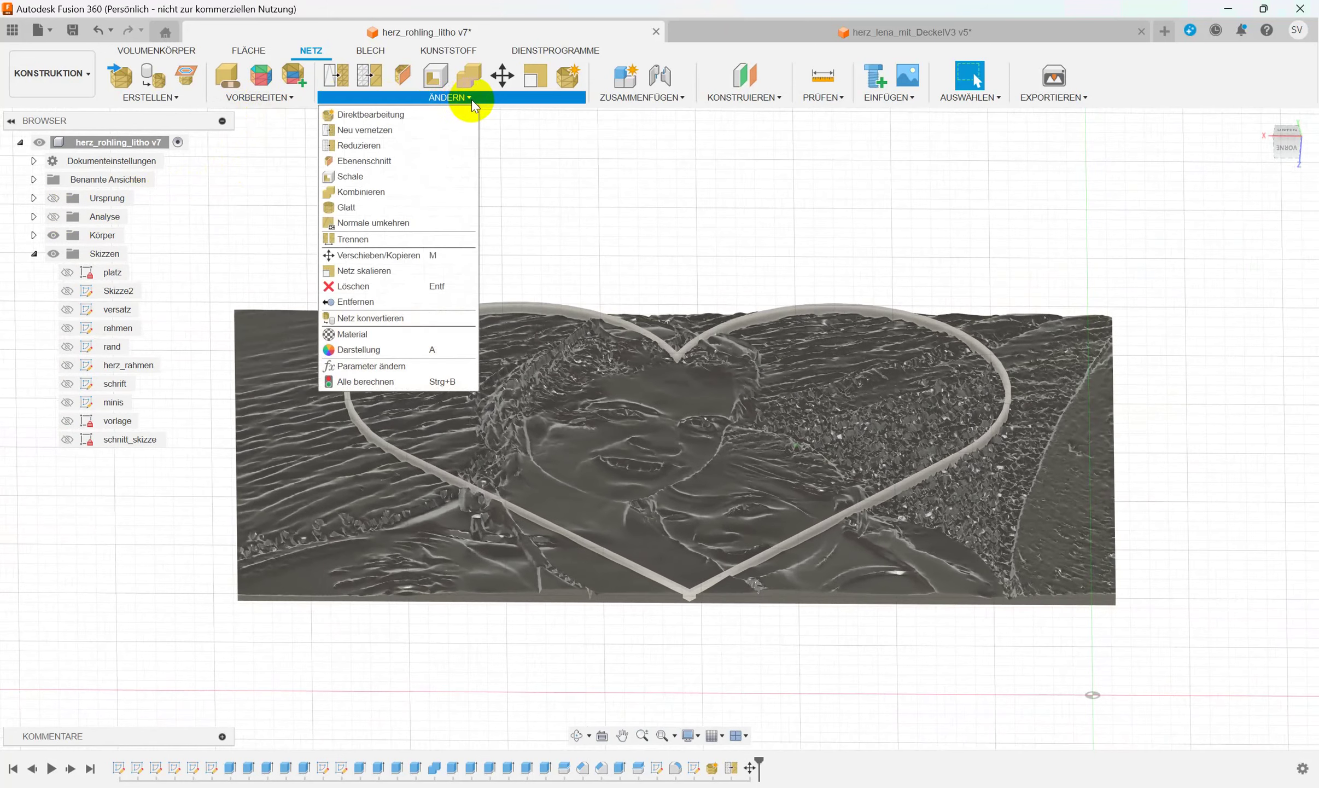
Convert the lithophane mesh with Netz konvertieren using Vorgang Parametrisch.
left_click(381, 320)
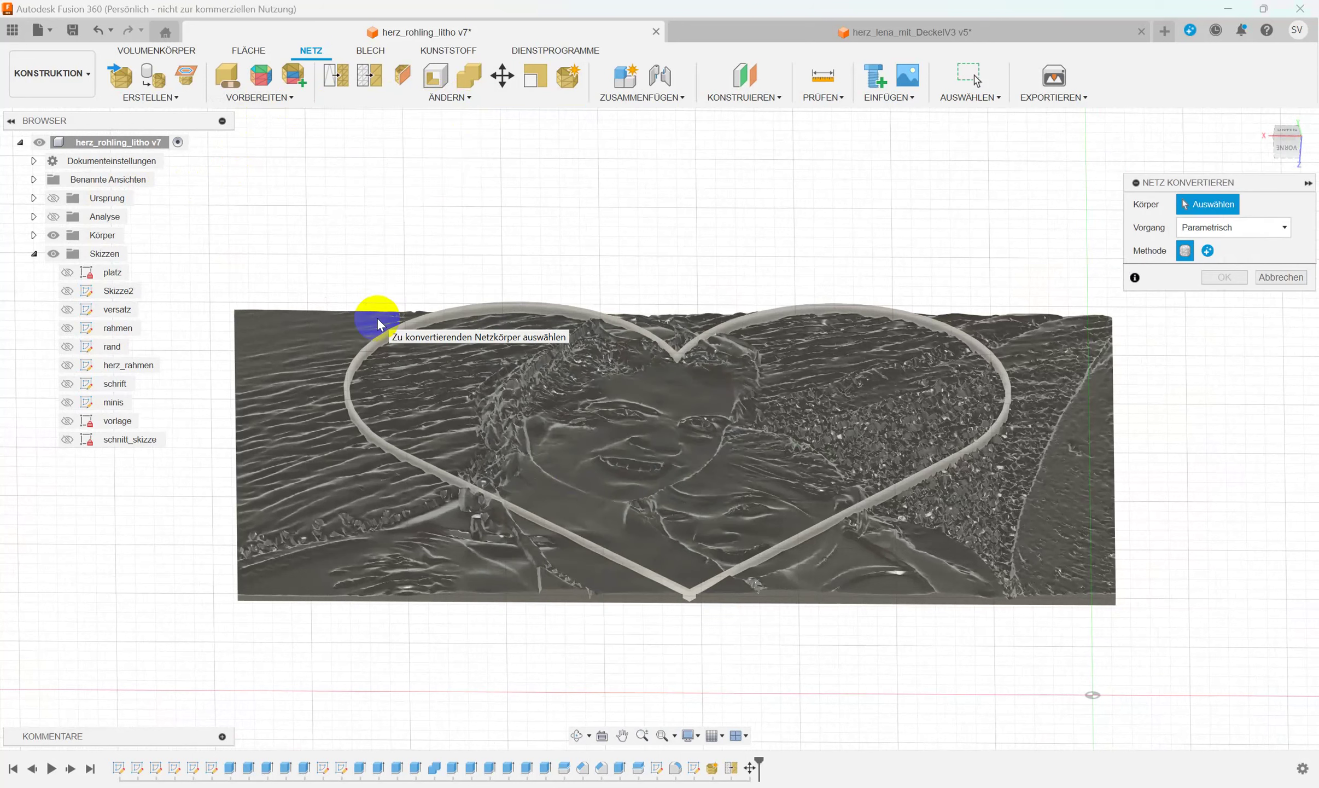
left_click(379, 323)
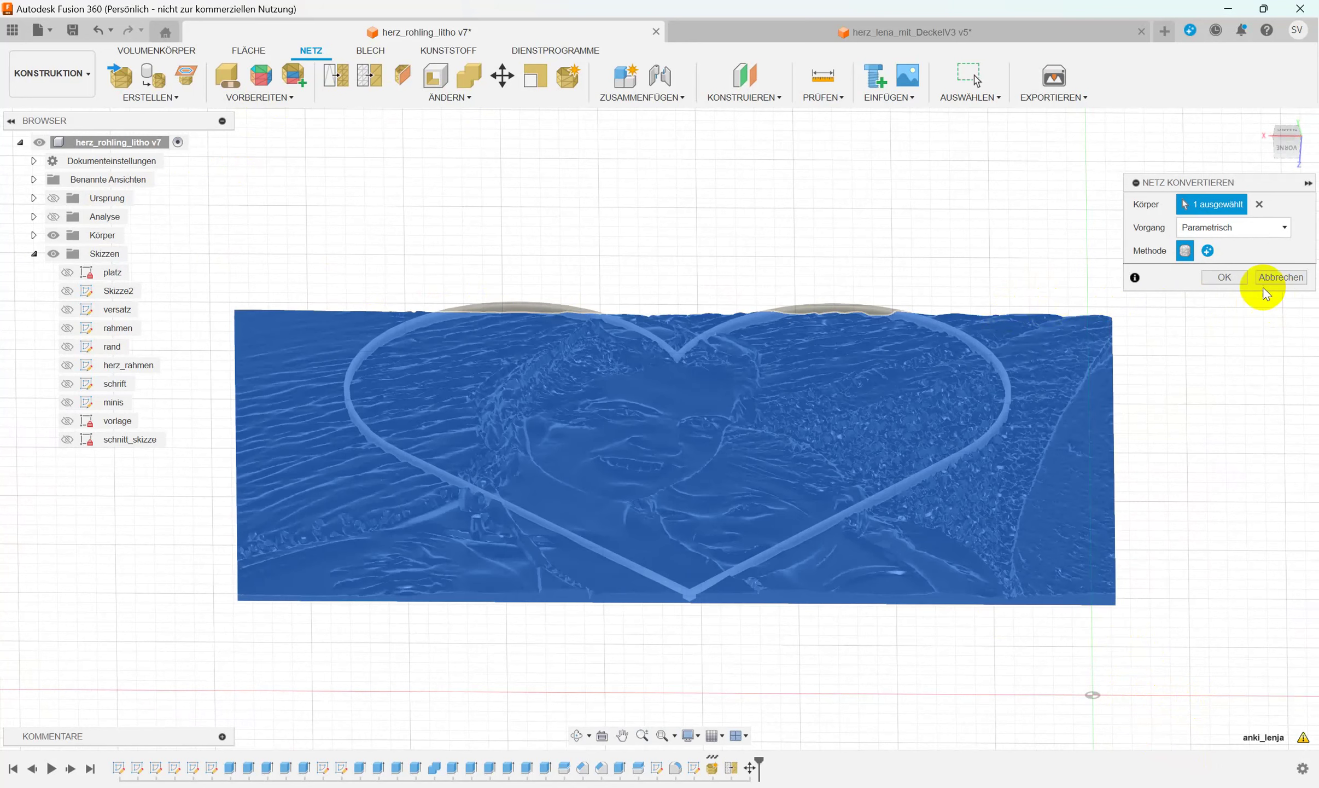
left_click(1225, 278)
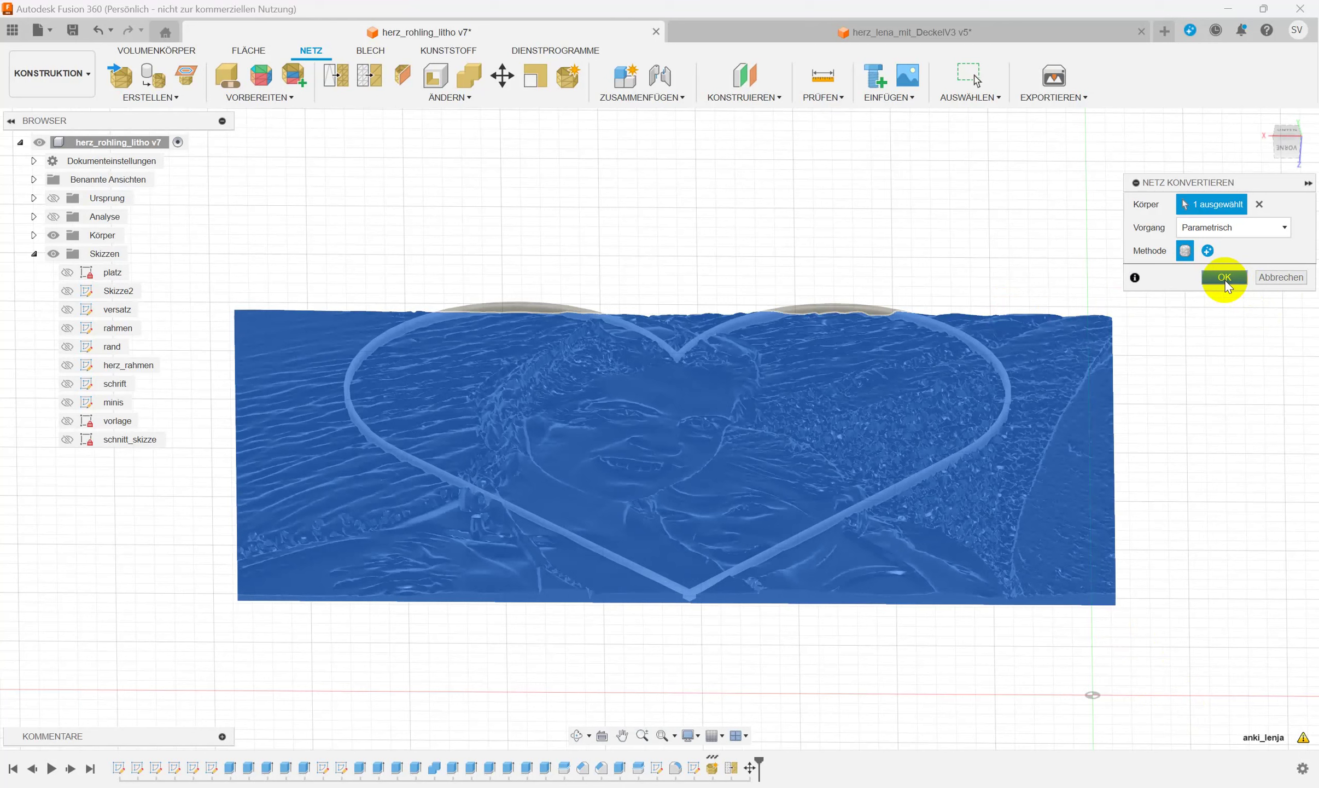
left_click(1226, 282)
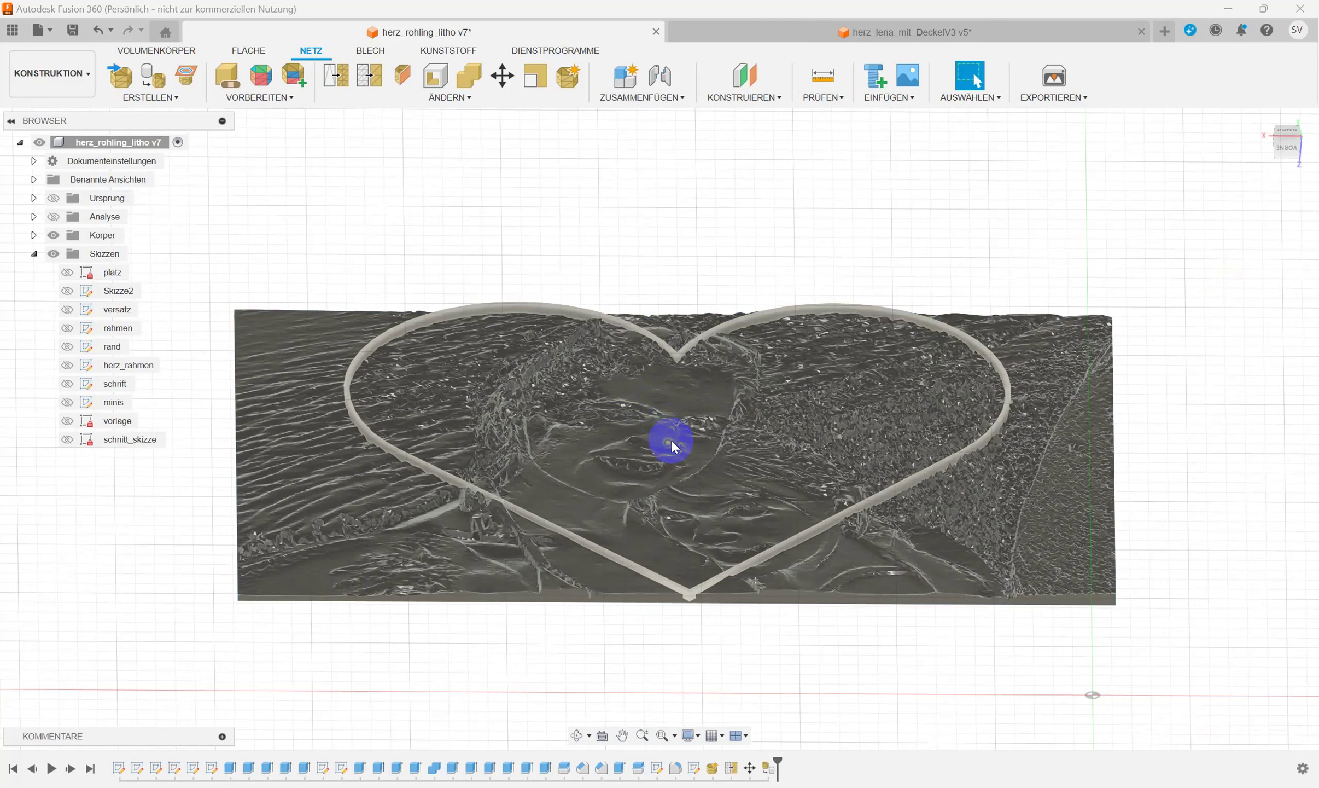
middle_click_drag(672, 436, 743, 245, "shift")
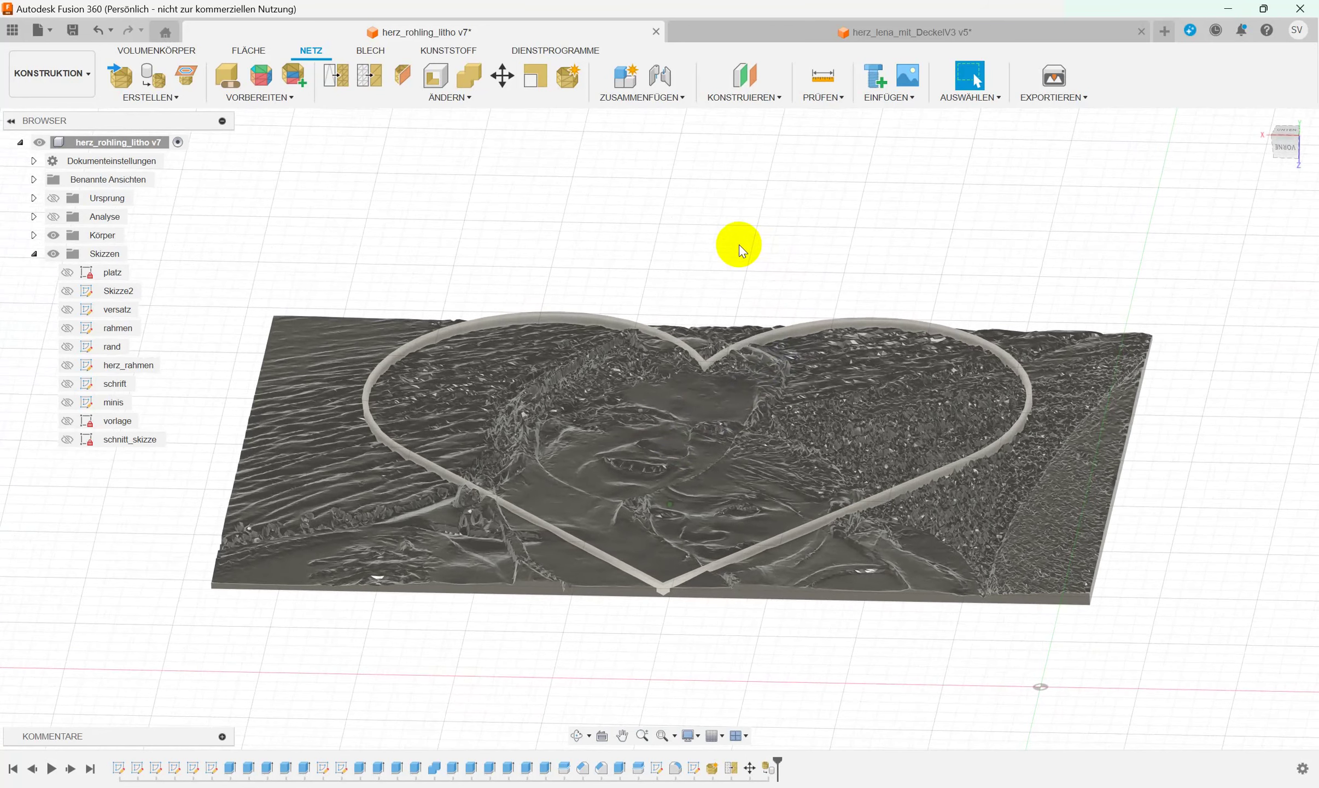
middle_click_drag(738, 244, 730, 251, "shift")
scroll(730, 251, "up", 1)
scroll(729, 252, "up", 2)
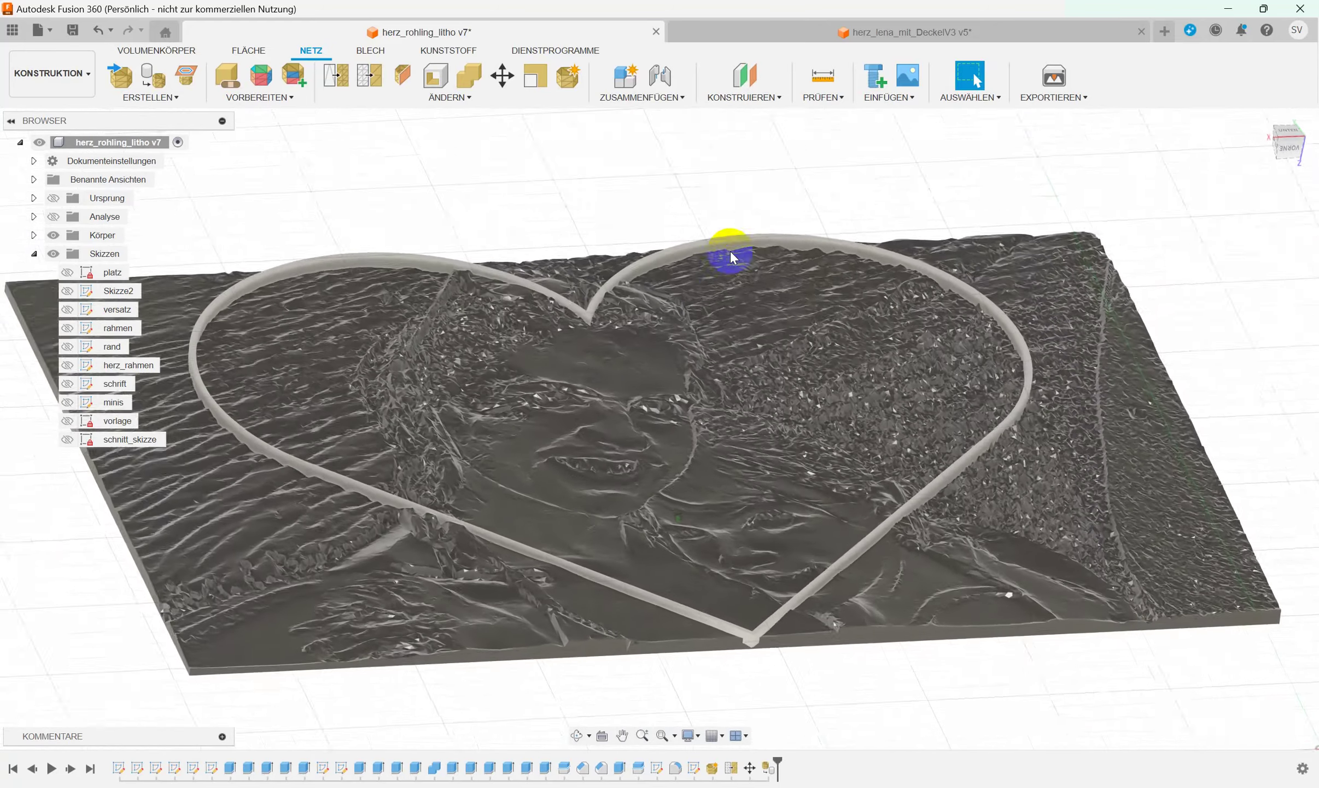
scroll(730, 251, "up", 3)
scroll(730, 252, "up", 3)
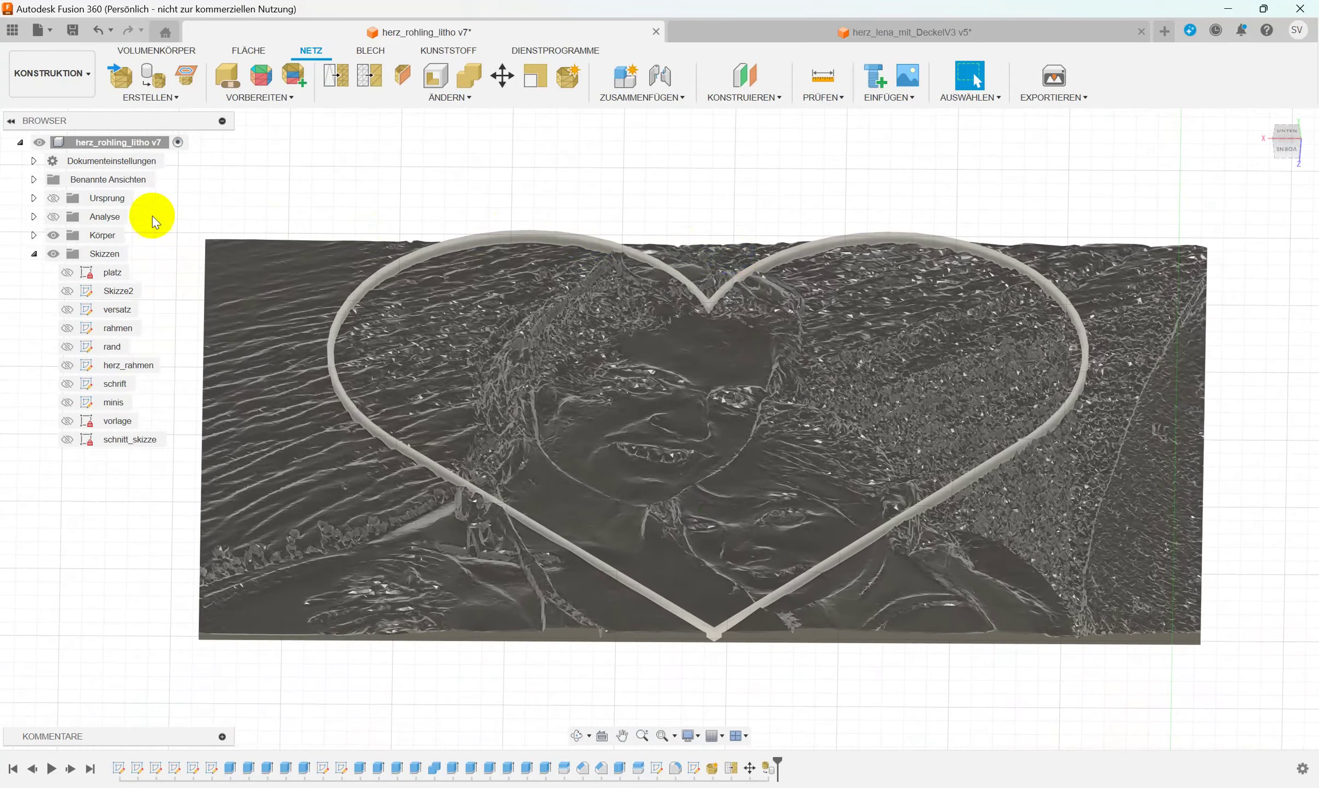
Expand Körper and toggle visibility of the anki_lenja and herz_klick_rahmen bodies.
left_click(33, 235)
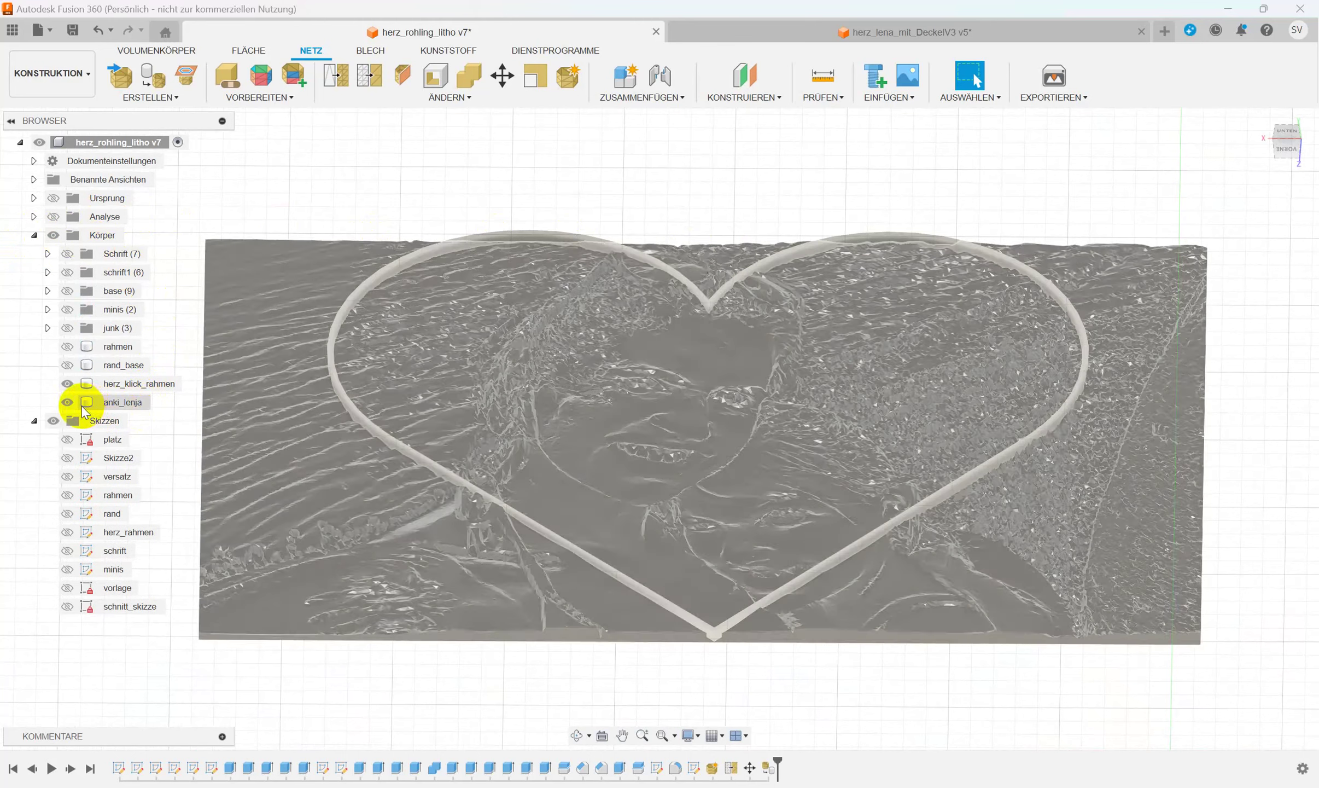
left_click(65, 402)
left_click(67, 403)
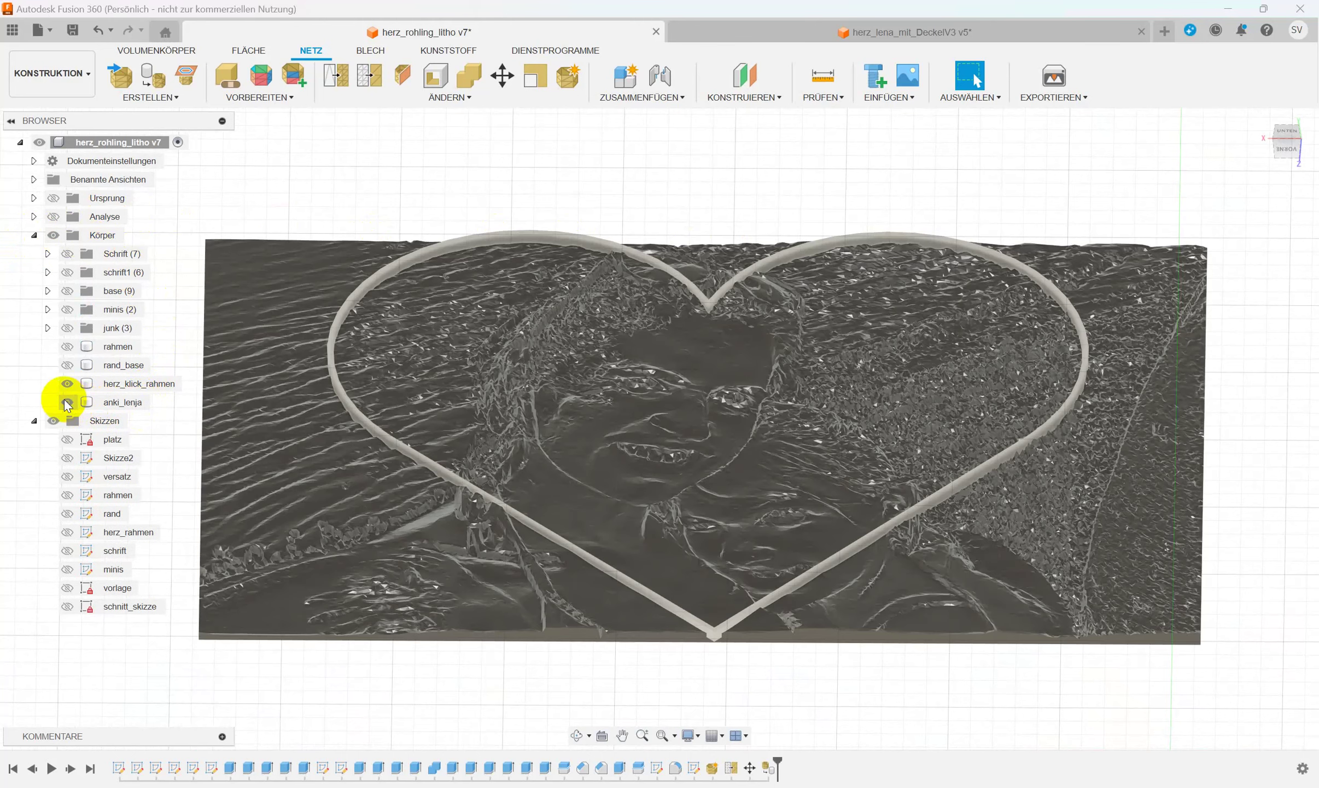
left_click(68, 384)
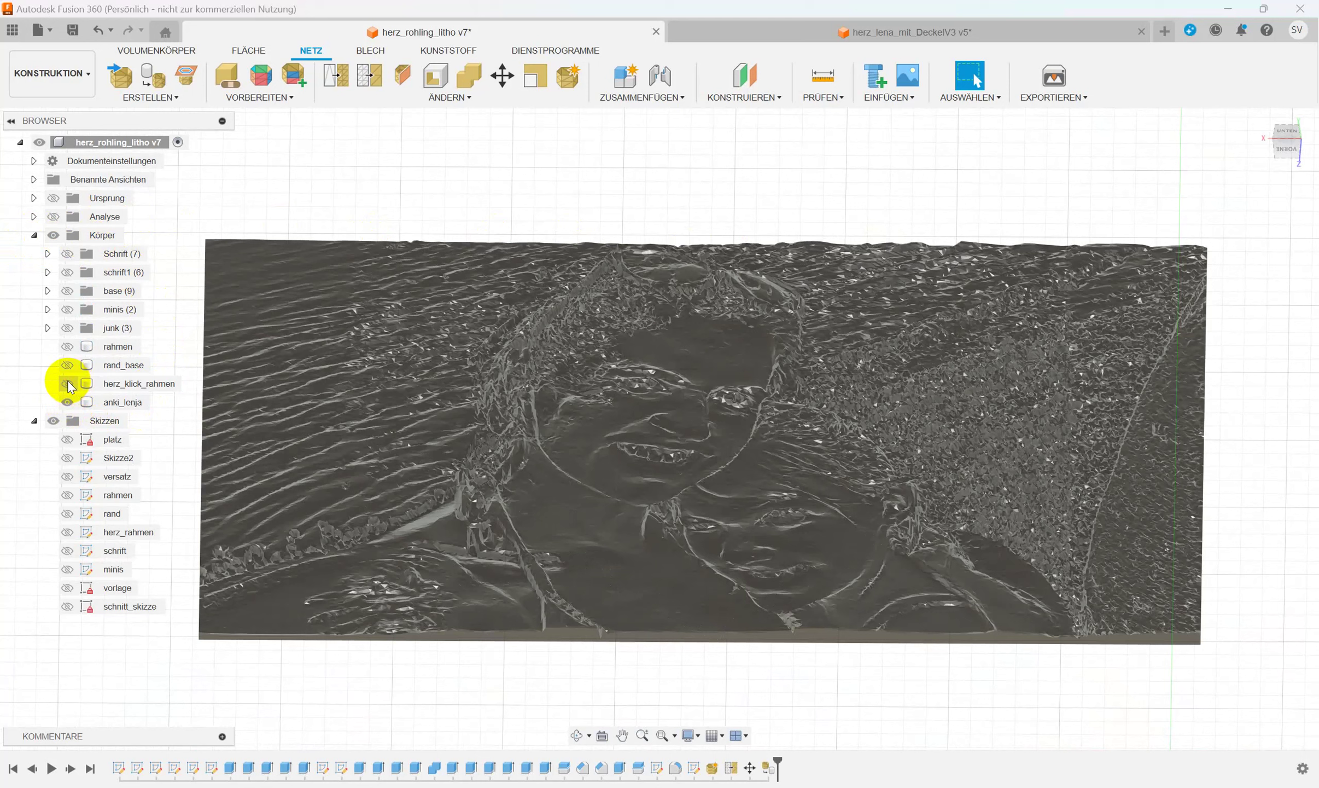
left_click(67, 384)
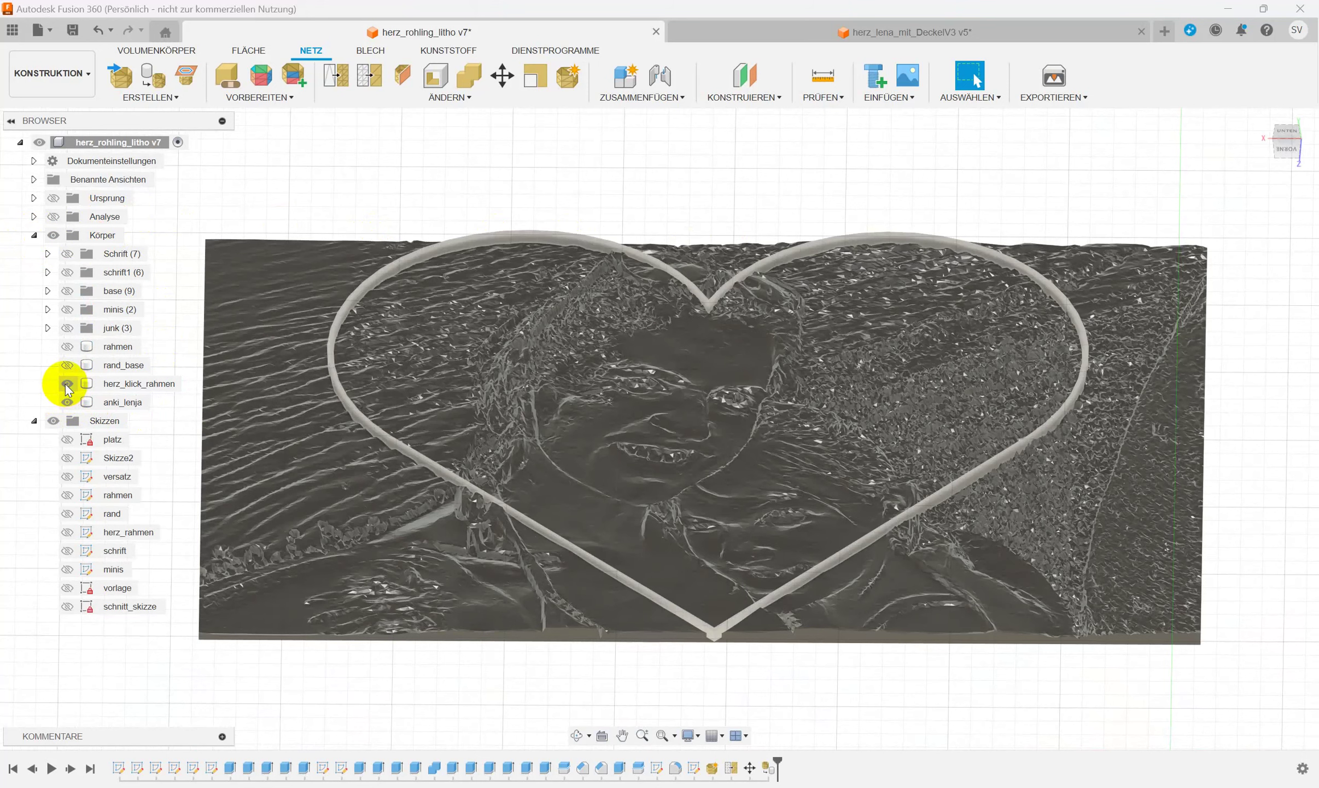
left_click(122, 402)
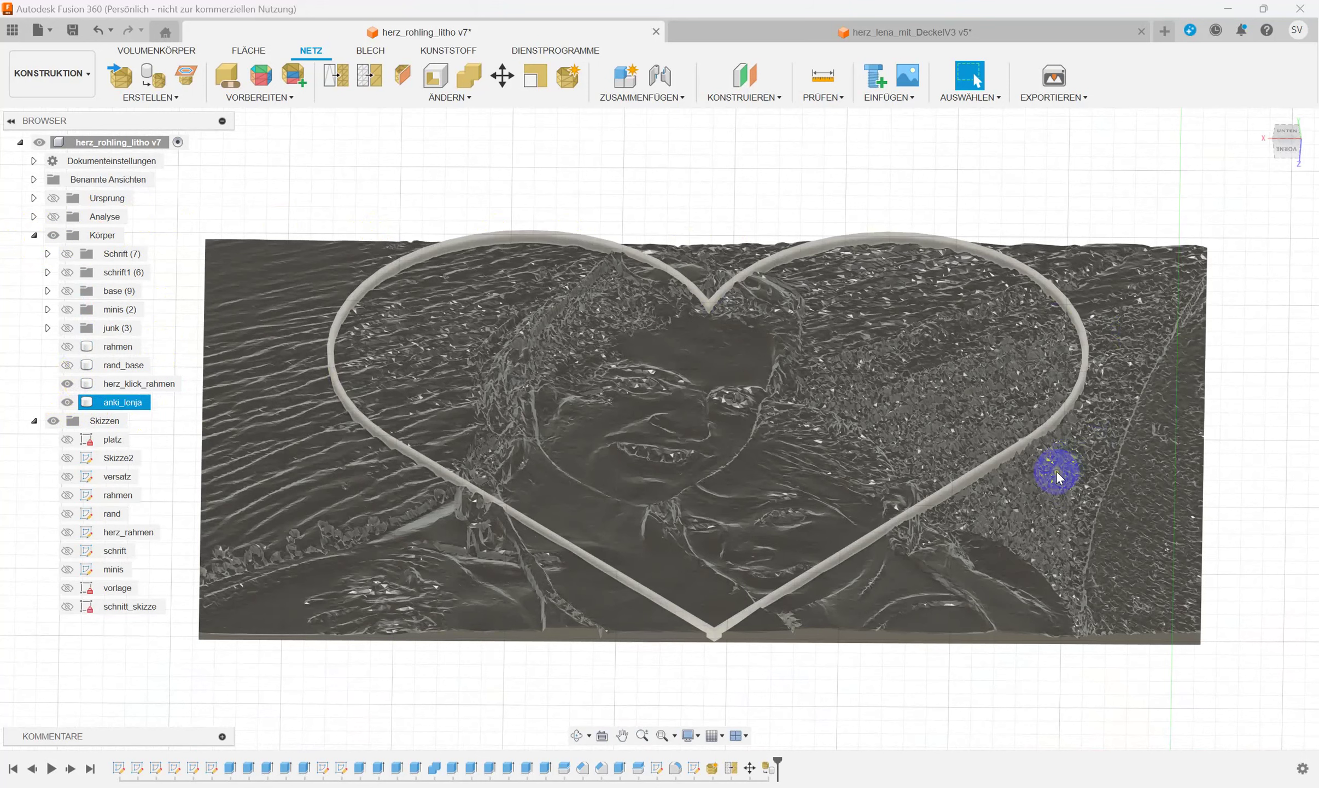
left_click(372, 234)
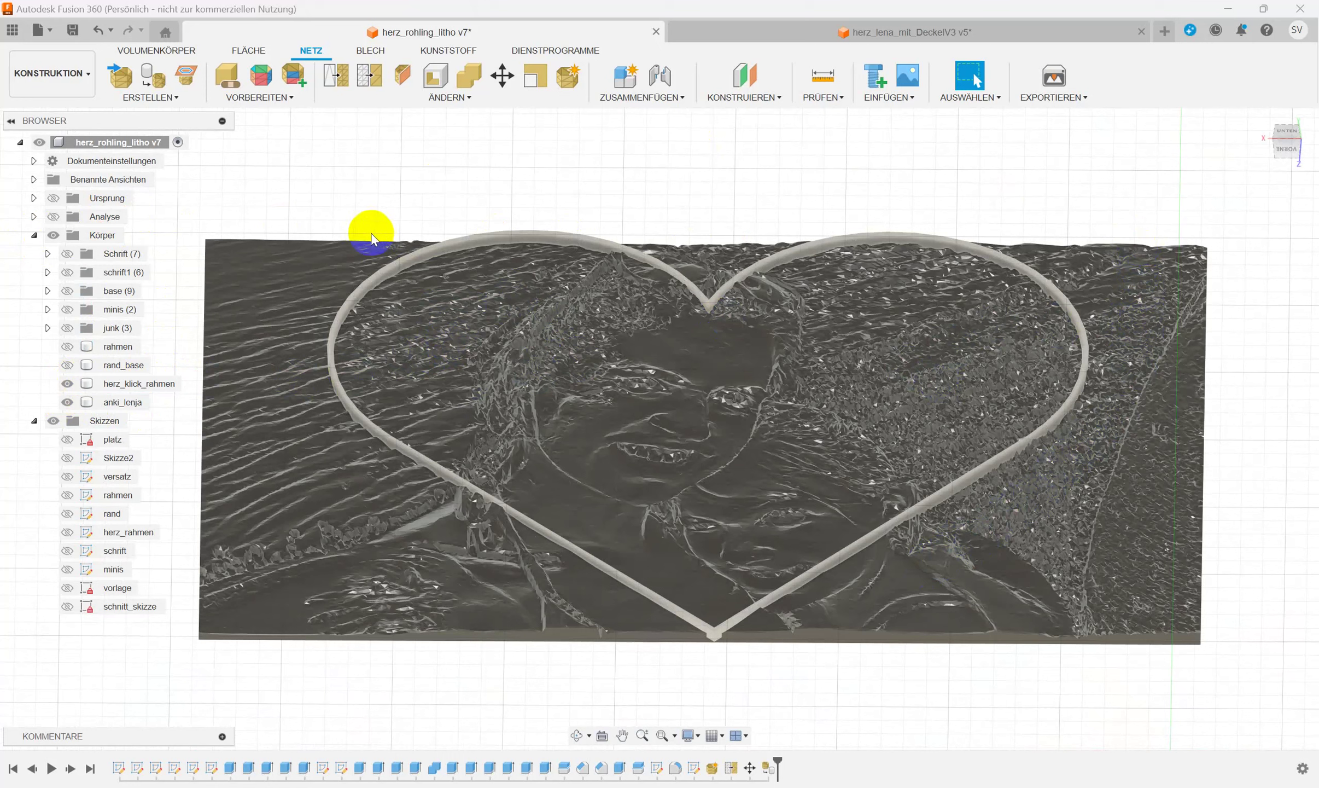
left_click(122, 385)
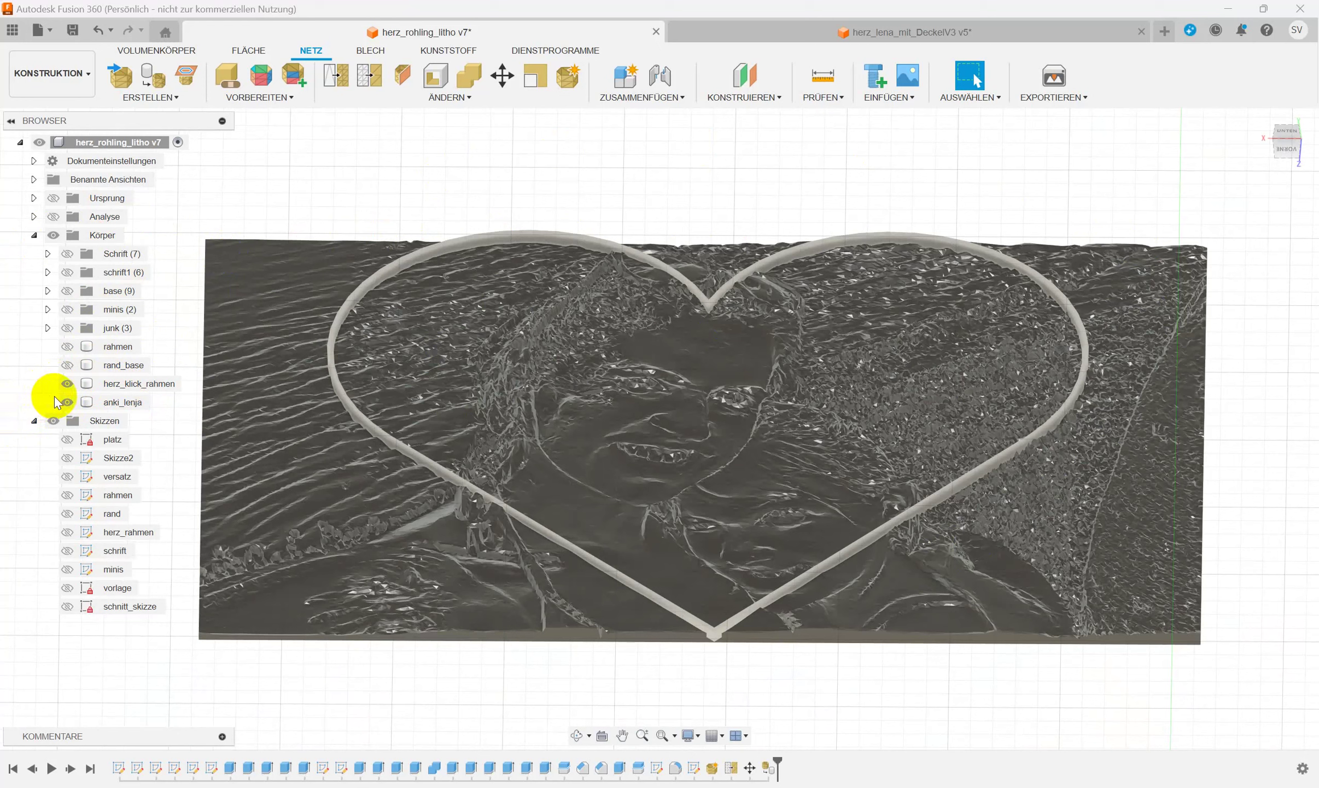
Hide the lithophane and inspect the heart frame's inner edges.
left_click(66, 609)
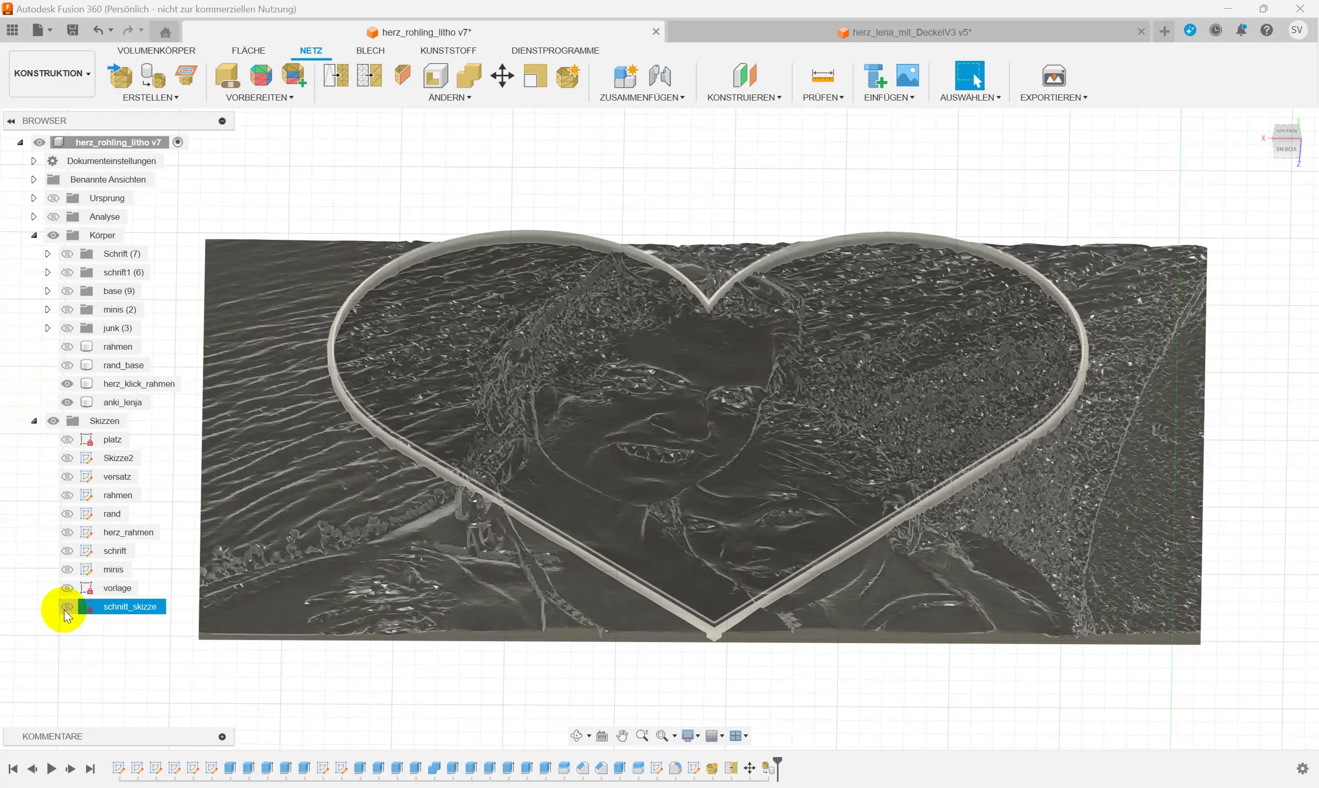
left_click(110, 617)
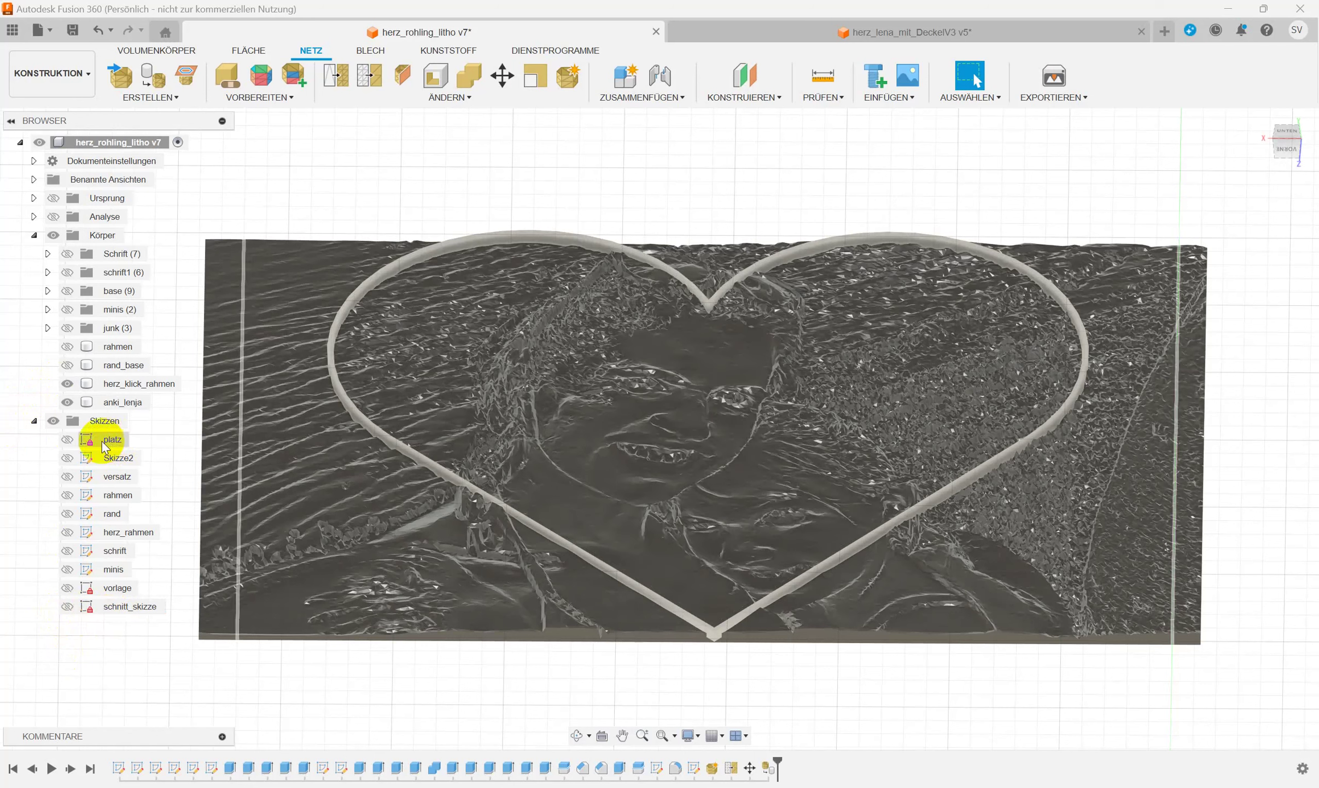
left_click(690, 290)
left_click(294, 259)
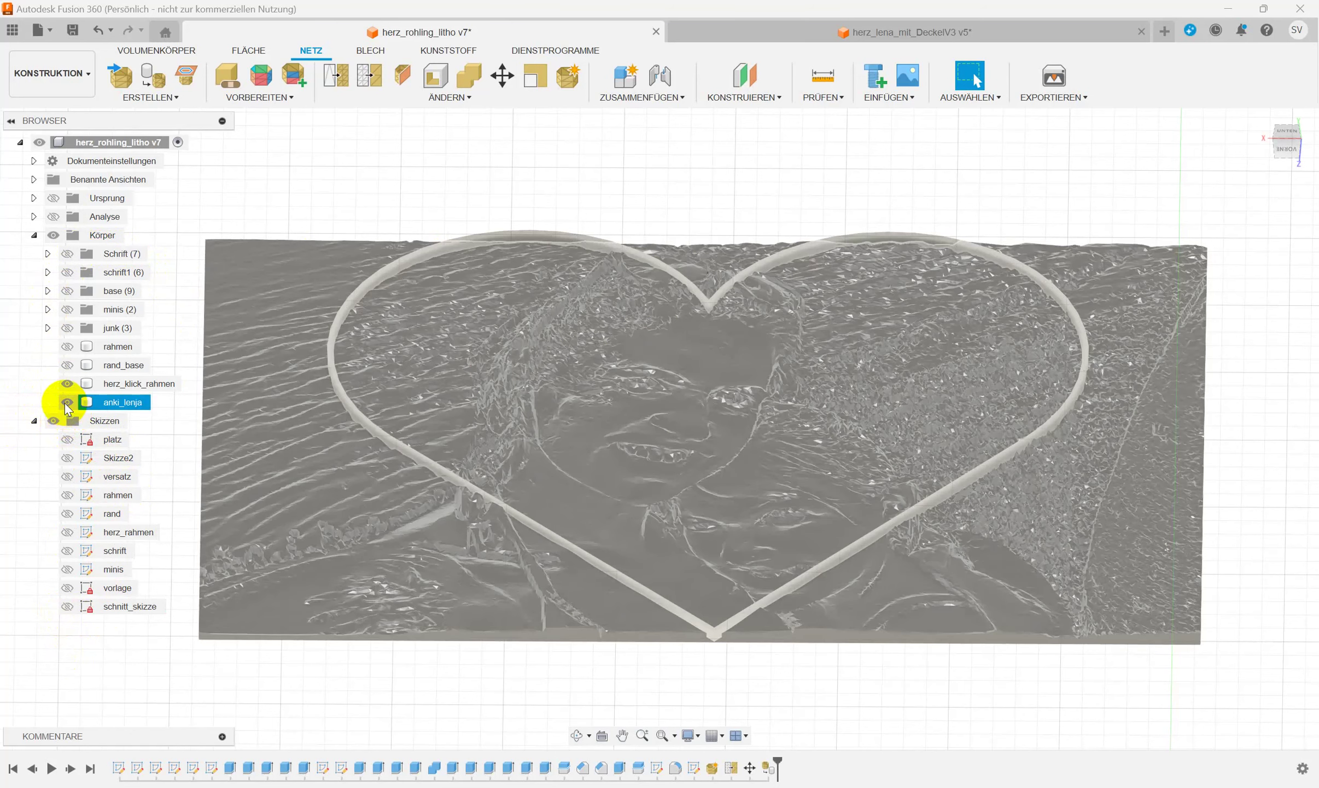
left_click(66, 403)
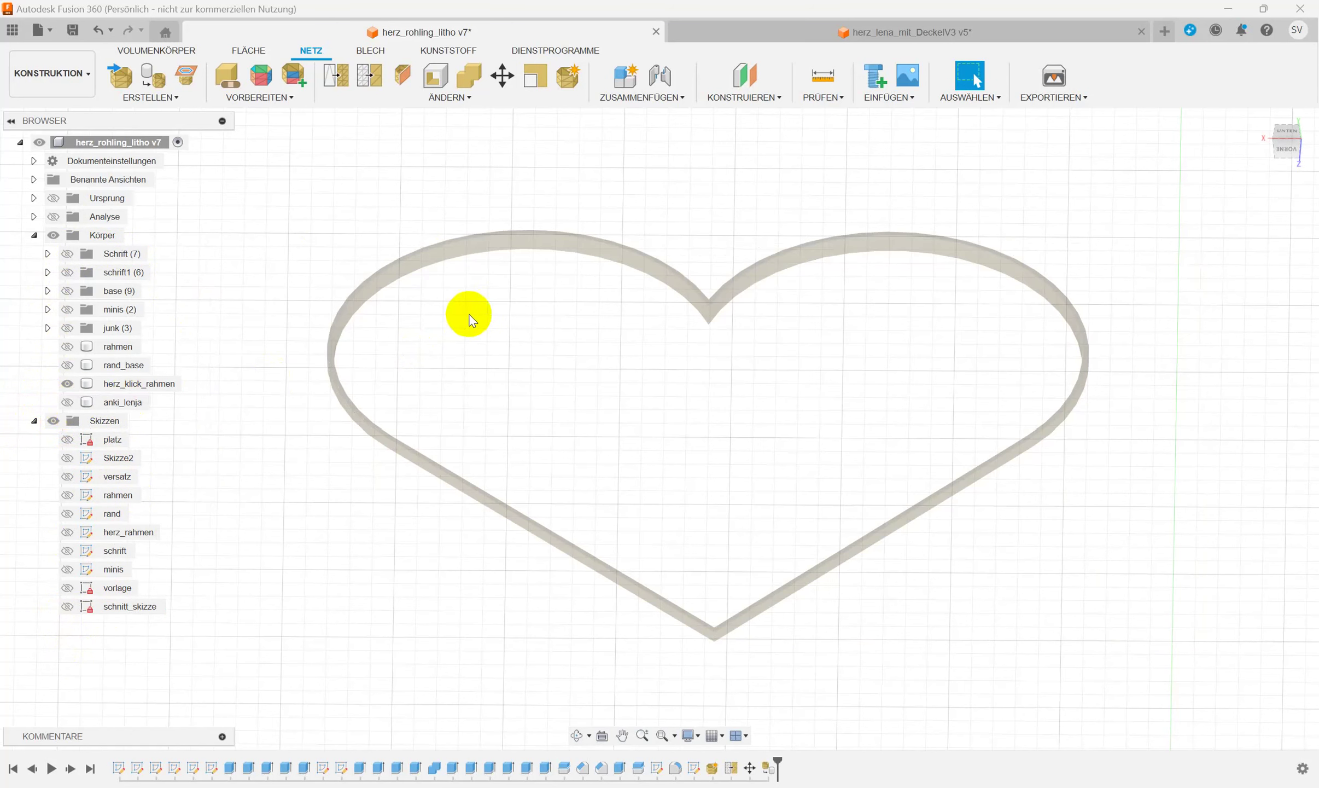
left_click(673, 293)
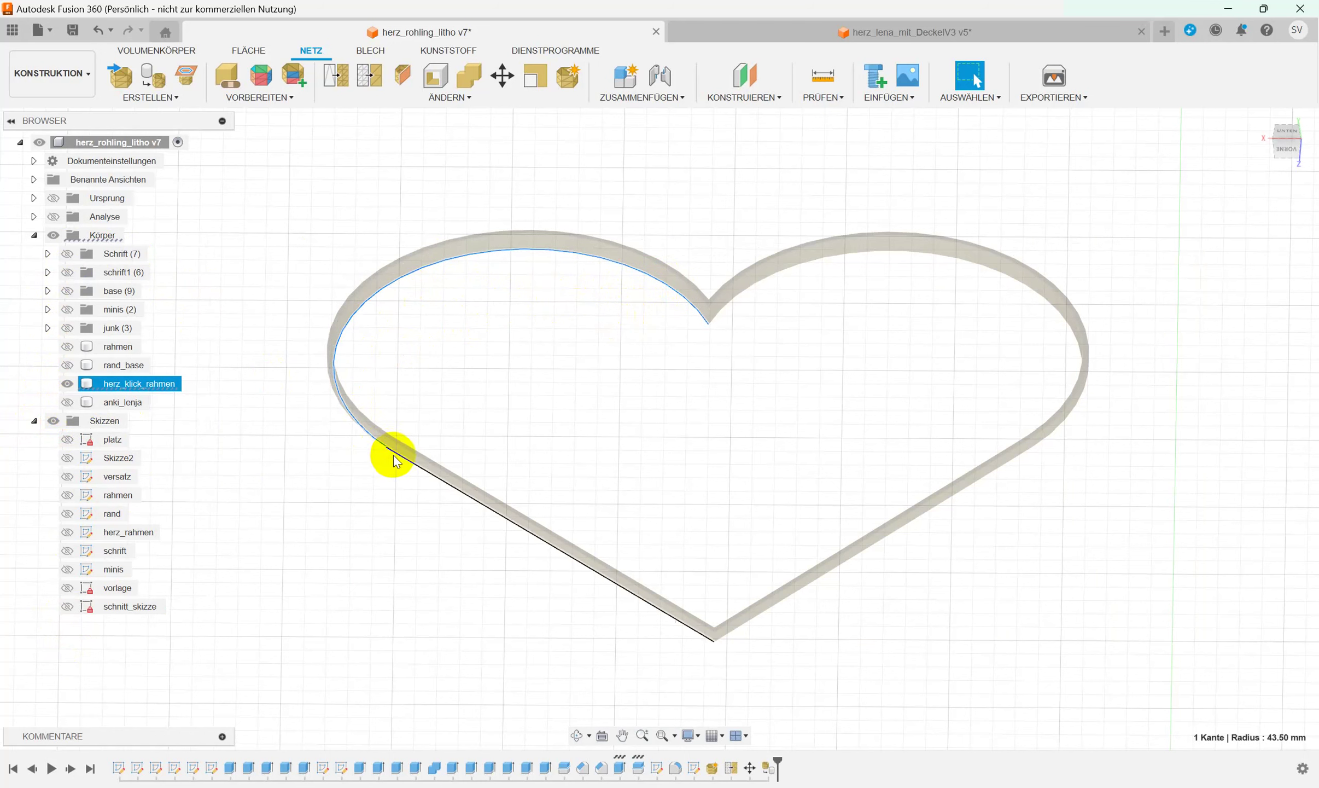
left_click(758, 285)
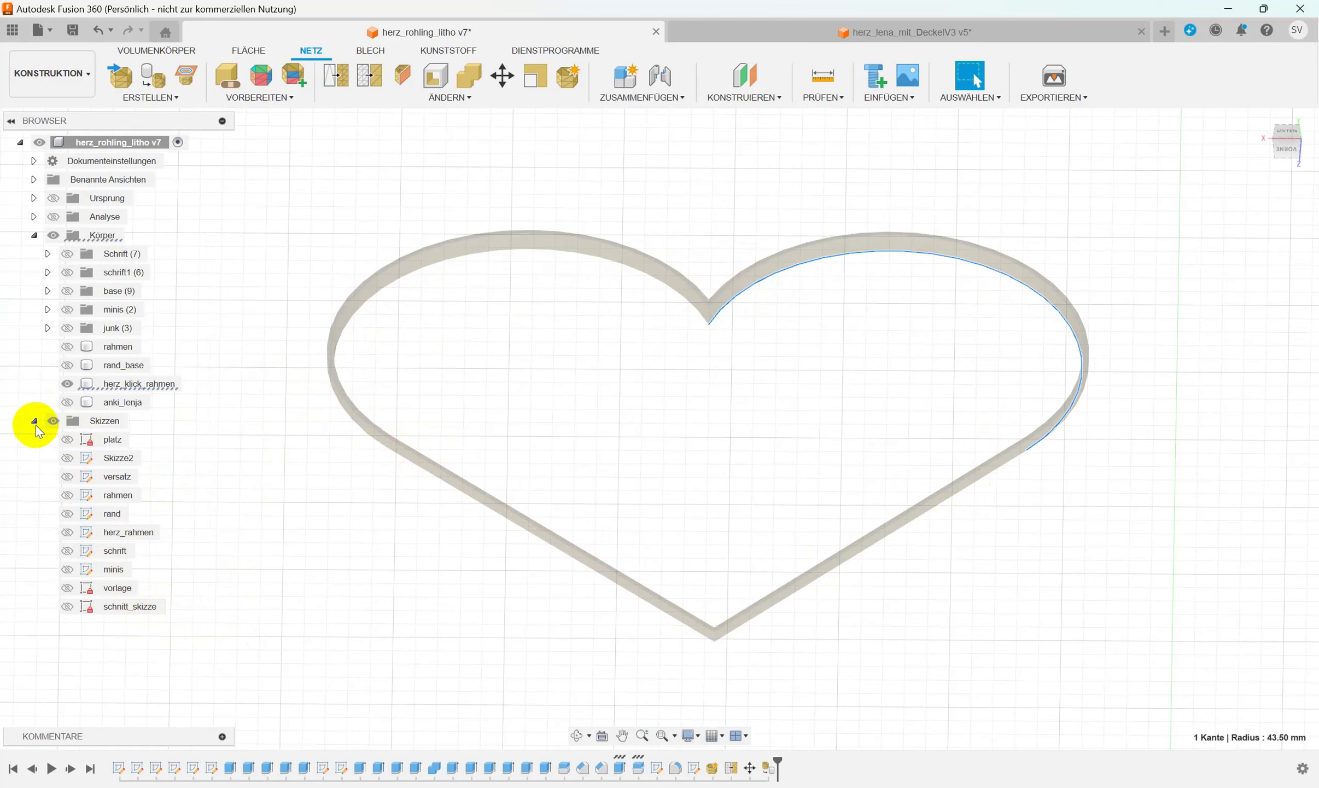
Show the schnitt_skizze sketch and the bodies, with herz_klick_rahmen hidden.
left_click(55, 238)
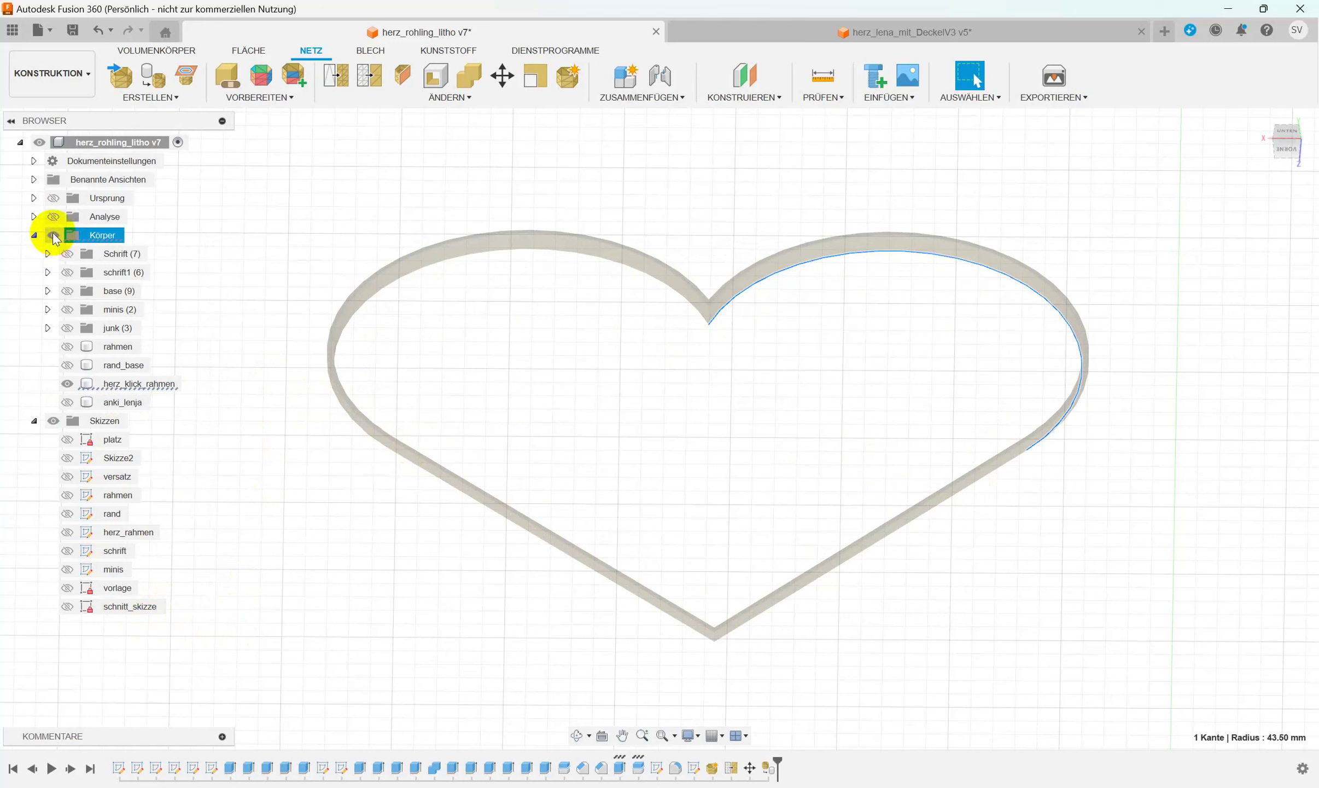
left_click(53, 236)
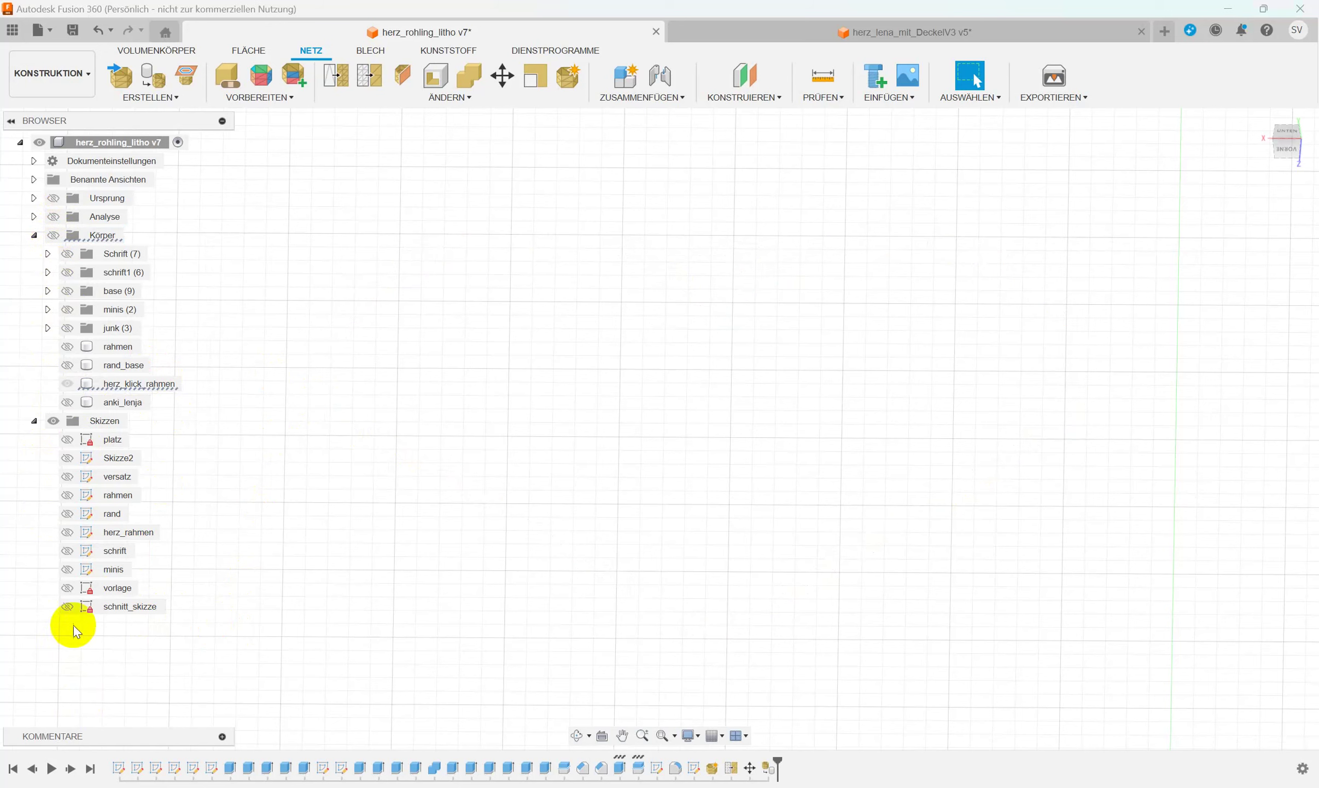
left_click(67, 606)
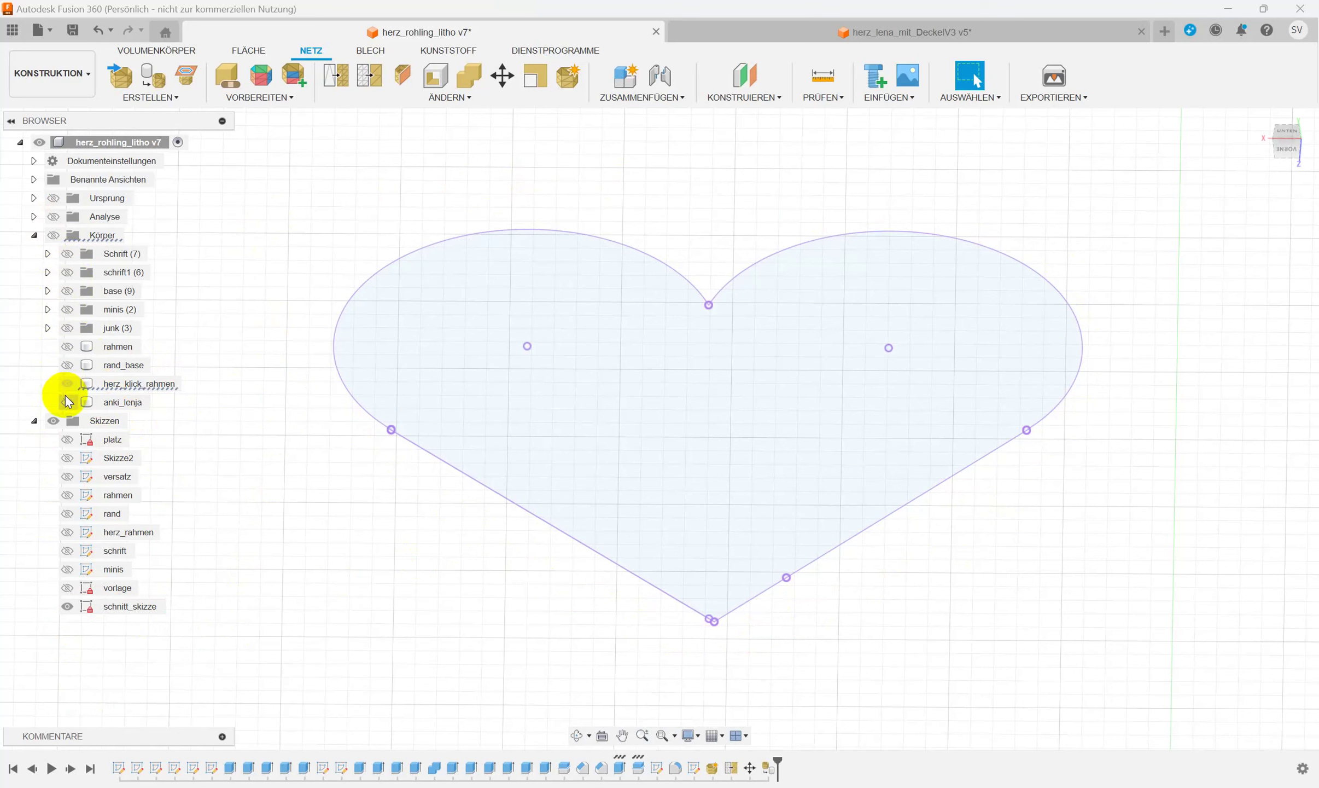
left_click(53, 236)
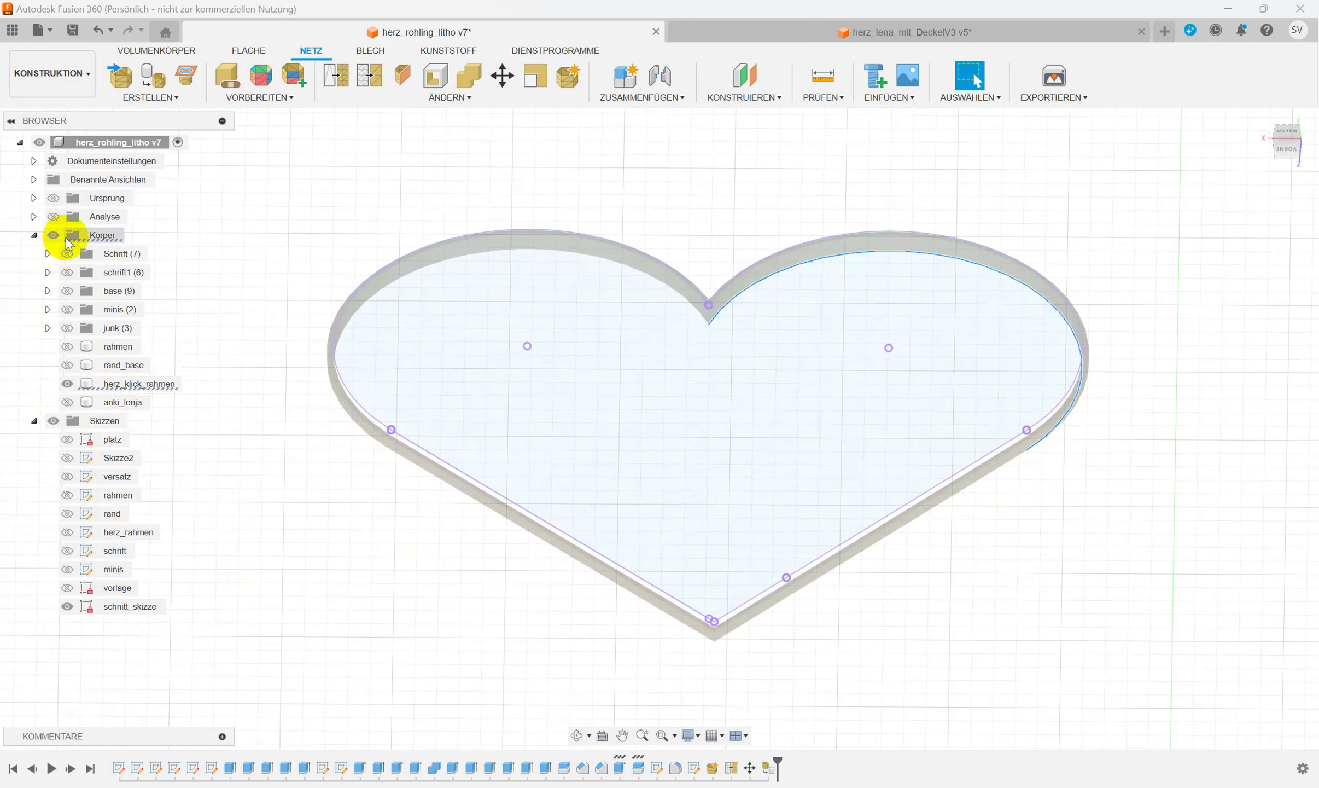
left_click(70, 386)
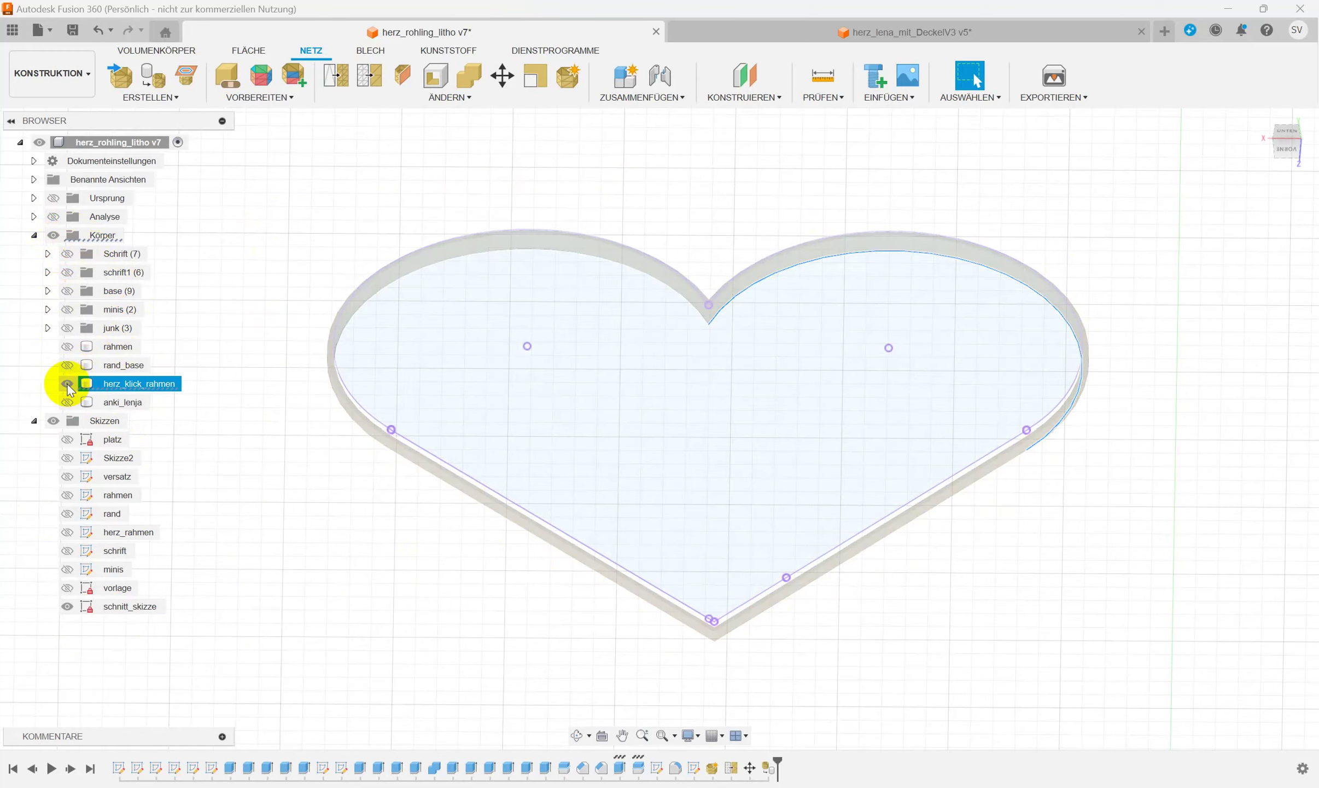
left_click(67, 384)
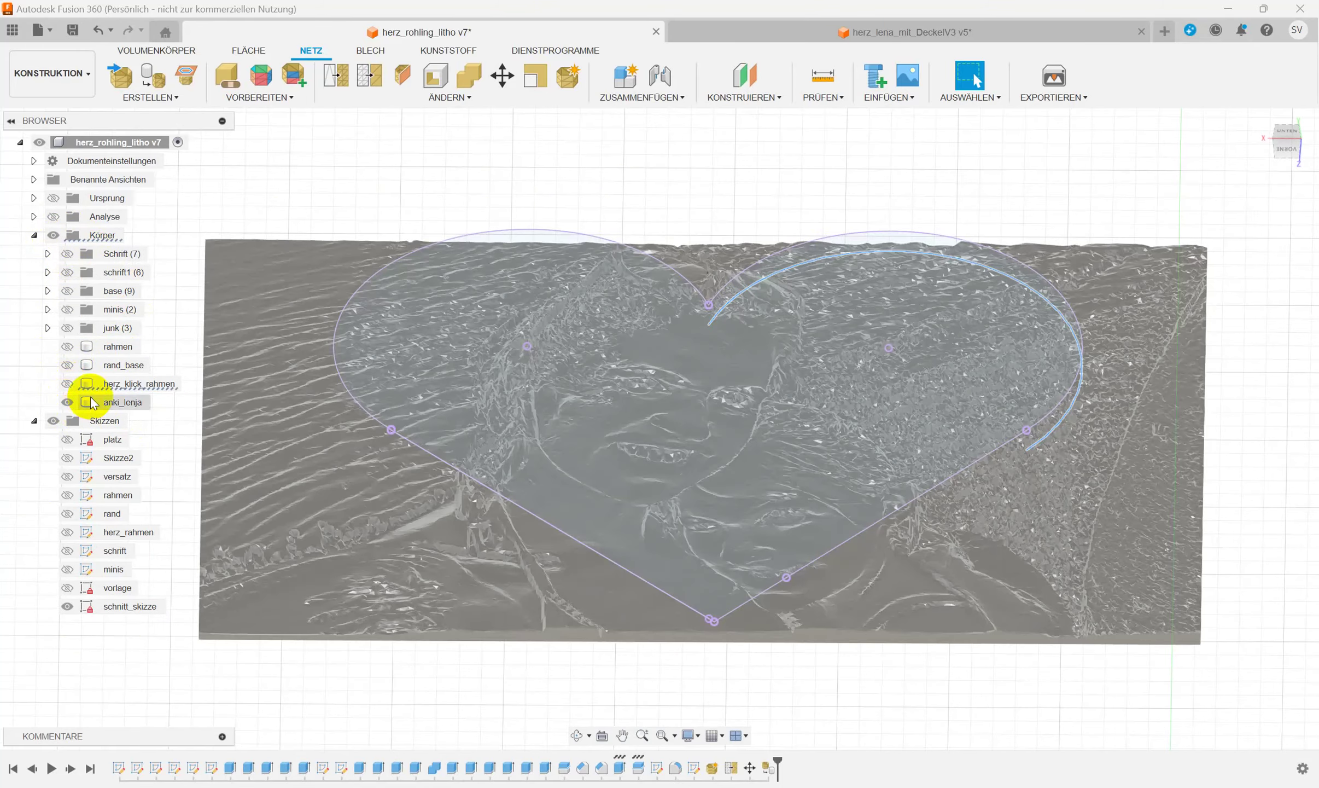
View the anki_lenja lithophane from below and list the VOLUMENKÖRPER ÄNDERN commands.
left_click(91, 399)
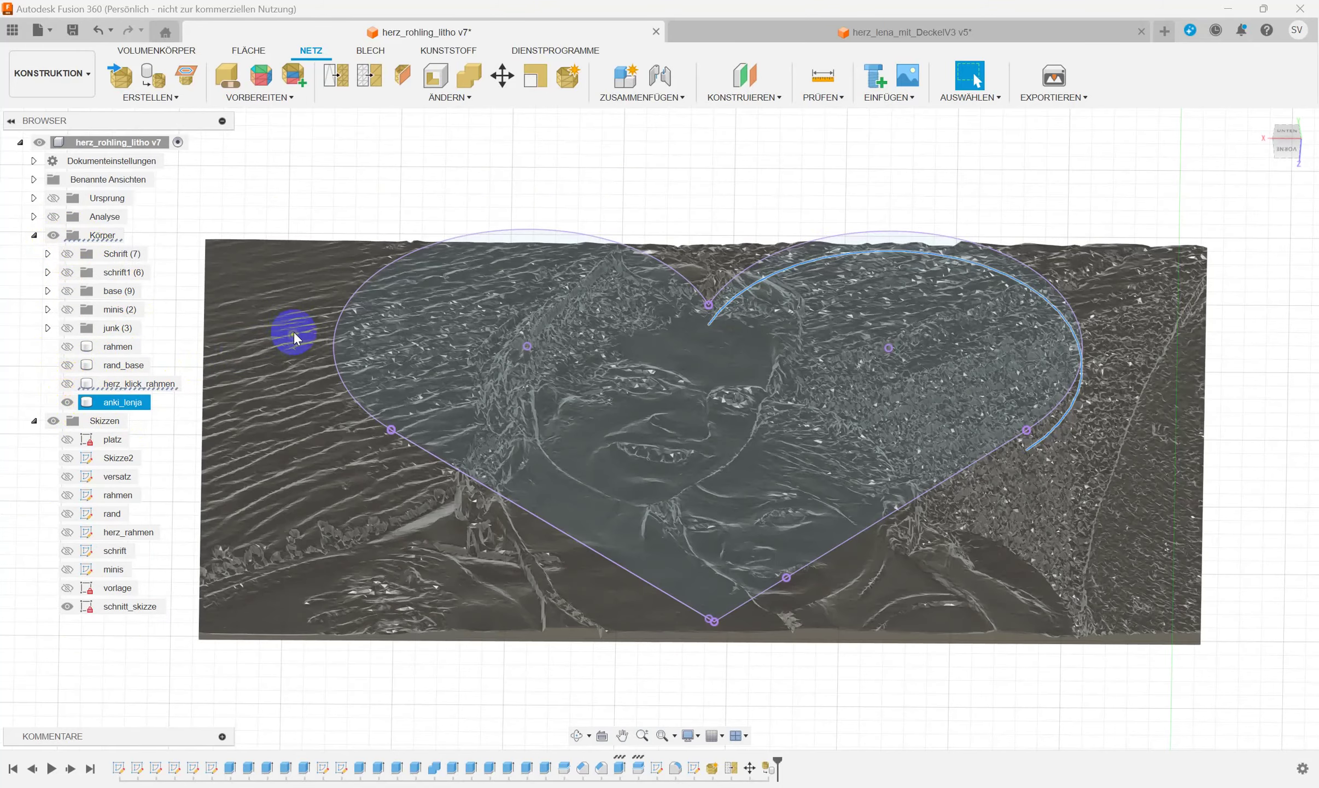
middle_click_drag(294, 332, 279, 271, "shift")
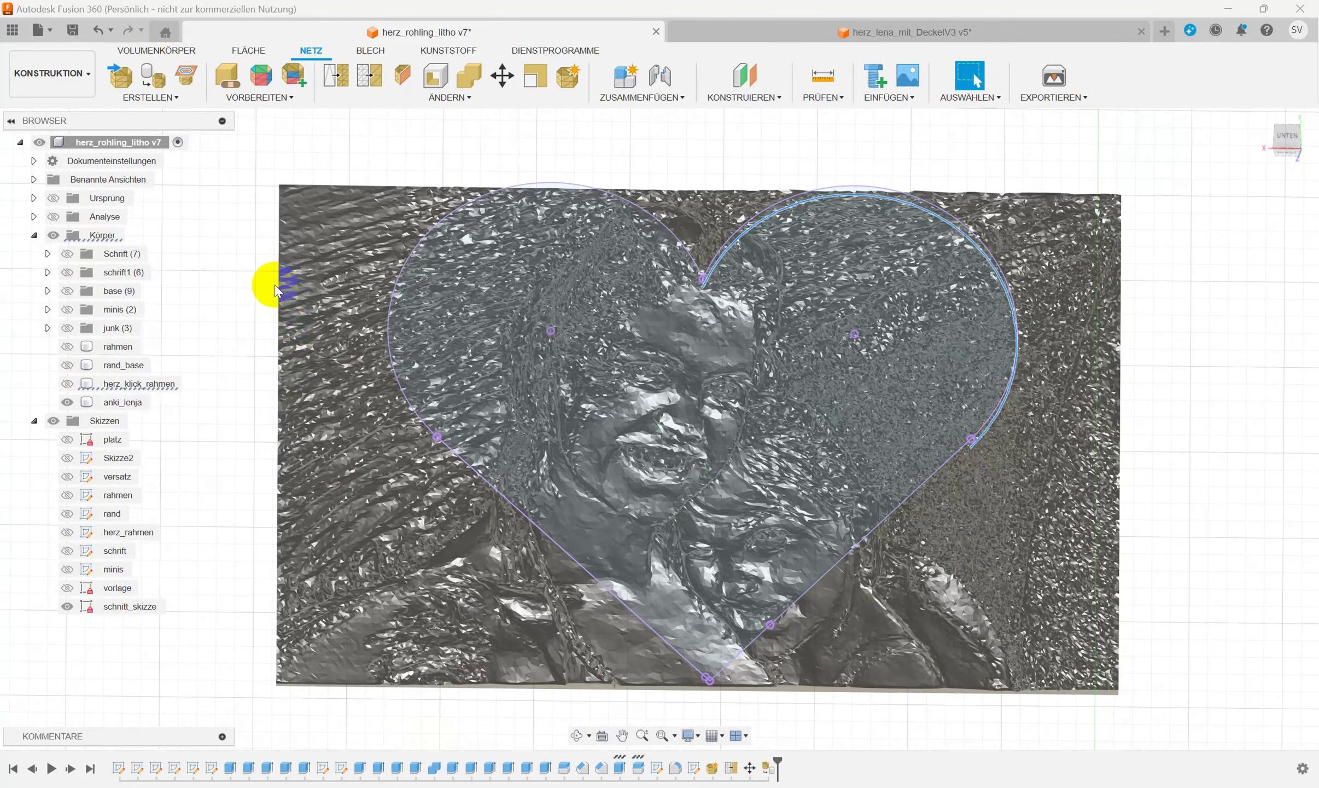
left_click(312, 148)
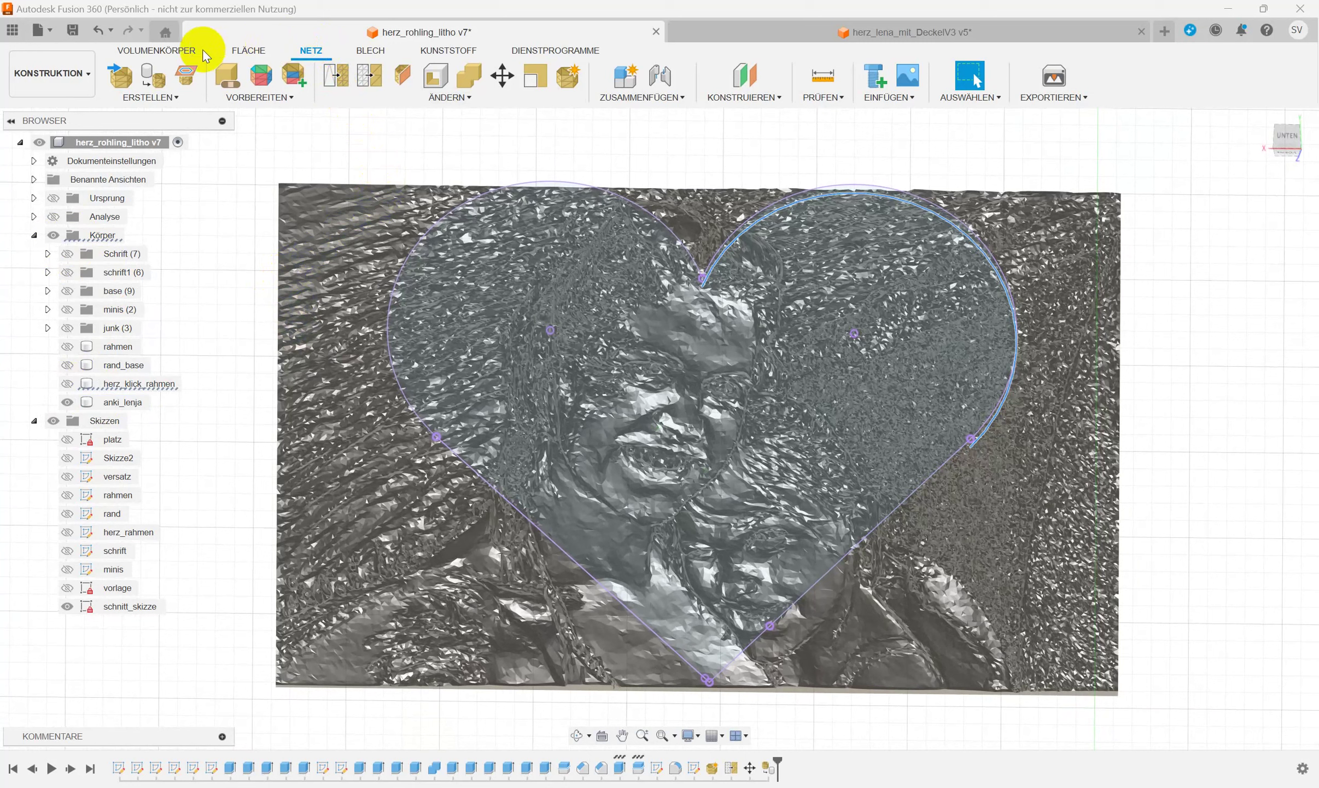
left_click(172, 51)
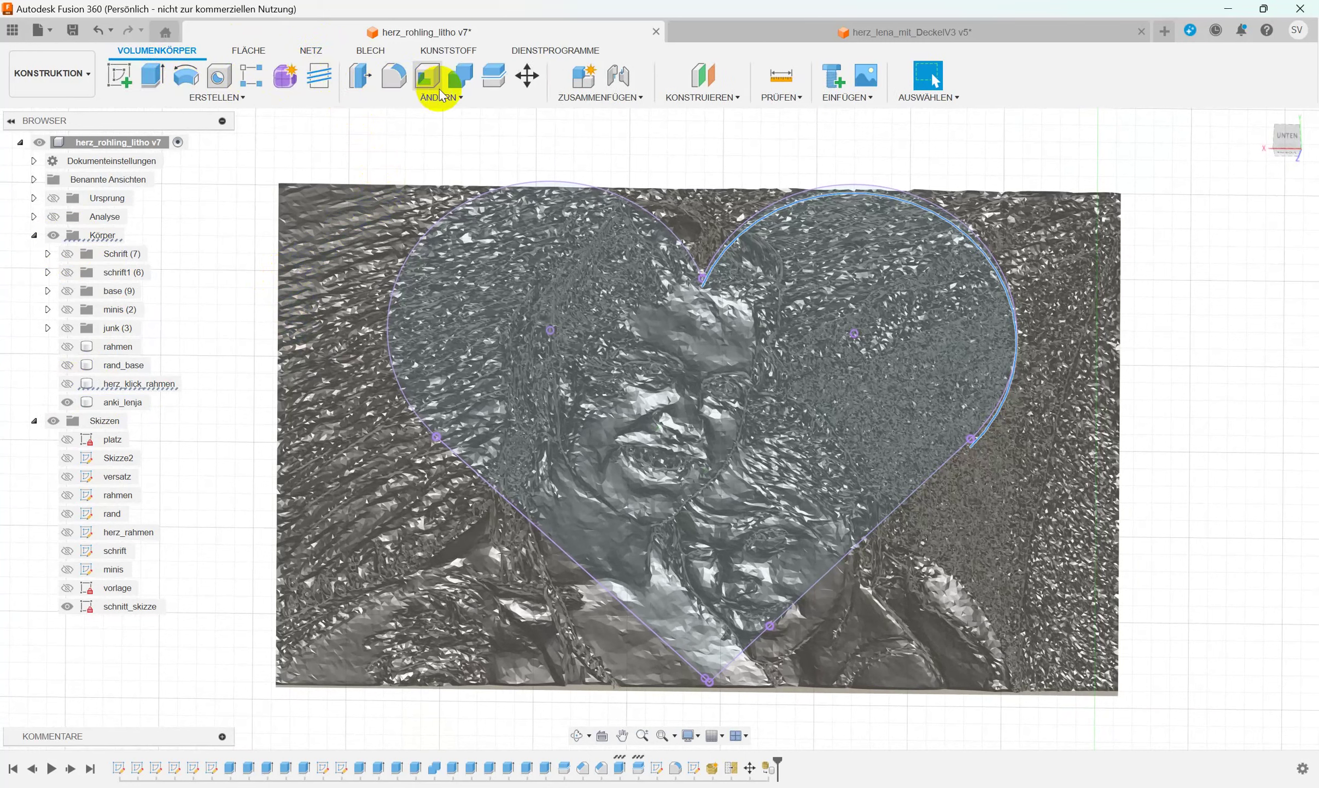
left_click(458, 97)
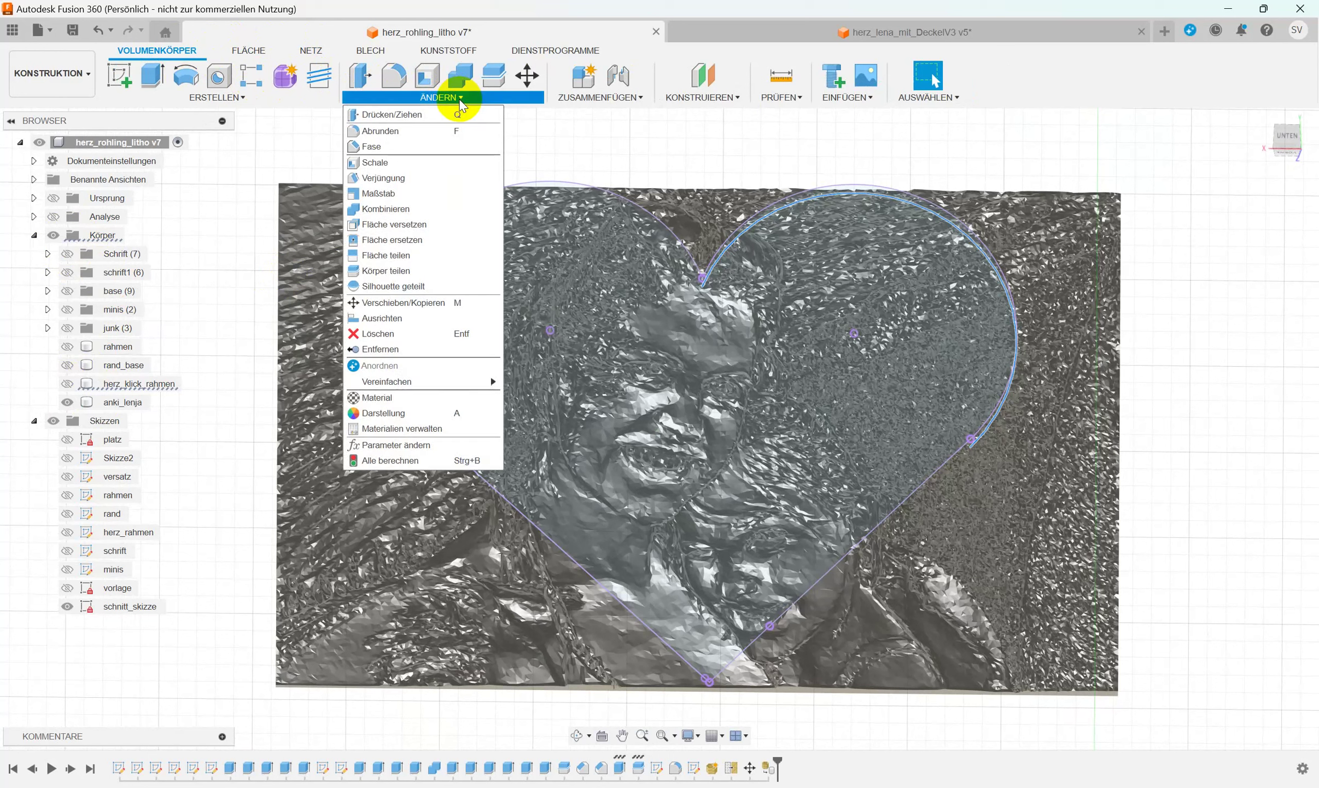
left_click(646, 549)
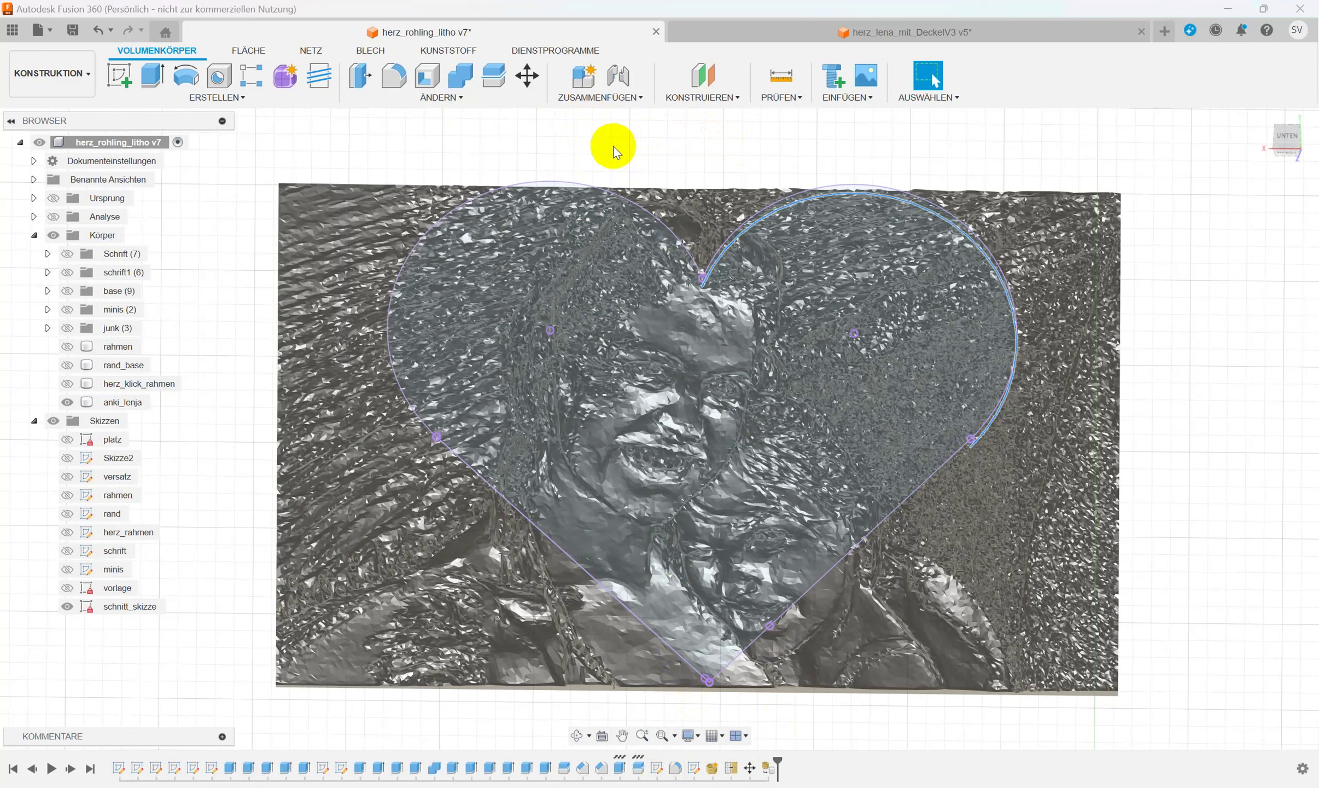
left_click(450, 99)
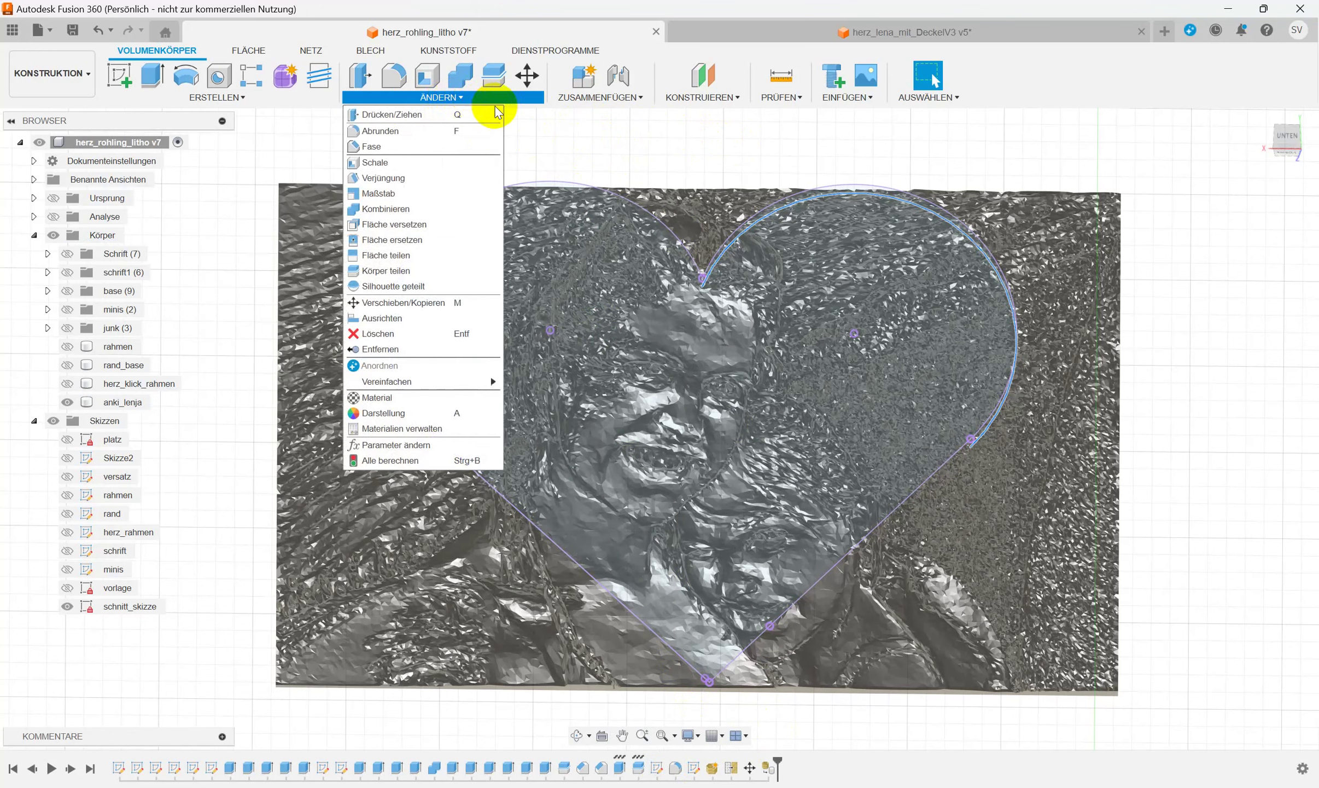
Start Split Body with the anki_lenja relief as the body to split.
left_click(408, 270)
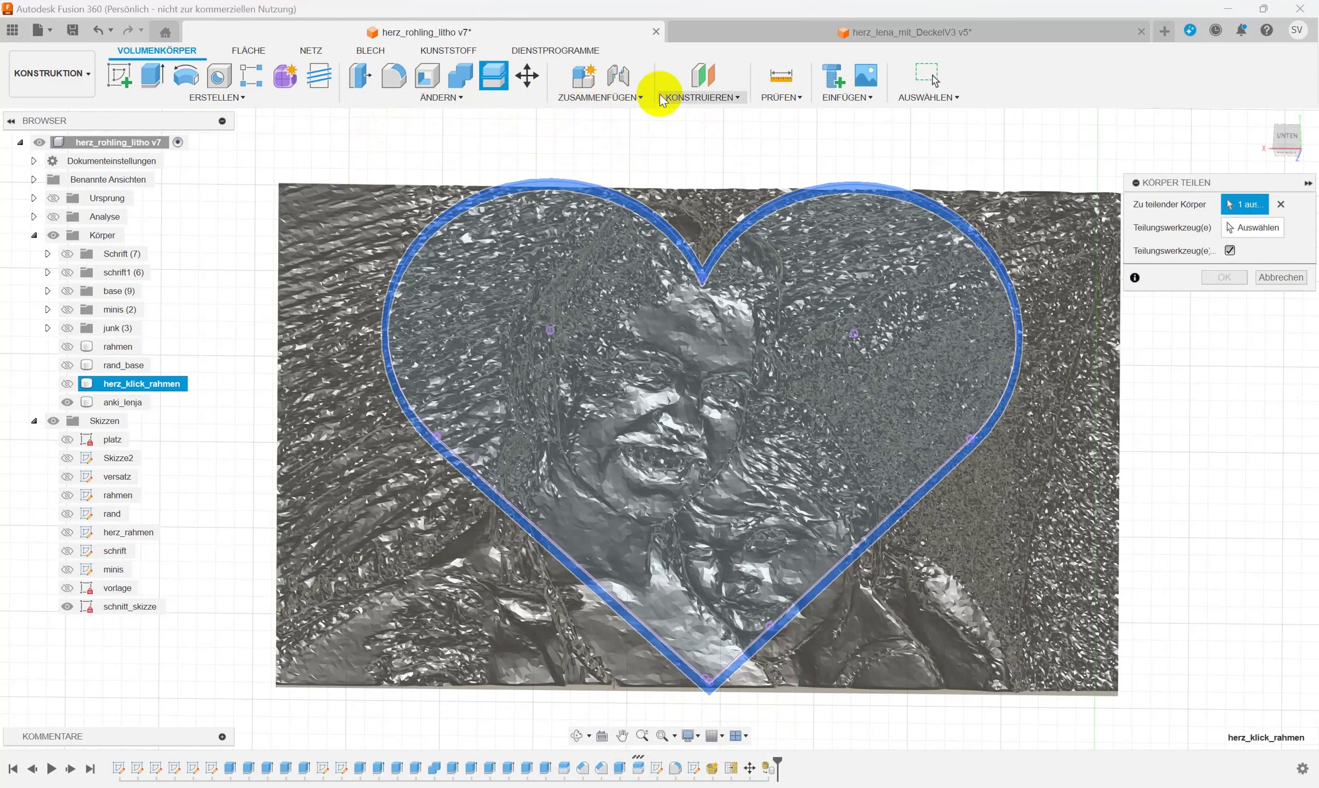
left_click(1279, 204)
left_click(1061, 219)
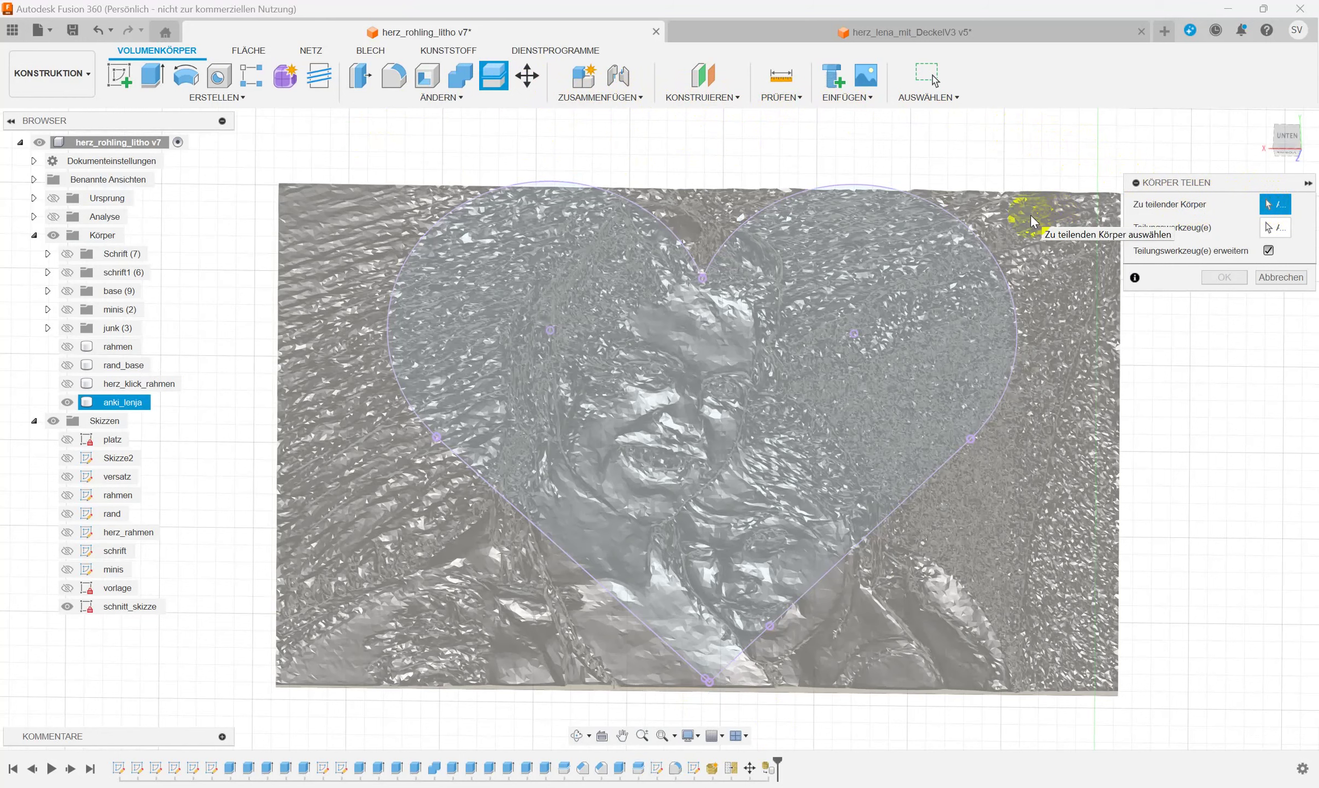
left_click(1033, 220)
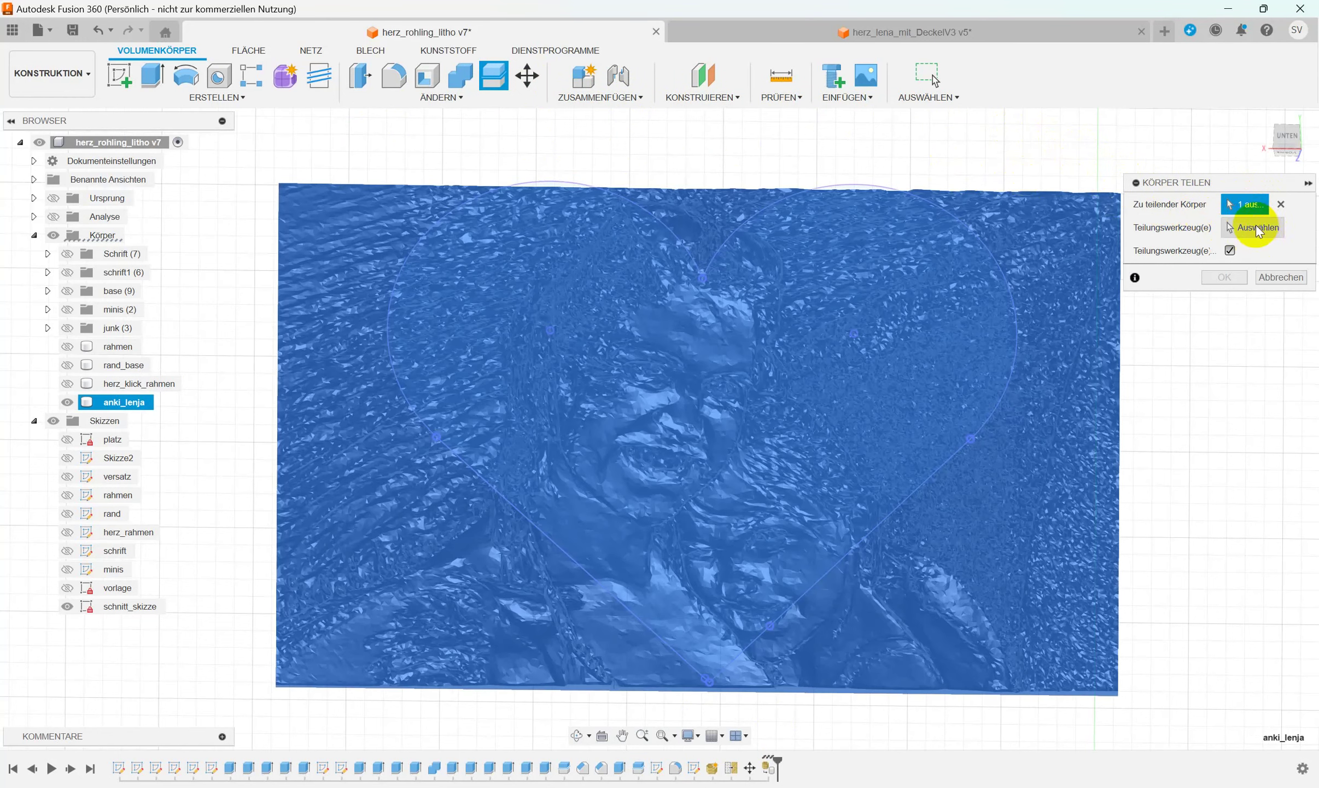
Pick two schnitt_skizze heart lines as splitting tools, which triggers an error.
left_click(1255, 227)
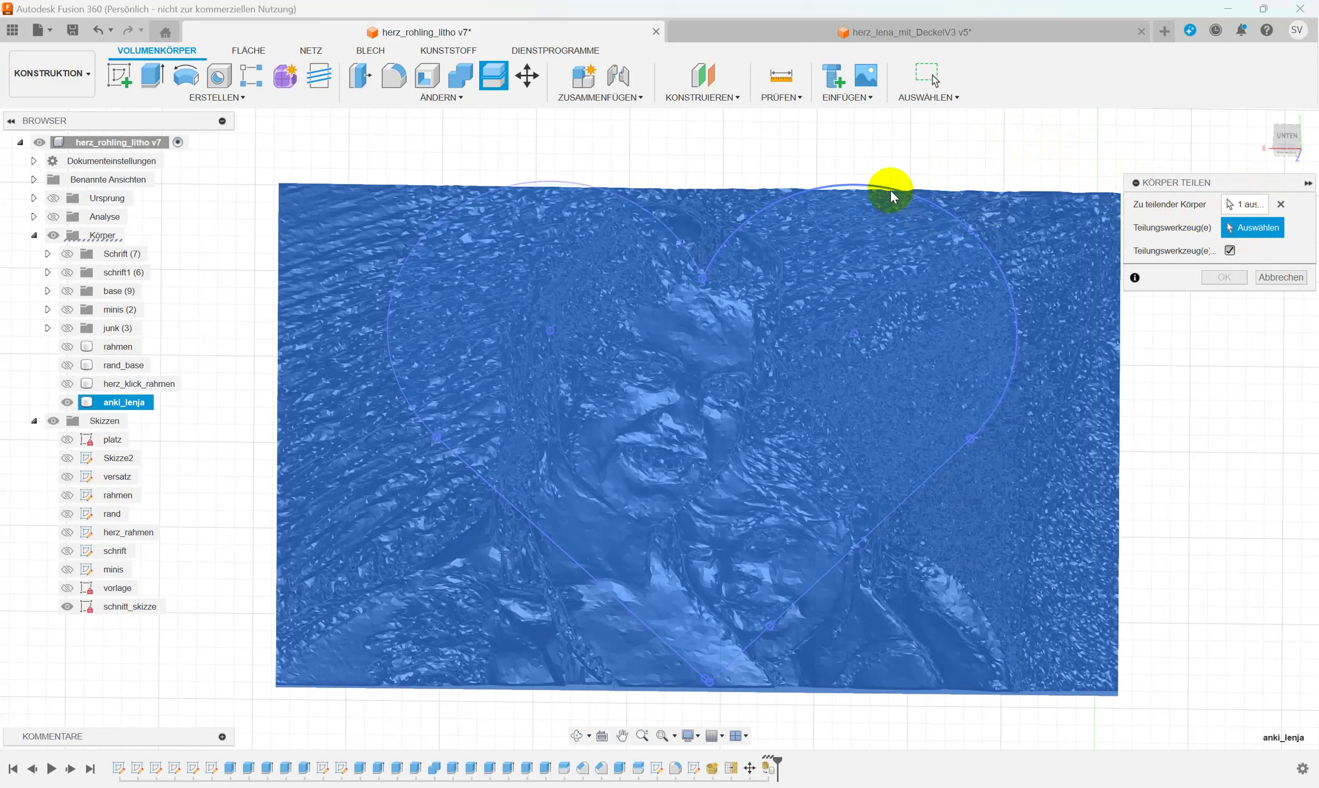
left_click(885, 187)
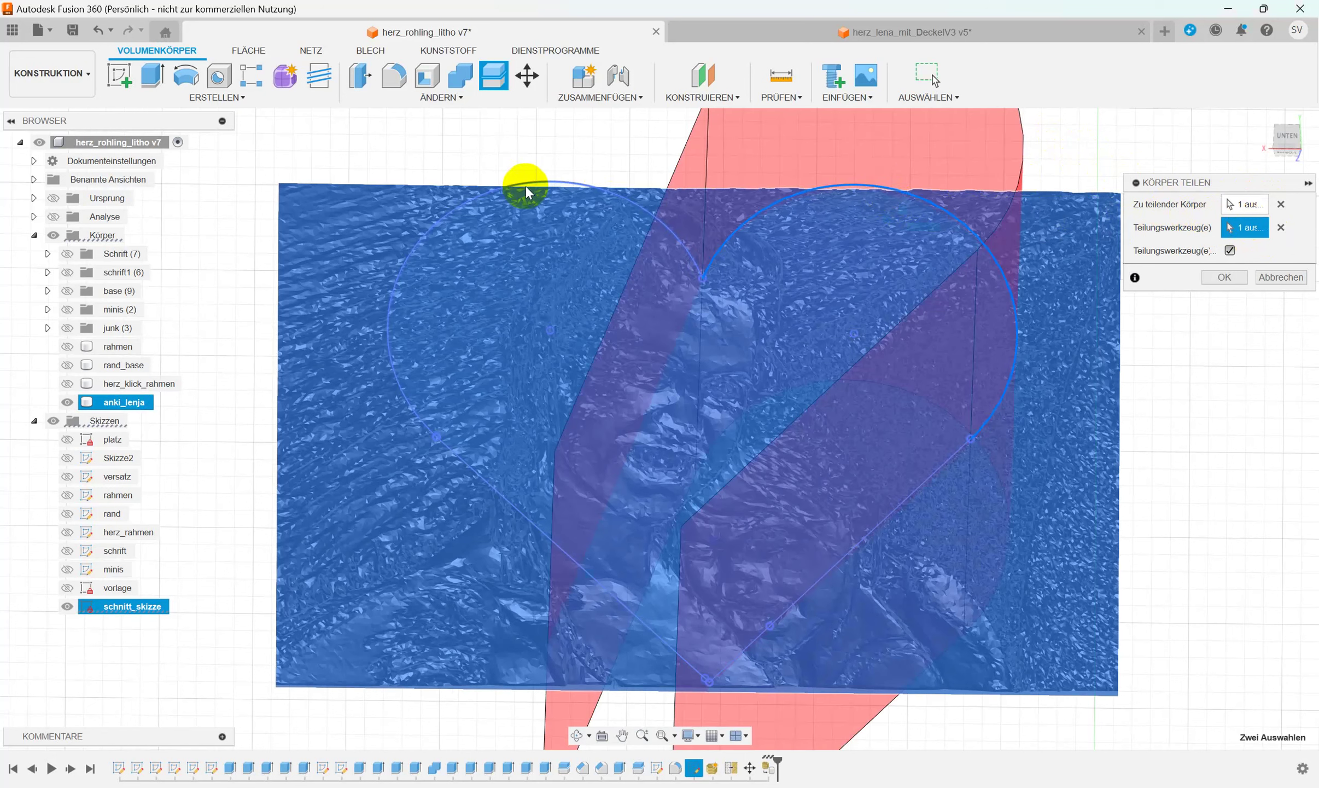
left_click(547, 182)
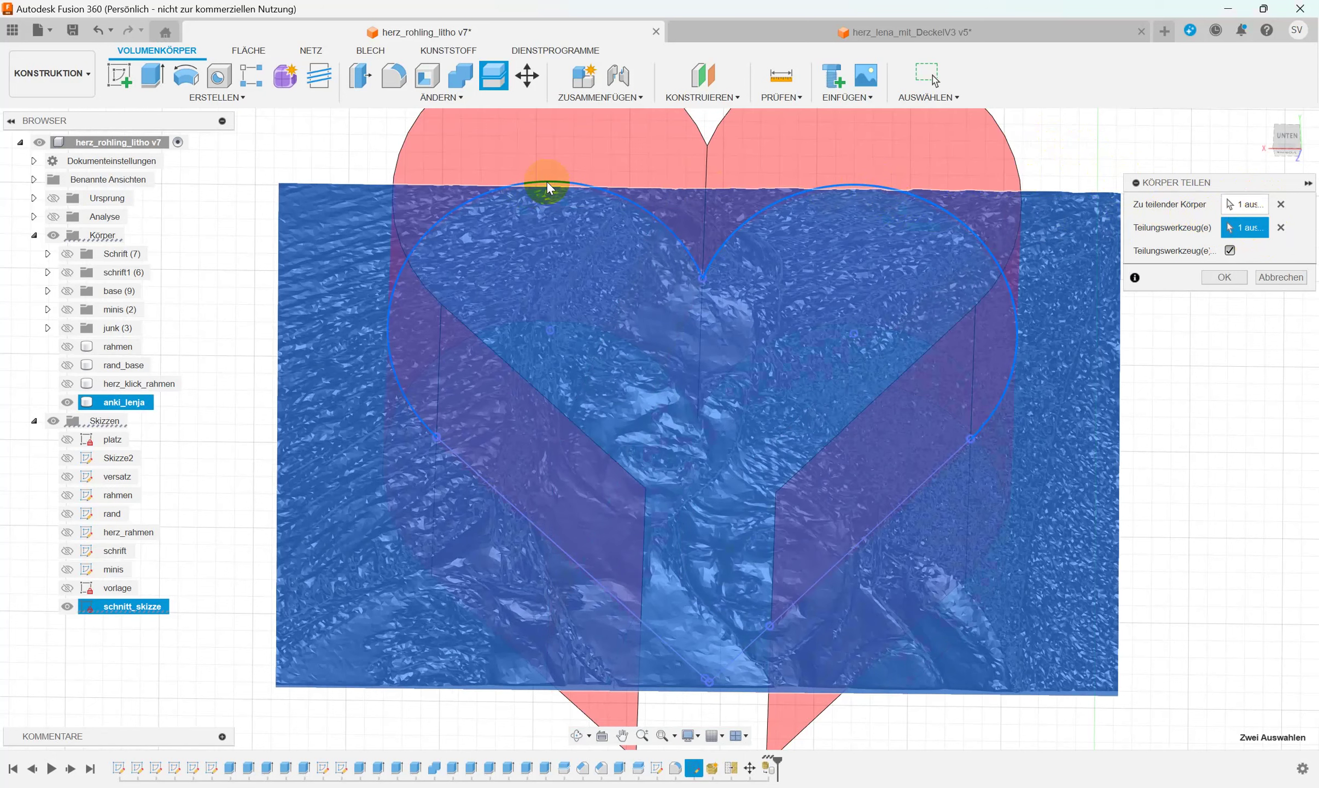
middle_click_drag(683, 660, 664, 653, "shift")
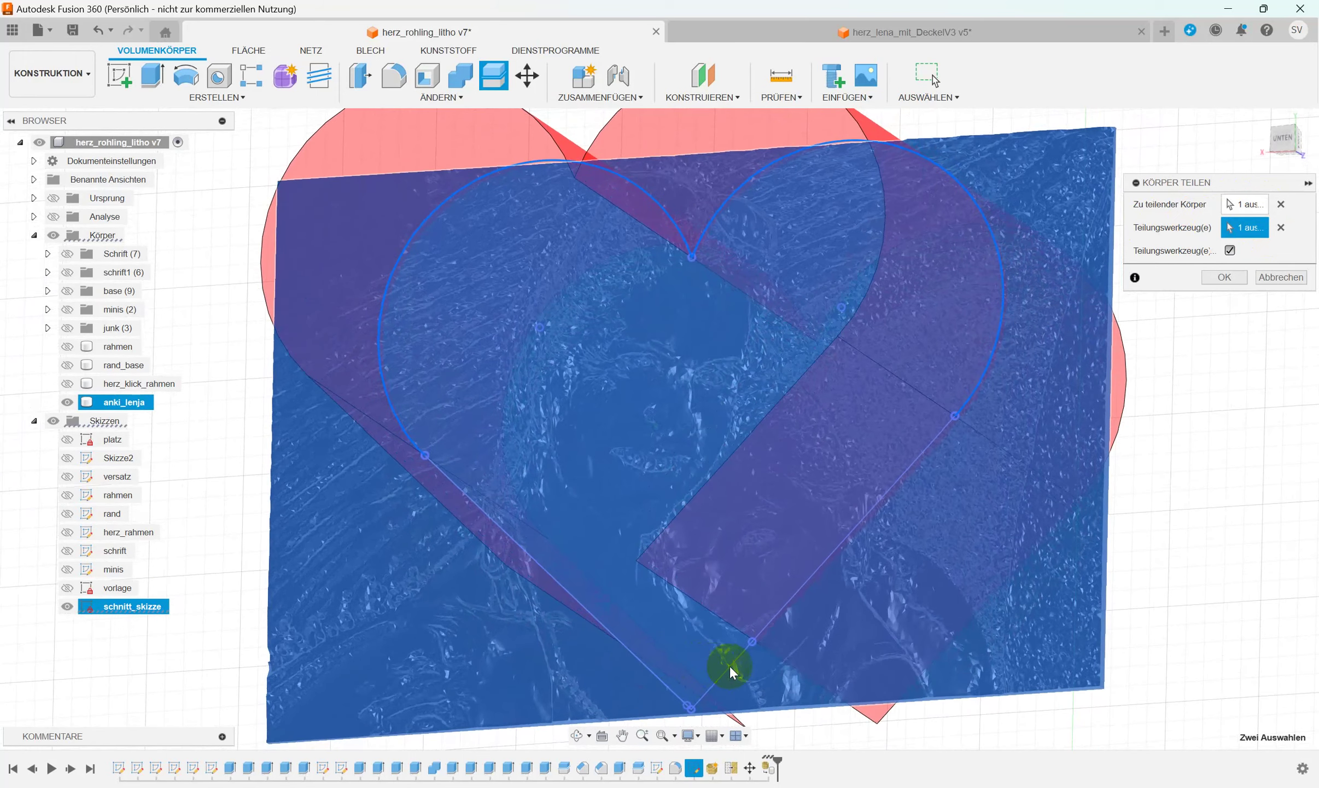
left_click(729, 664)
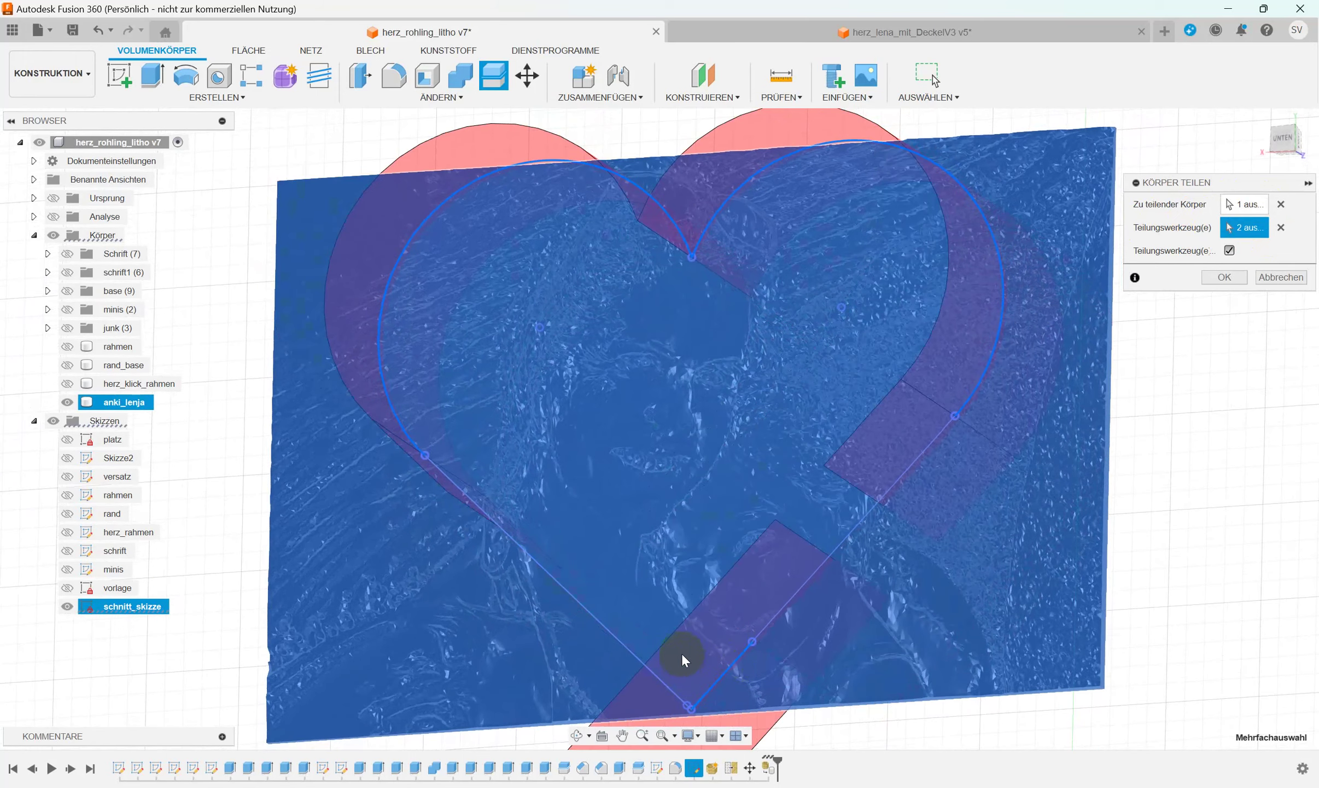
left_click(851, 538)
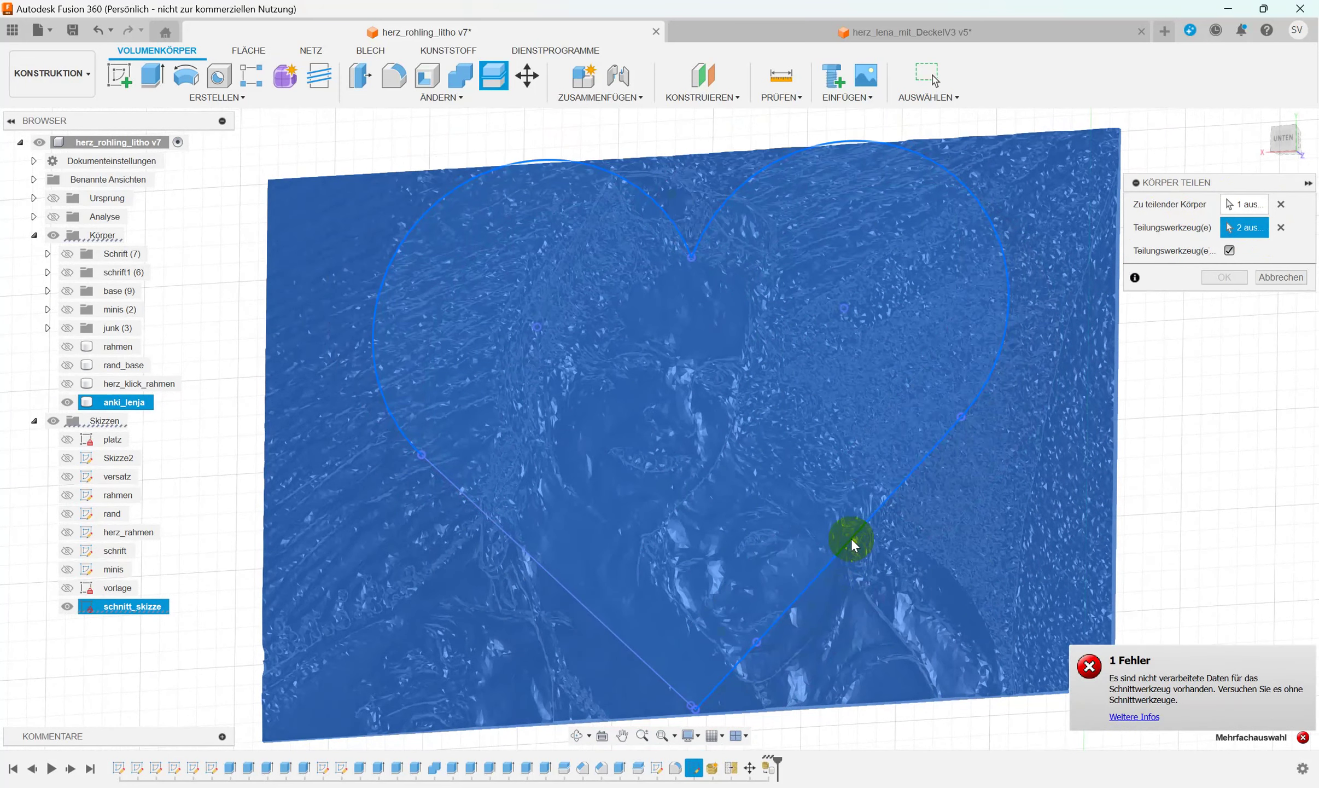
mouse_move(851, 538)
middle_mouse_down("shift")
mouse_move(639, 486)
mouse_move(613, 512)
middle_mouse_up("shift")
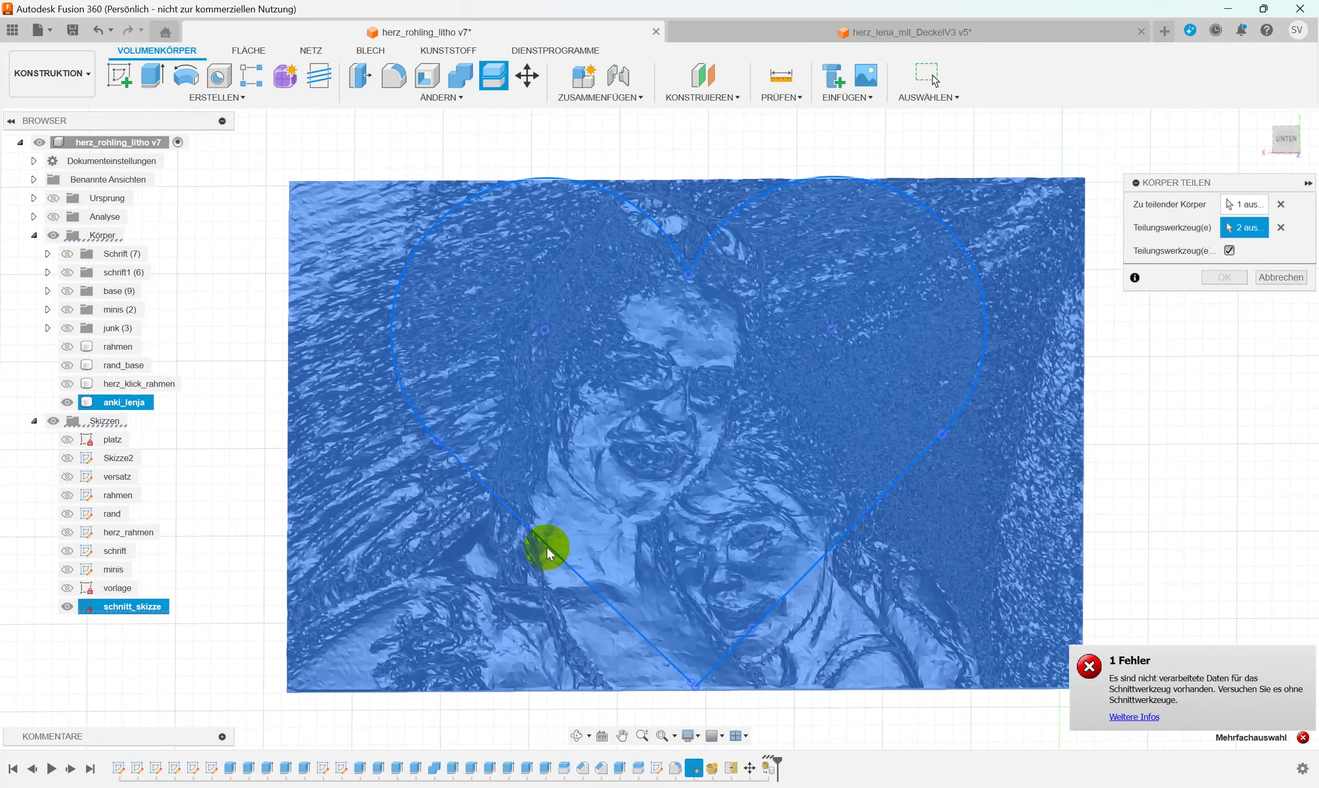
Clear the splitting tools and reselect the heart arcs as one full-heart tool.
left_click(1281, 227)
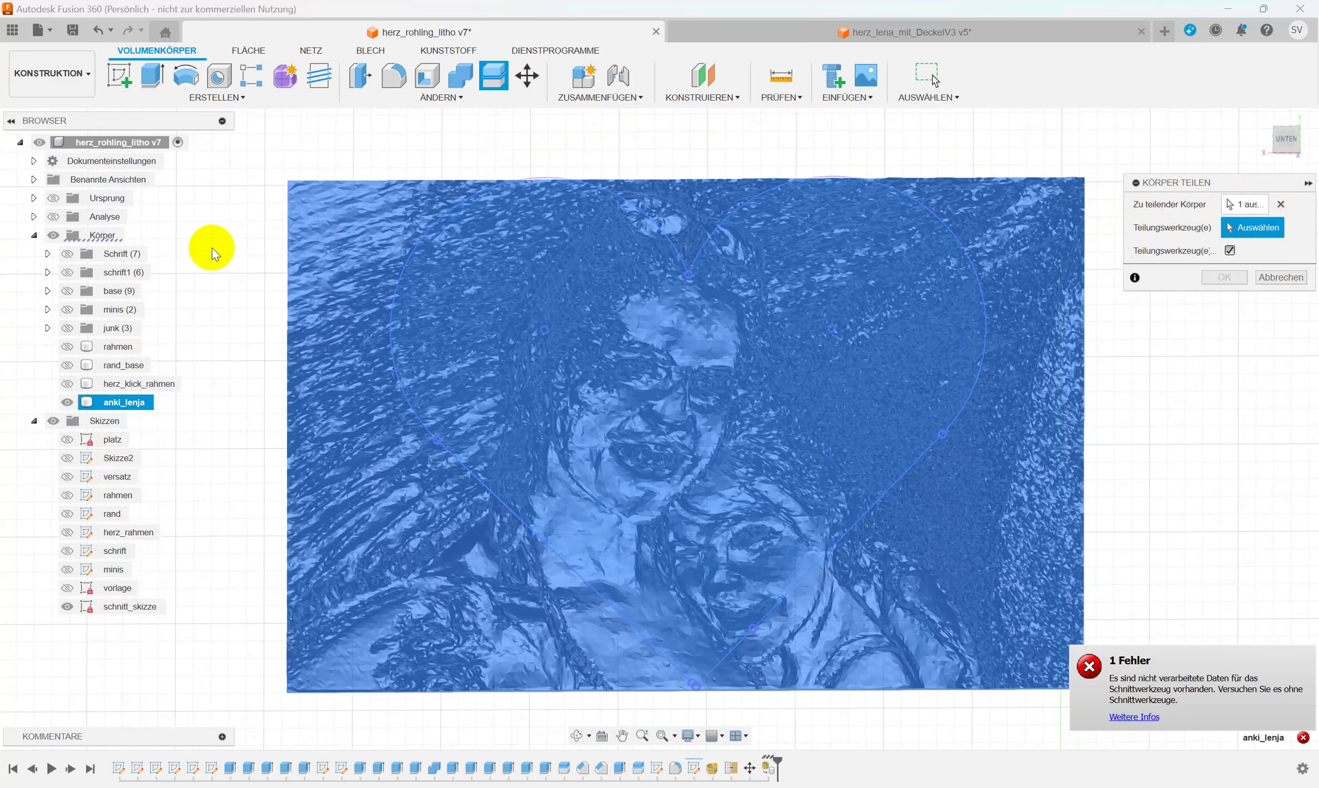
middle_click_drag(213, 244, 495, 274, "shift")
left_click(549, 172)
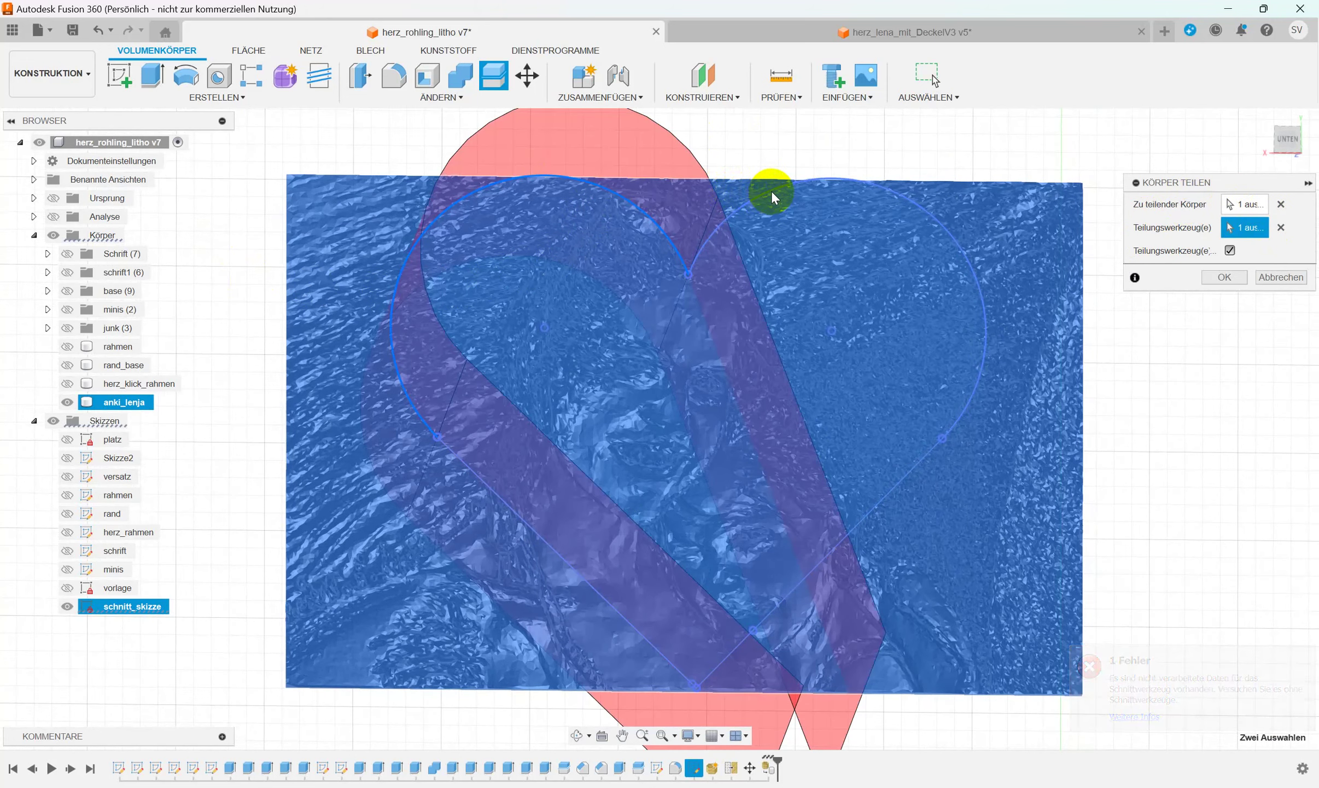
left_click(831, 180)
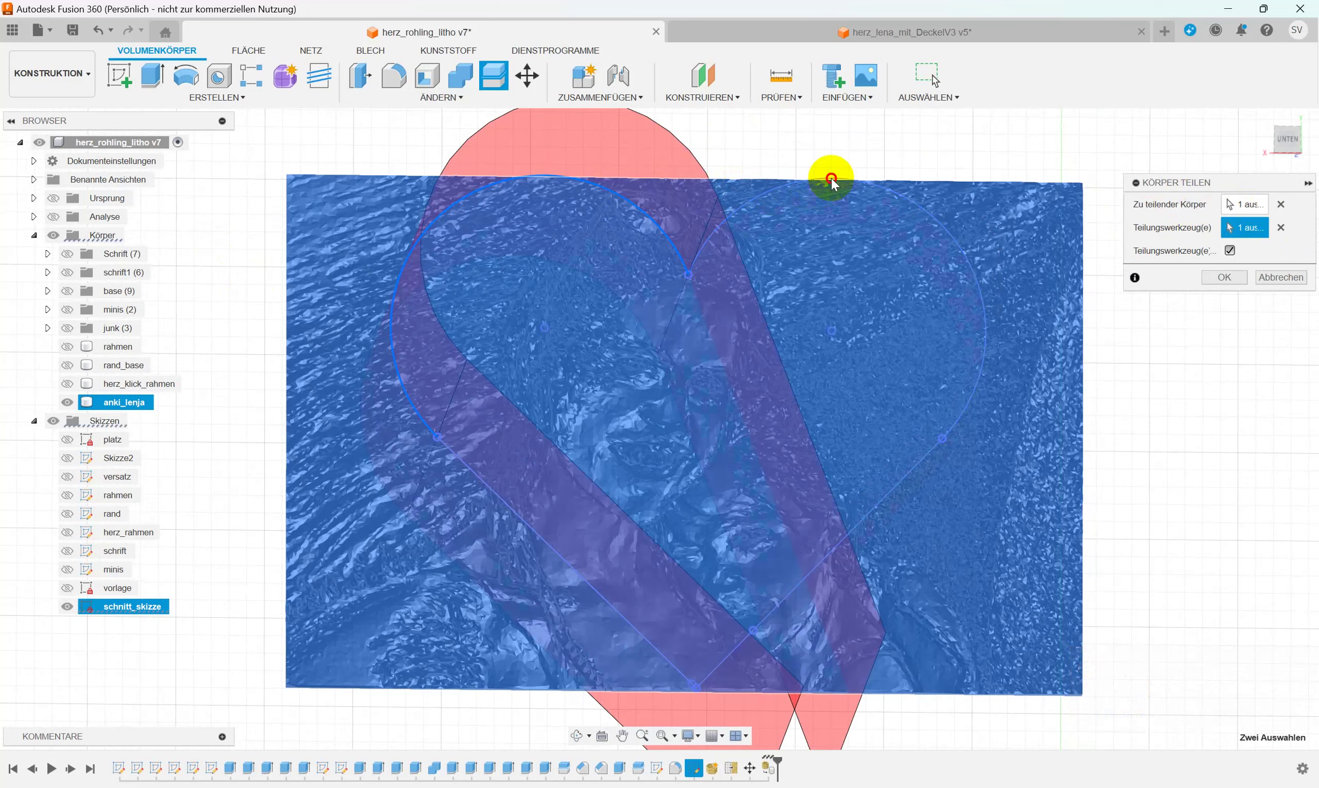
left_click(832, 182)
left_click(832, 180)
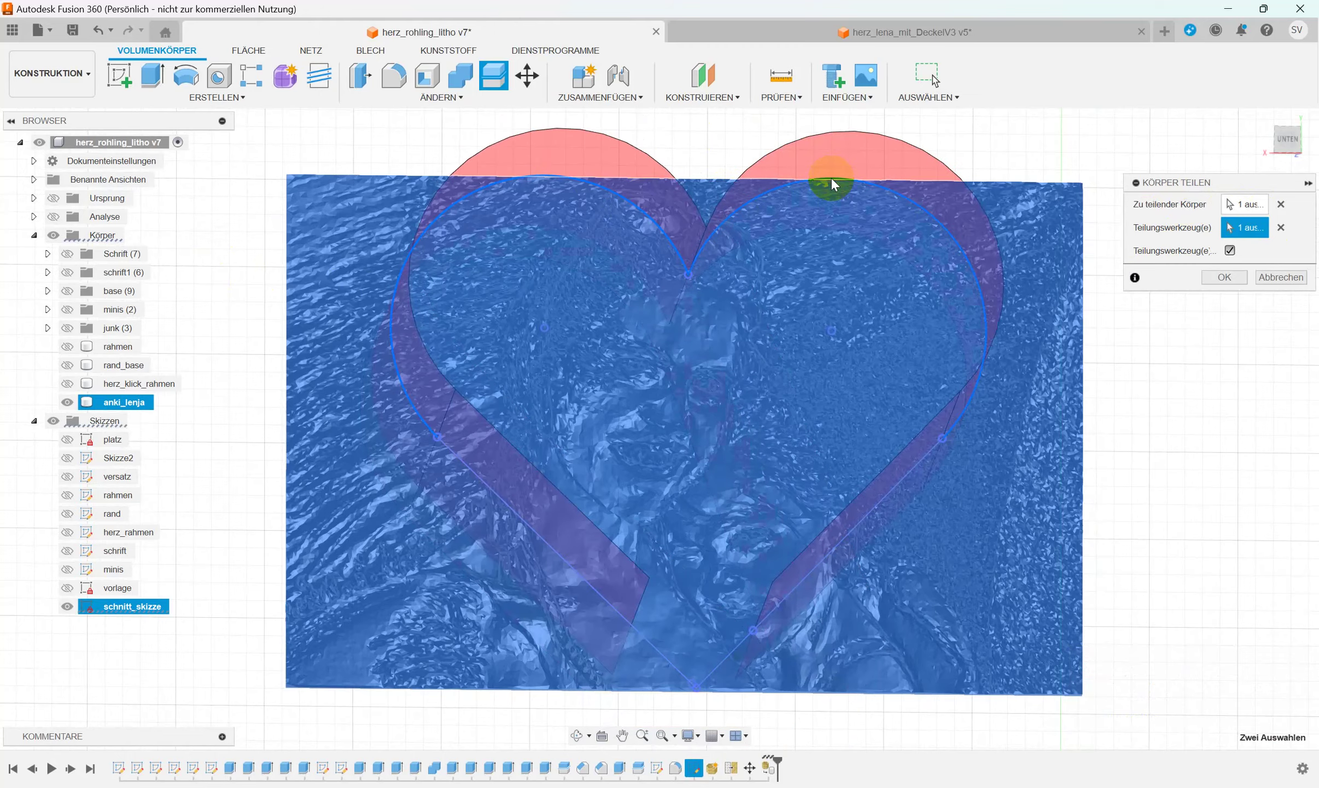
Tilt and zoom the view to check the red heart split preview.
middle_click_drag(831, 176, 809, 200, "shift")
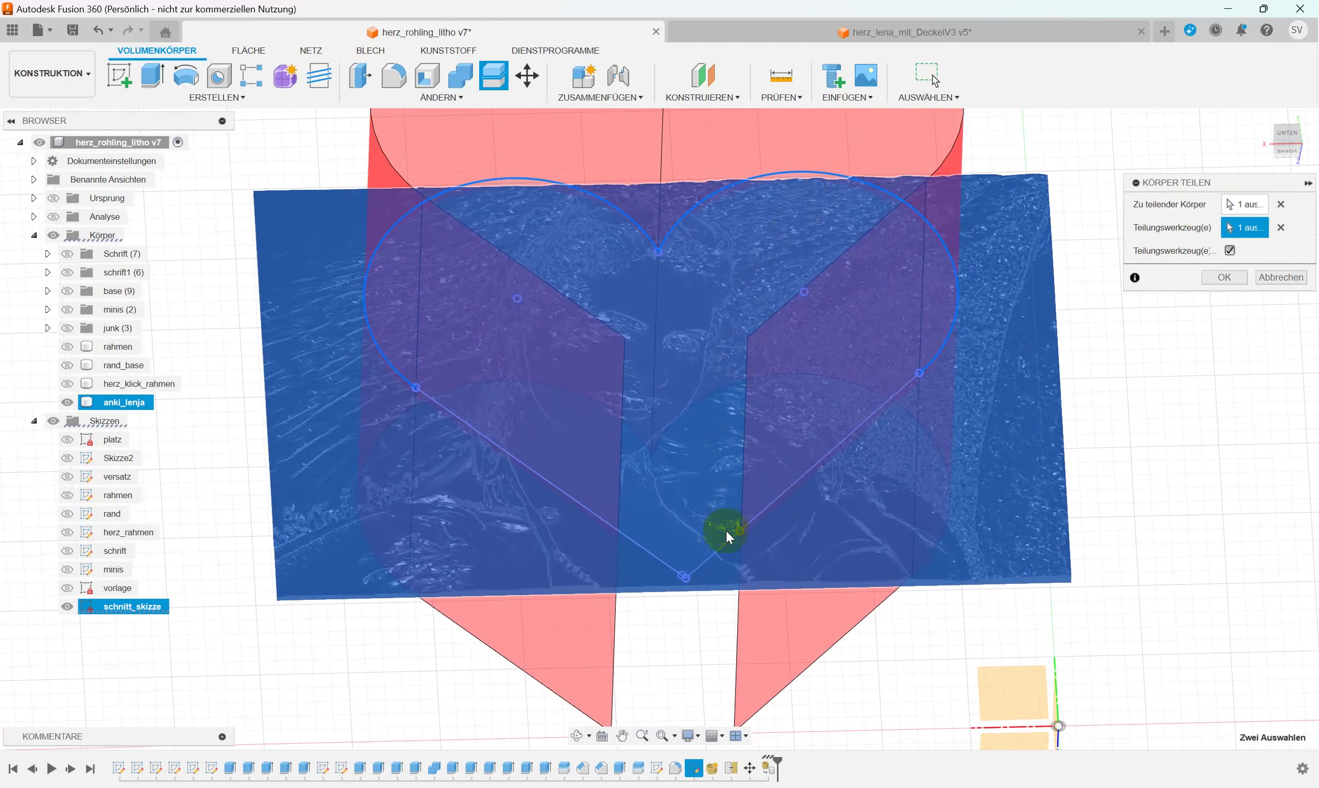
scroll(650, 556, "up", 3)
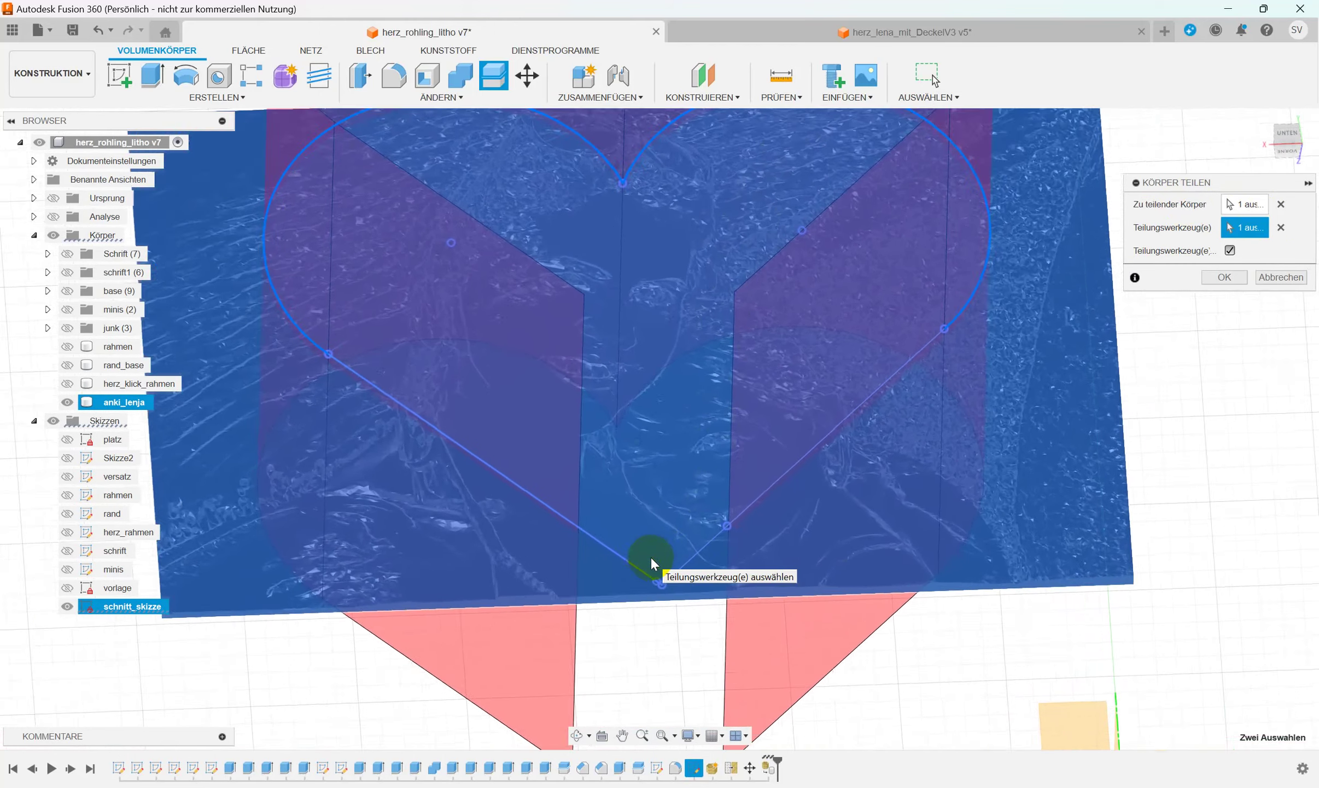
scroll(610, 586, "up", 3)
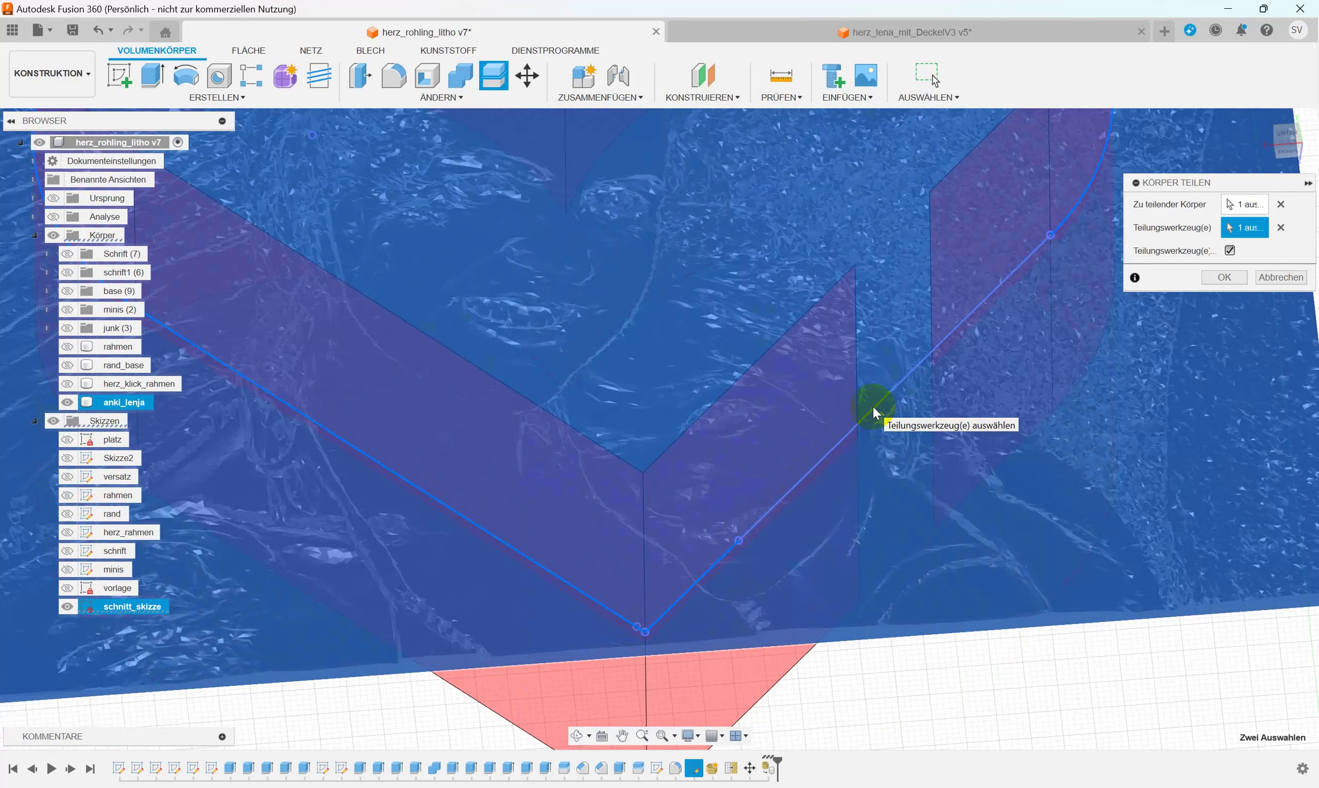
scroll(875, 405, "down", 2)
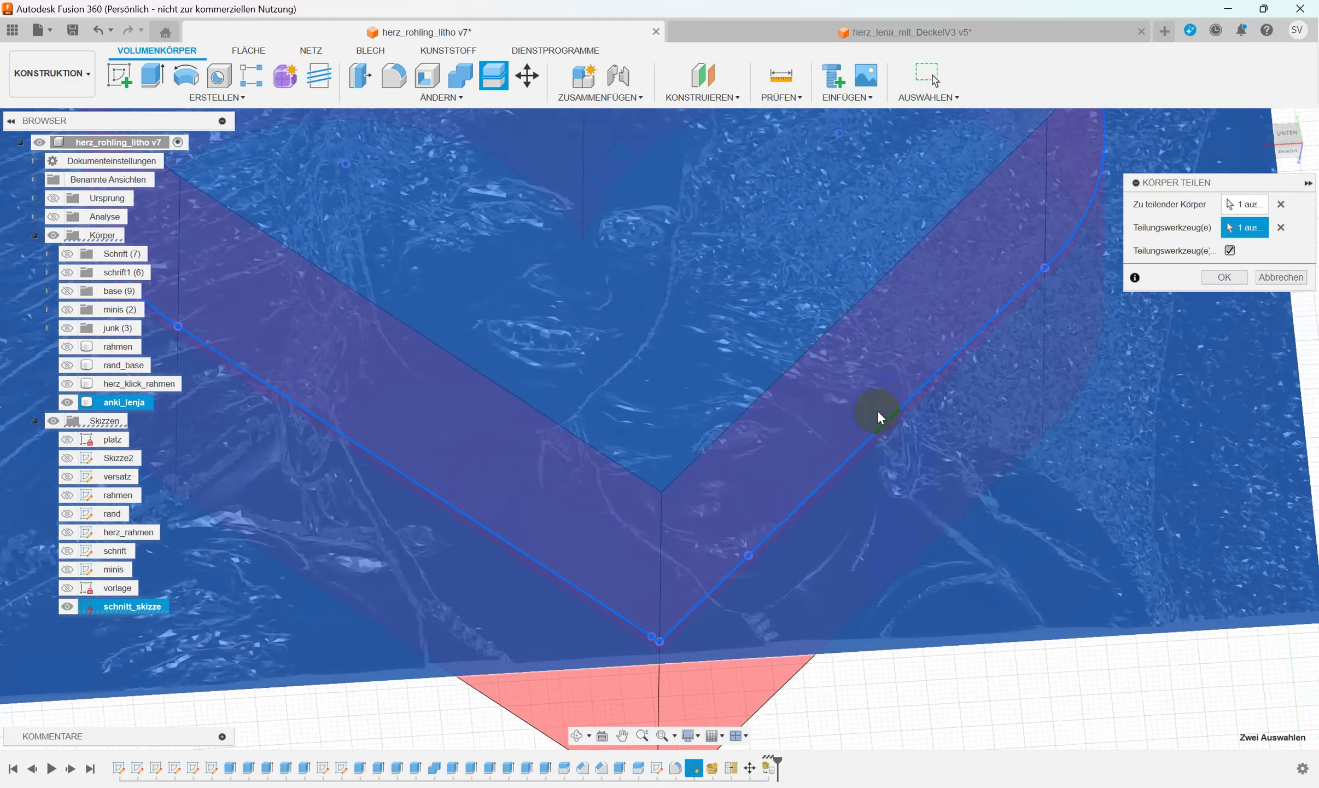
scroll(878, 409, "down", 3)
scroll(879, 409, "down", 2)
scroll(879, 410, "down", 1)
scroll(879, 409, "down", 2)
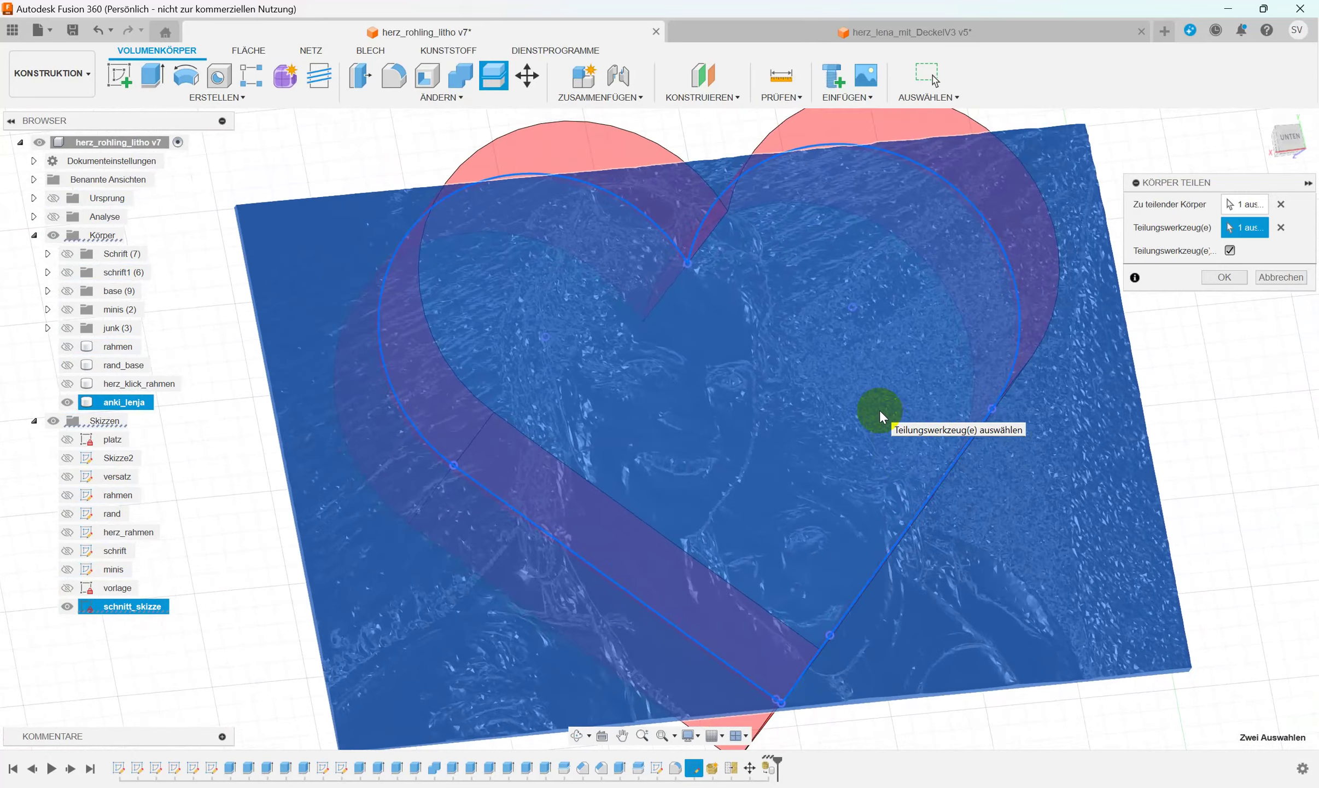
scroll(879, 409, "down", 2)
scroll(879, 409, "down", 1)
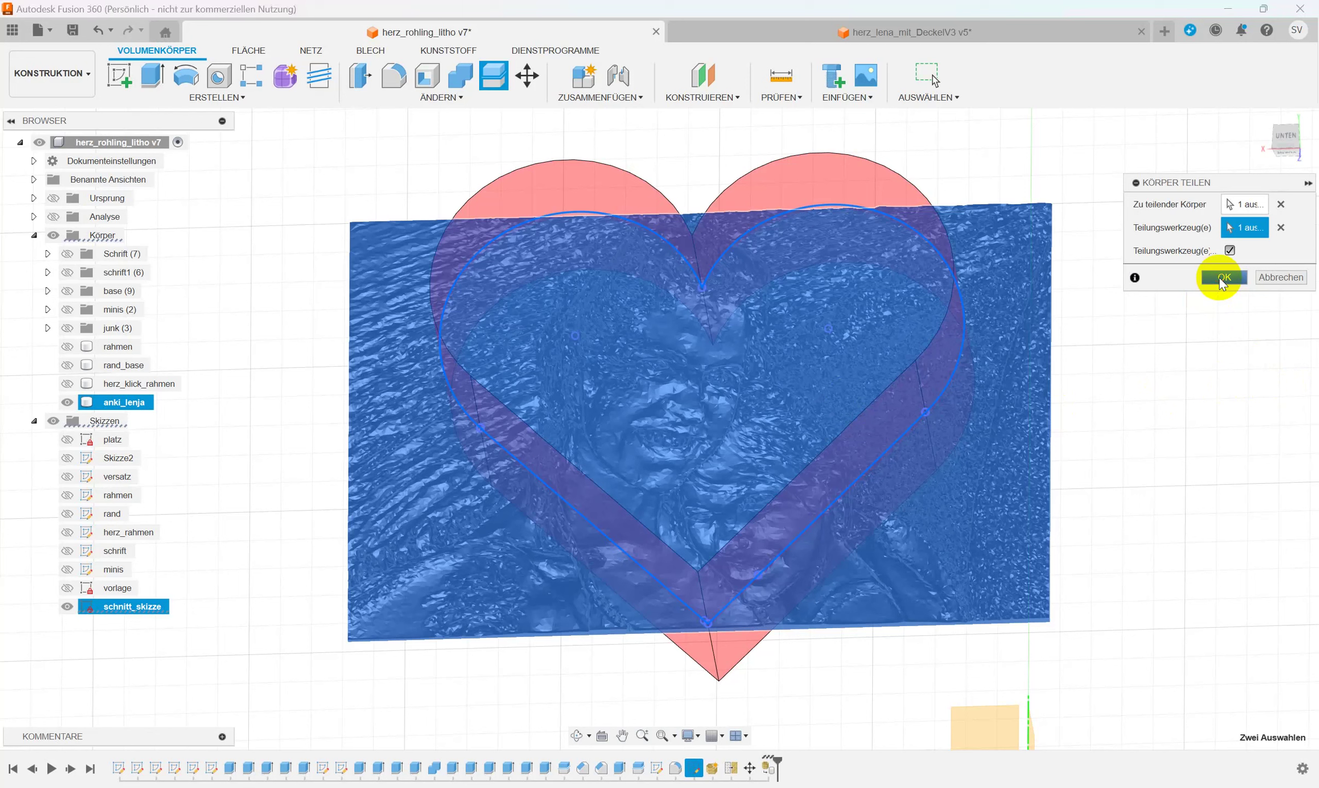
Confirm the Split Body, cutting anki_lenja along the heart outline into anki_lenja and anki_lenja (1).
left_click(1222, 279)
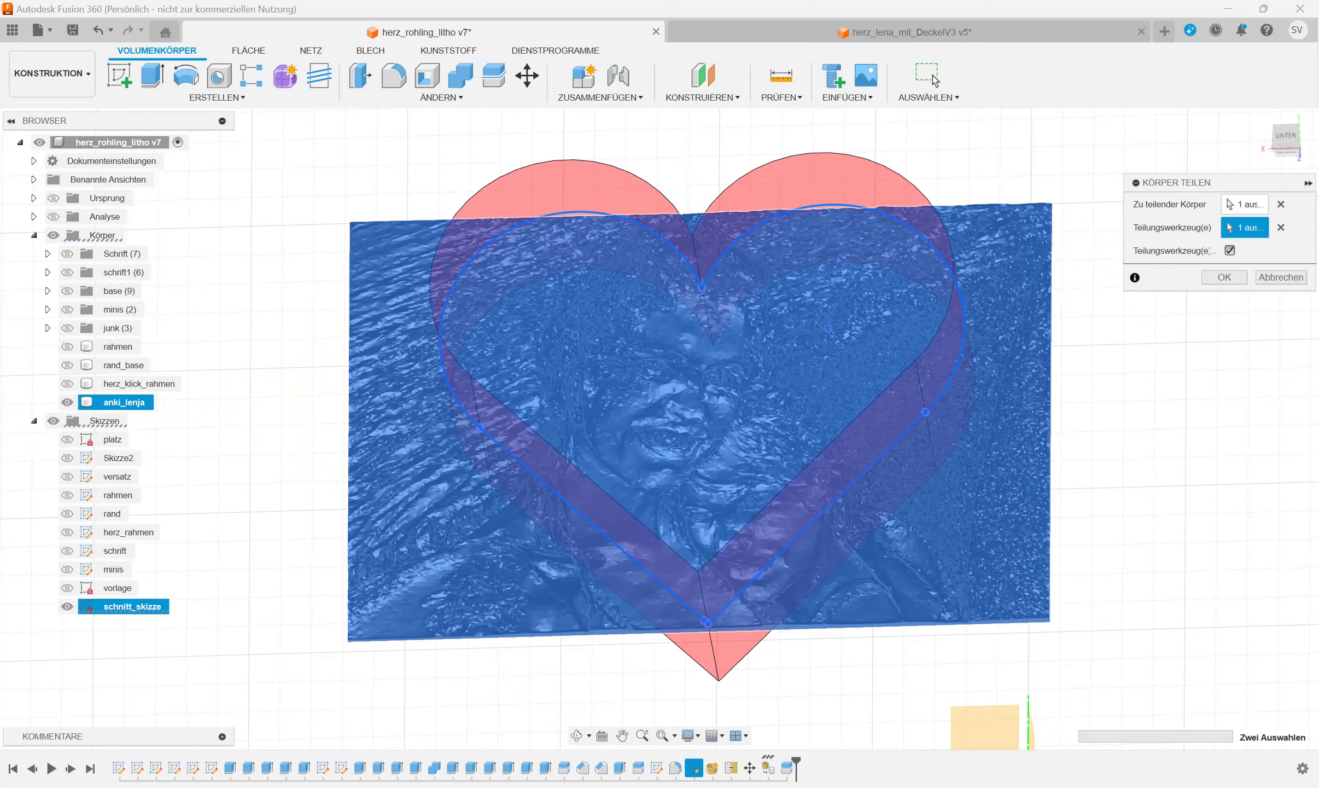
key("Return")
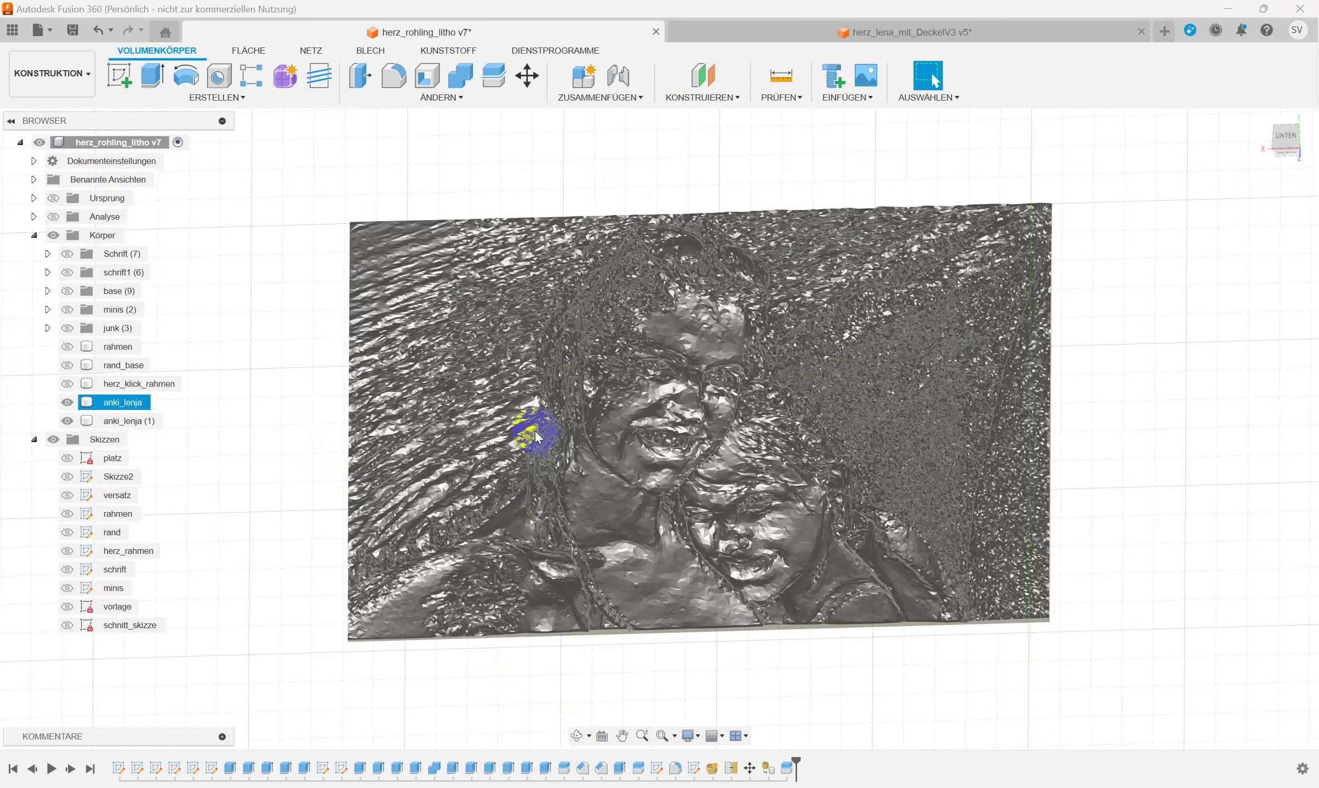
left_click(66, 423)
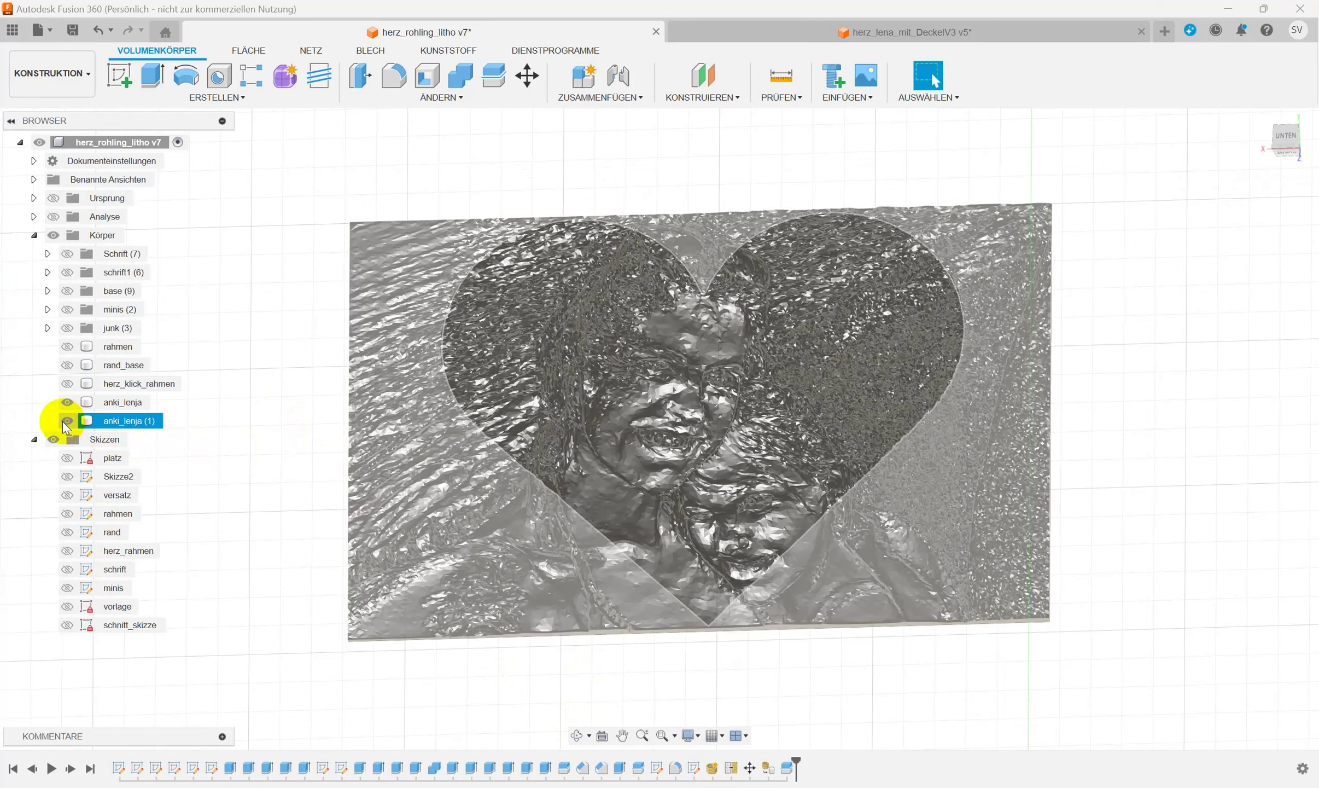
left_click(66, 420)
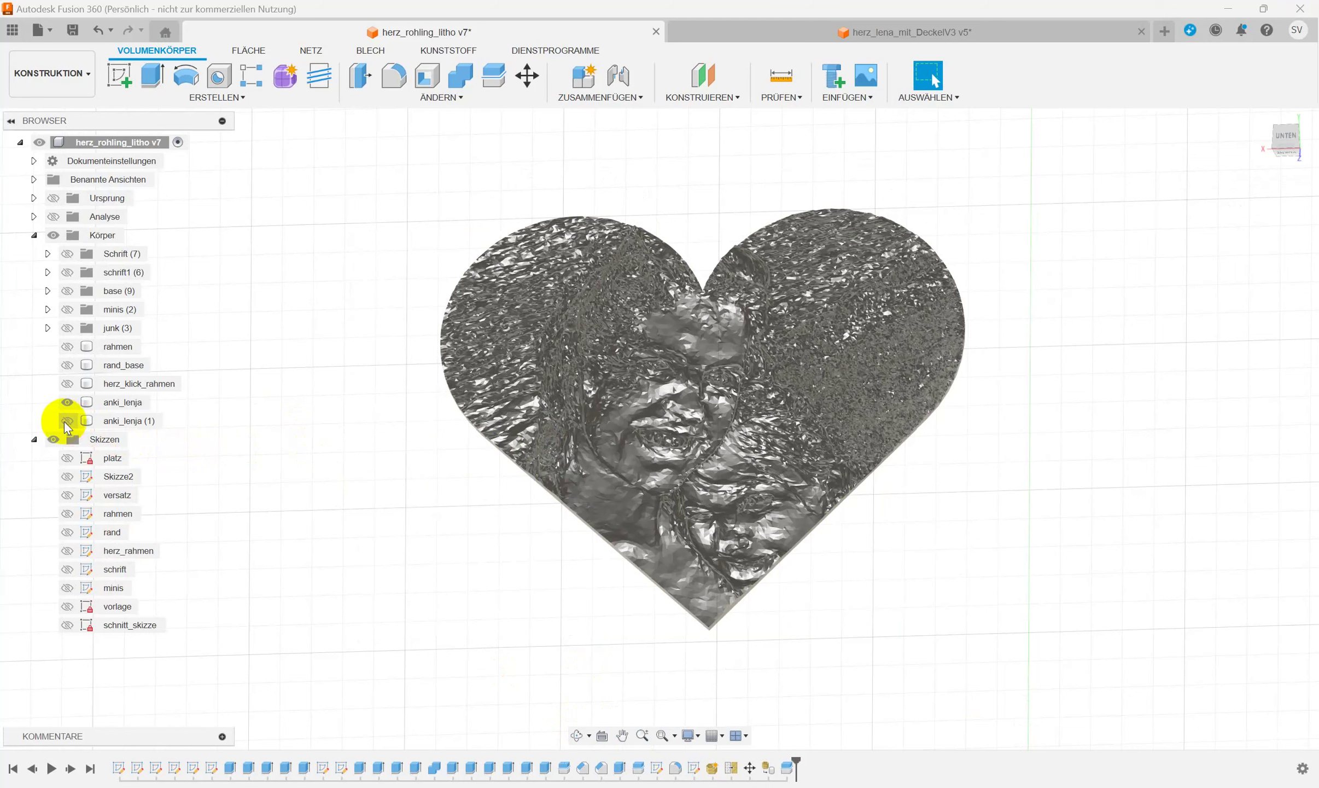
left_click(66, 421)
left_click(66, 421)
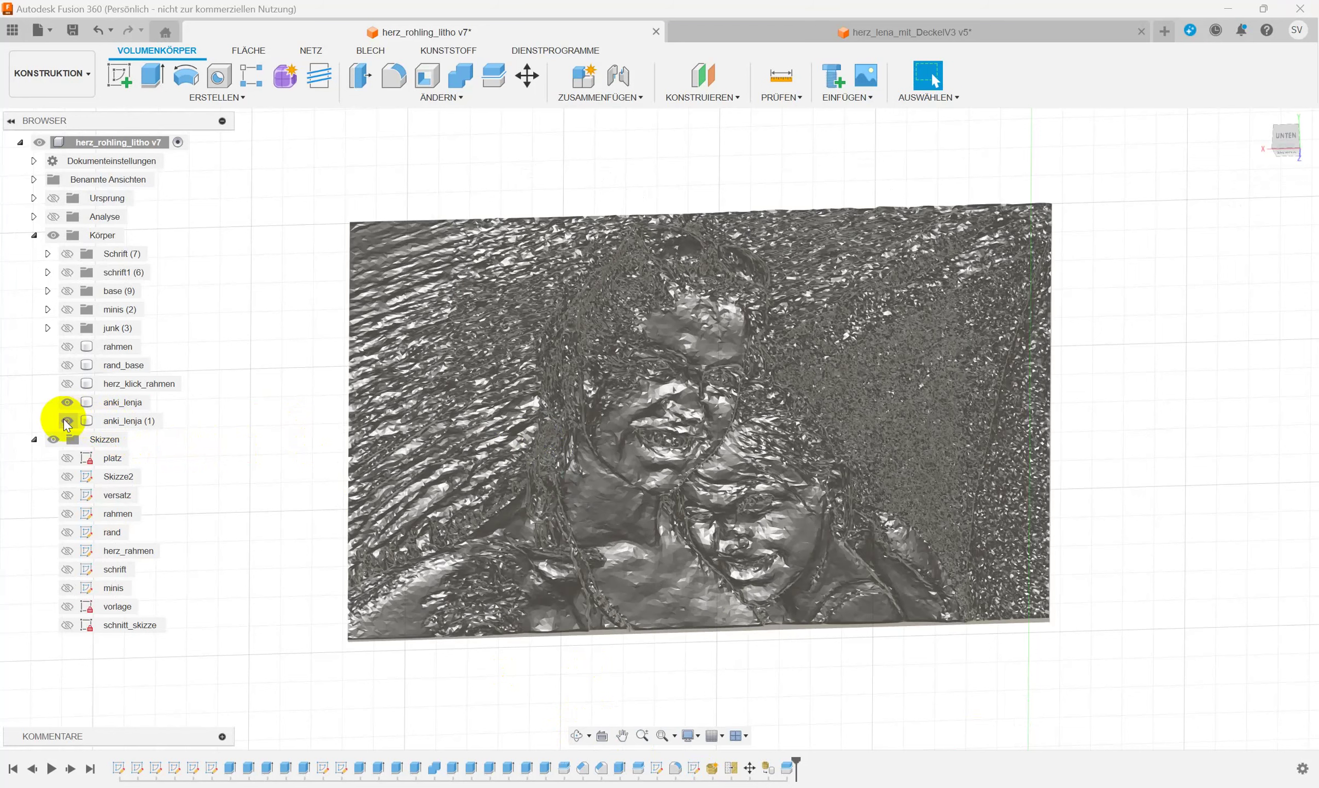
left_click(66, 421)
Hide the outer anki_lenja (1) piece, keeping only herz_klick_rahmen visible around the heart relief.
left_click(66, 404)
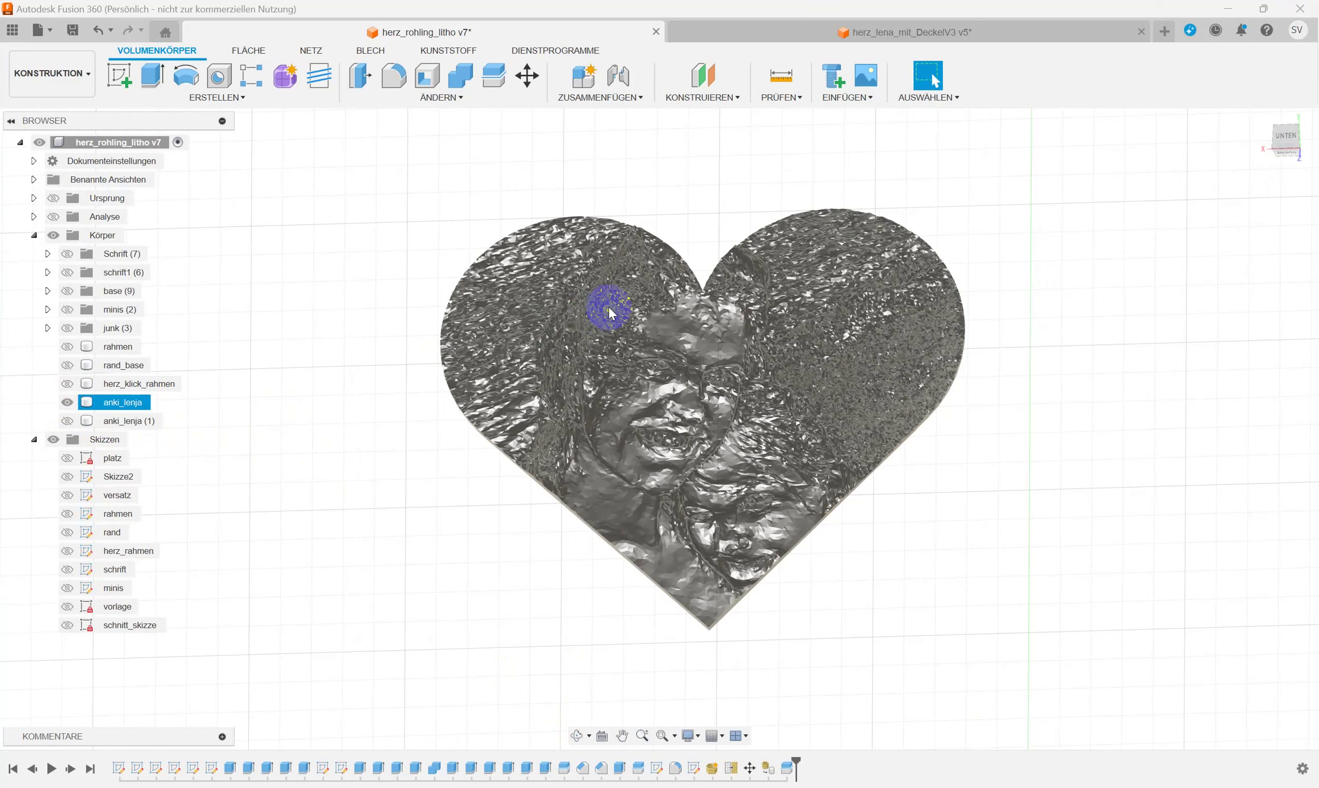
middle_click_drag(611, 313, 611, 313, "shift")
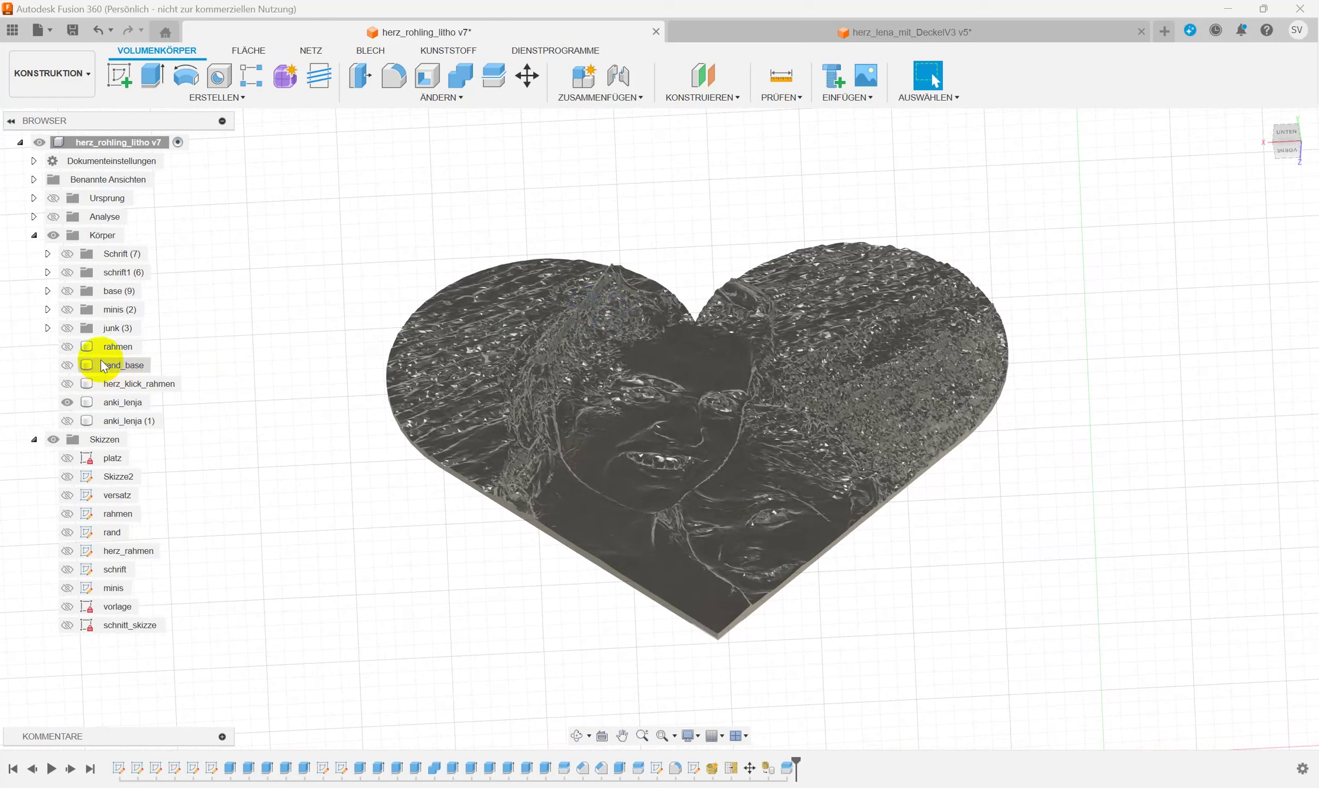
left_click(67, 348)
left_click(67, 346)
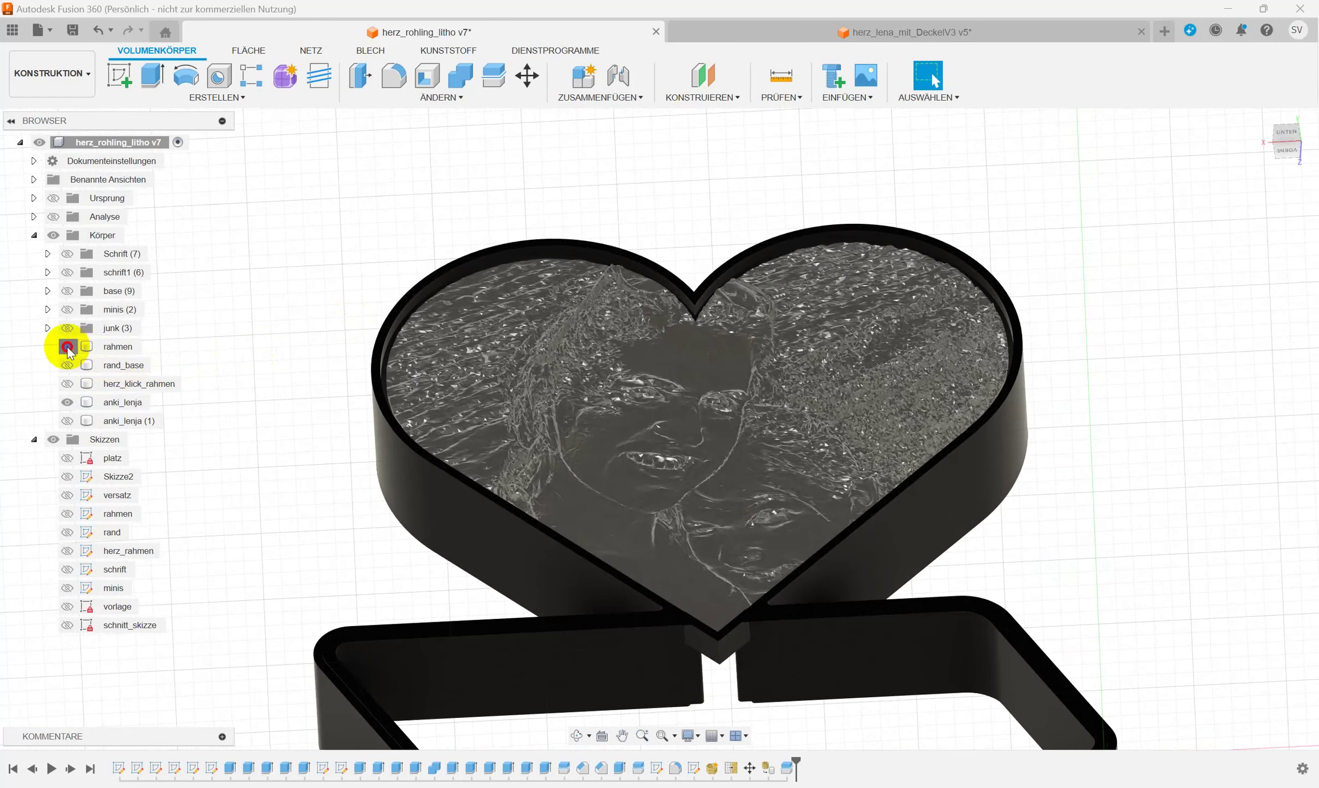
left_click(68, 365)
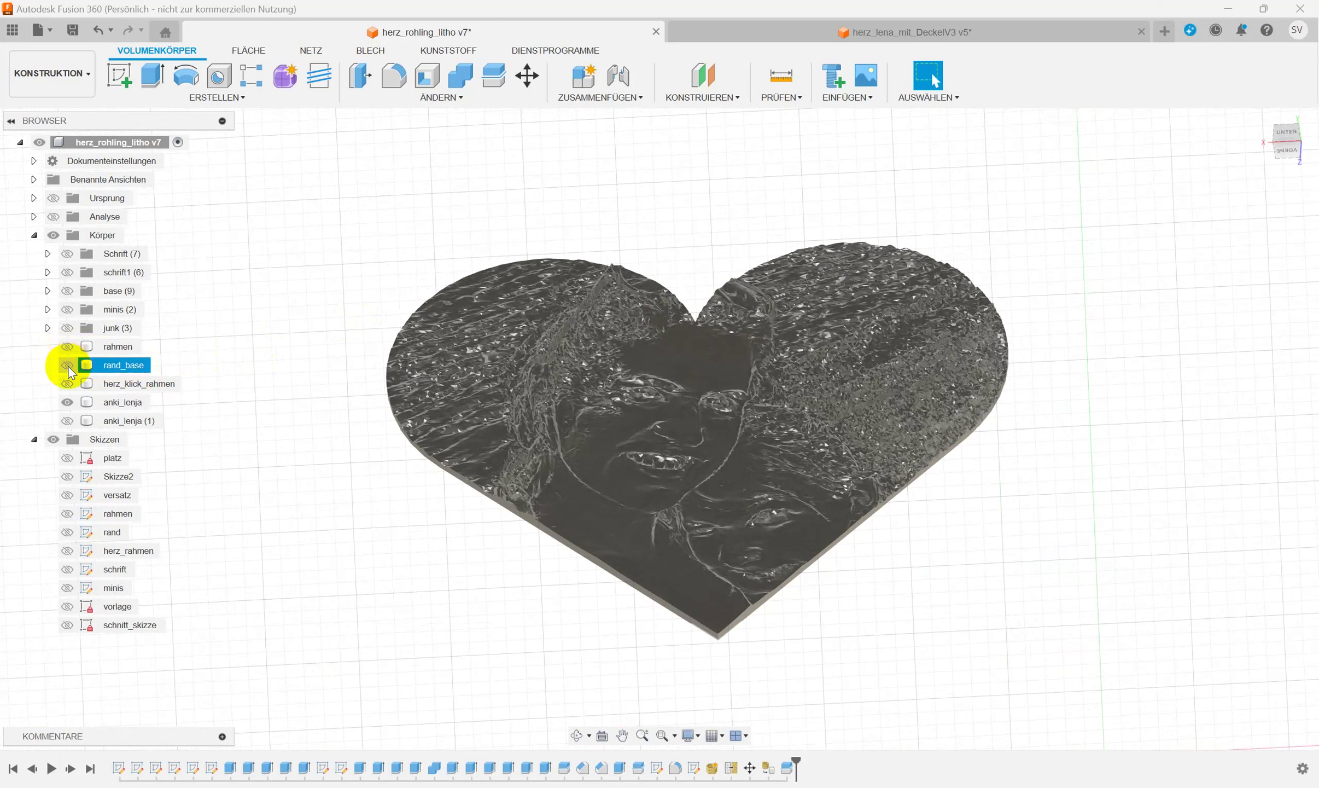
left_click(66, 384)
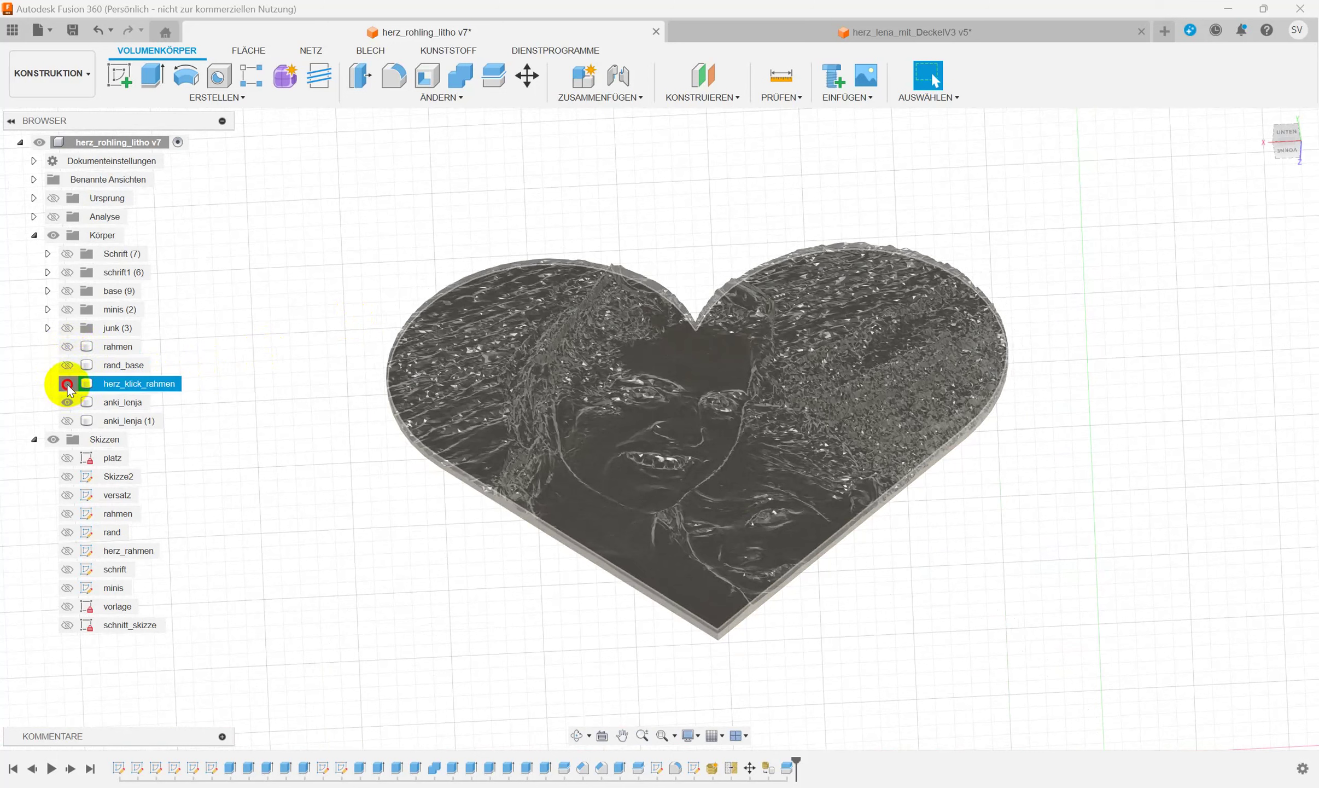
left_click(67, 384)
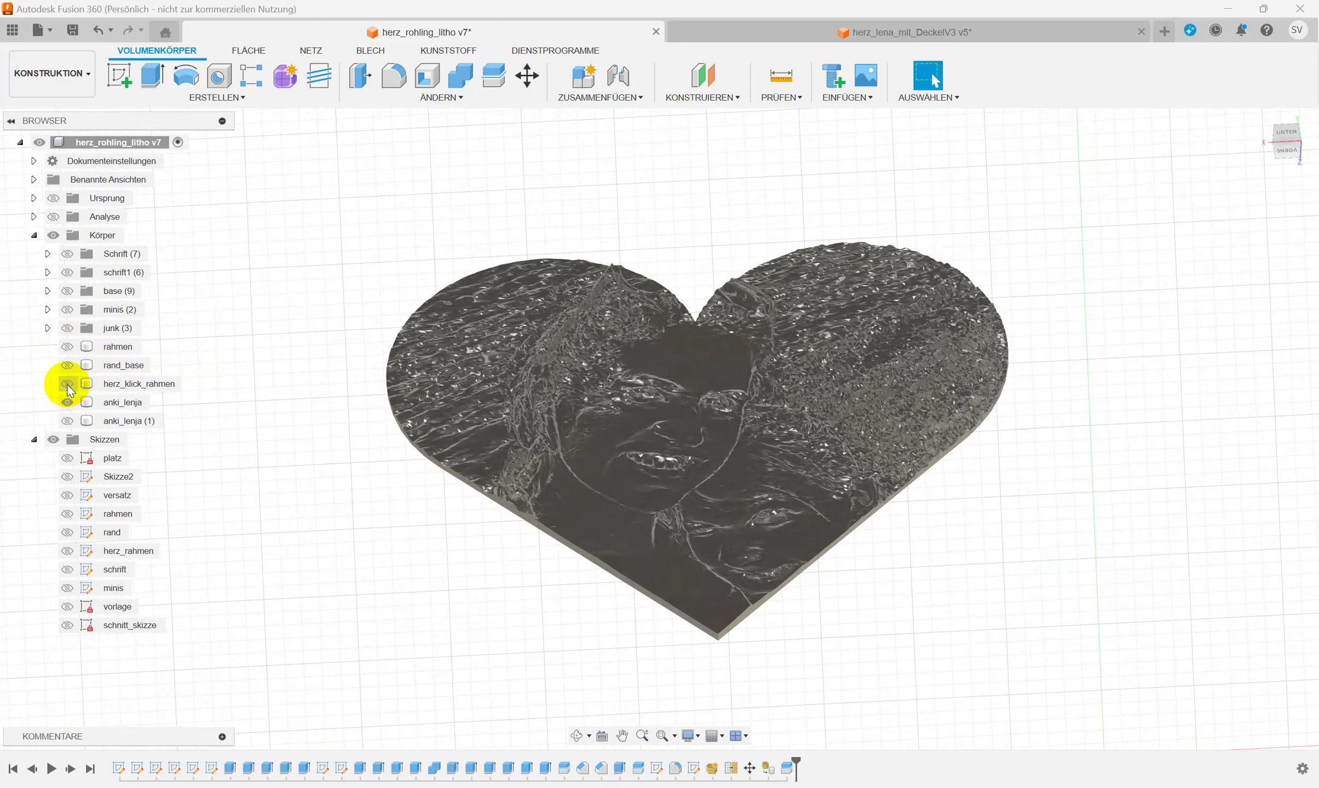
left_click(66, 384)
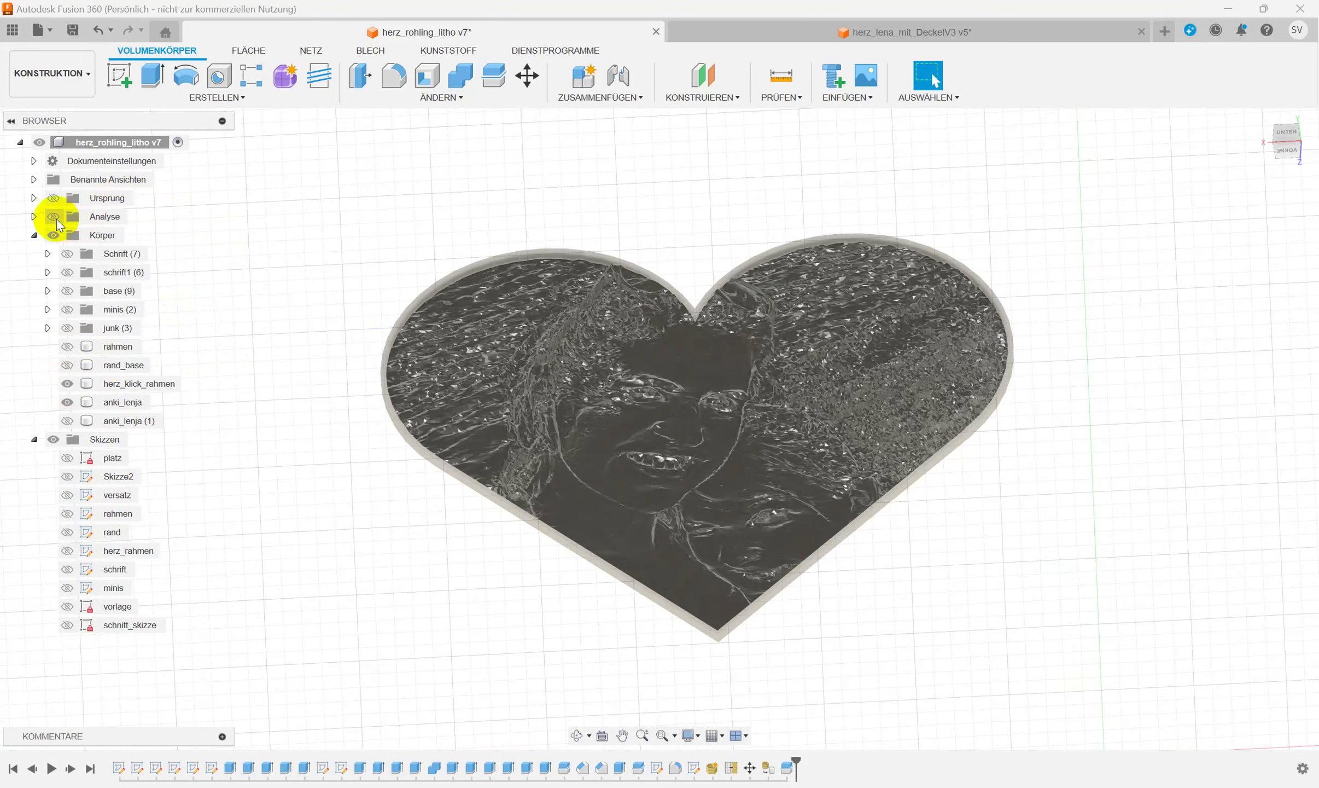
Turn on the section analysis and orbit to inspect the cut heart model.
left_click(53, 217)
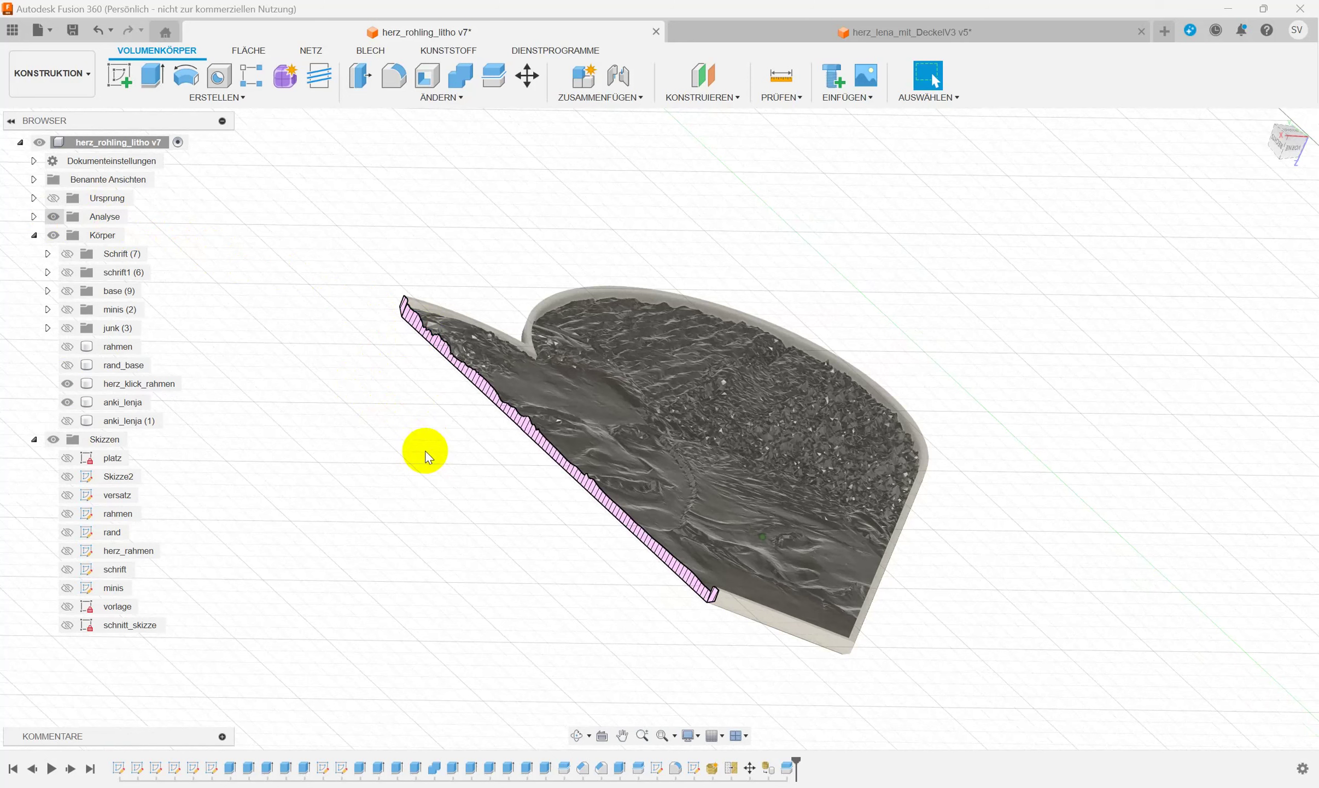
right_click(810, 509)
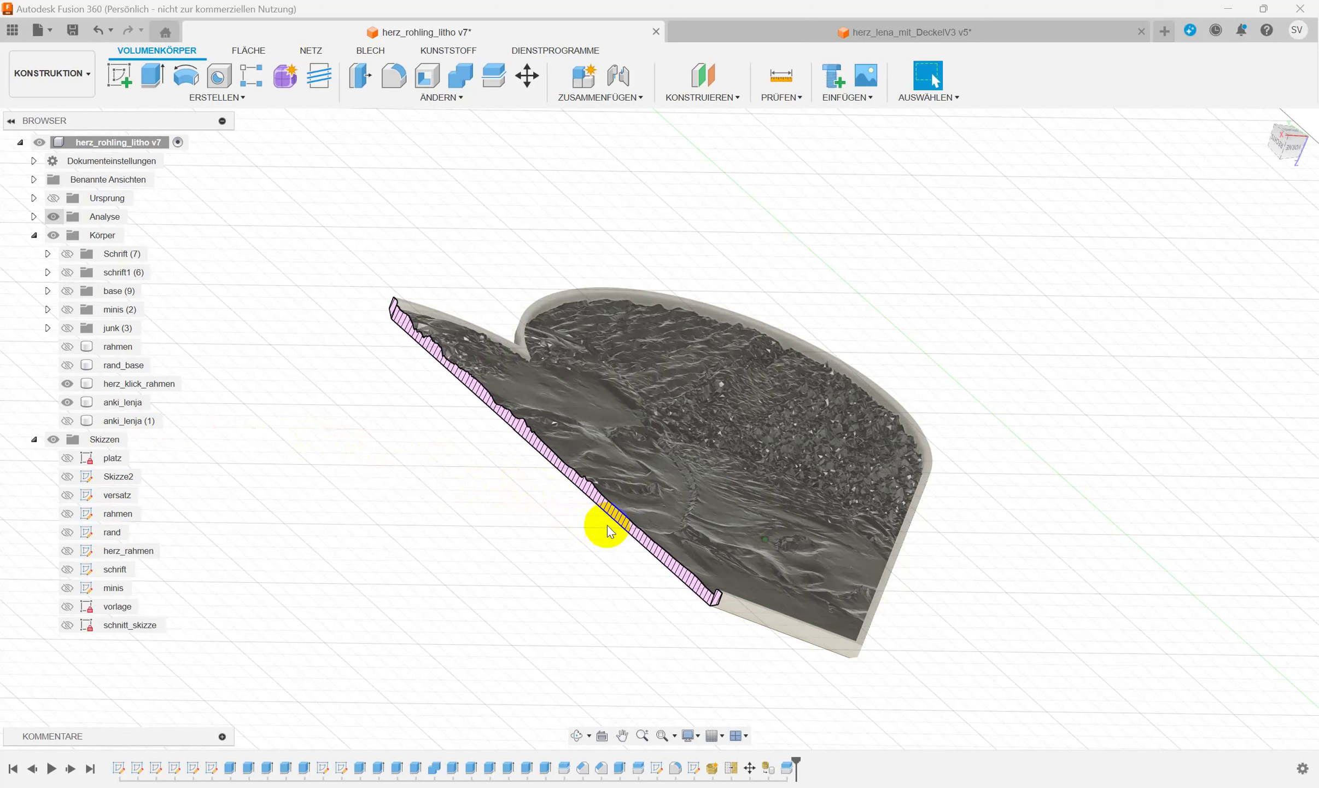
middle_click_drag(633, 574, 559, 627, "shift")
middle_click_drag(505, 543, 495, 531, "shift")
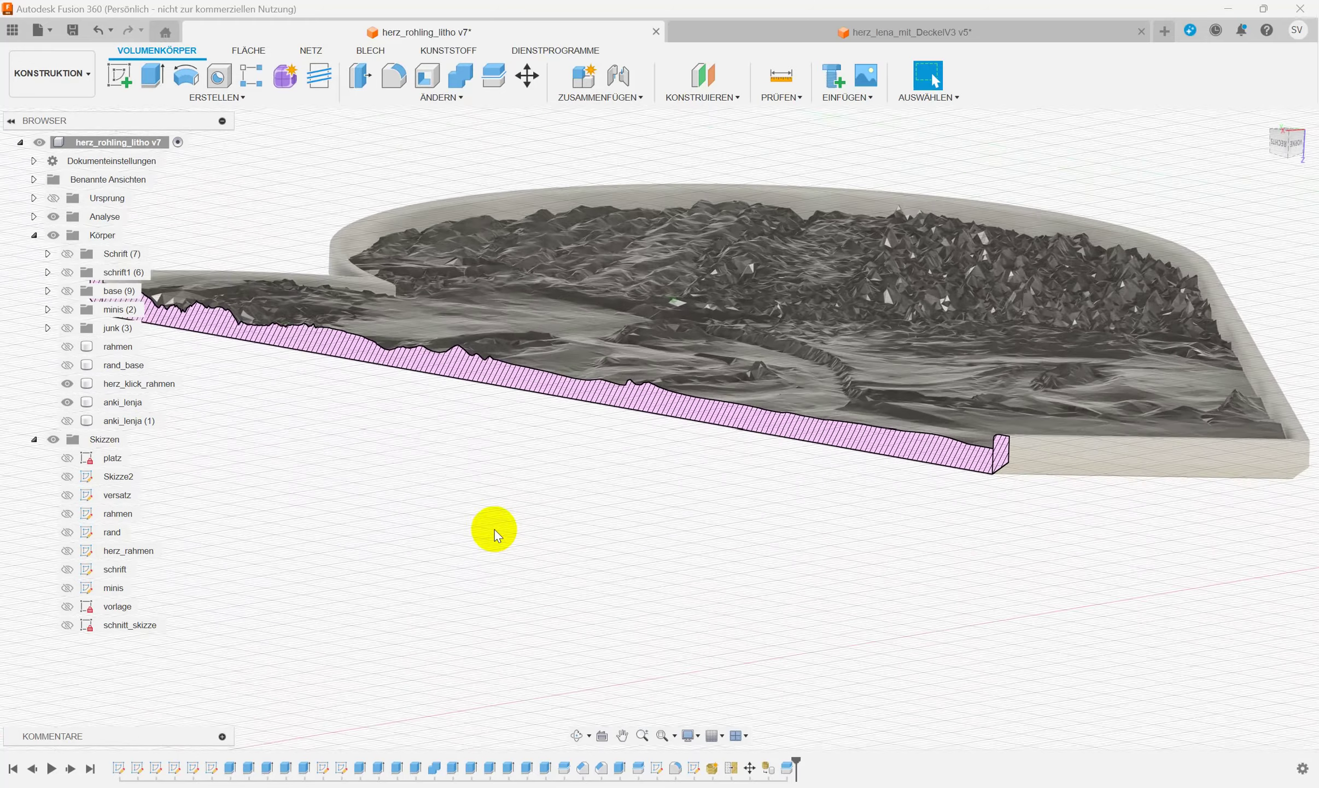
scroll(494, 531, "up", 3)
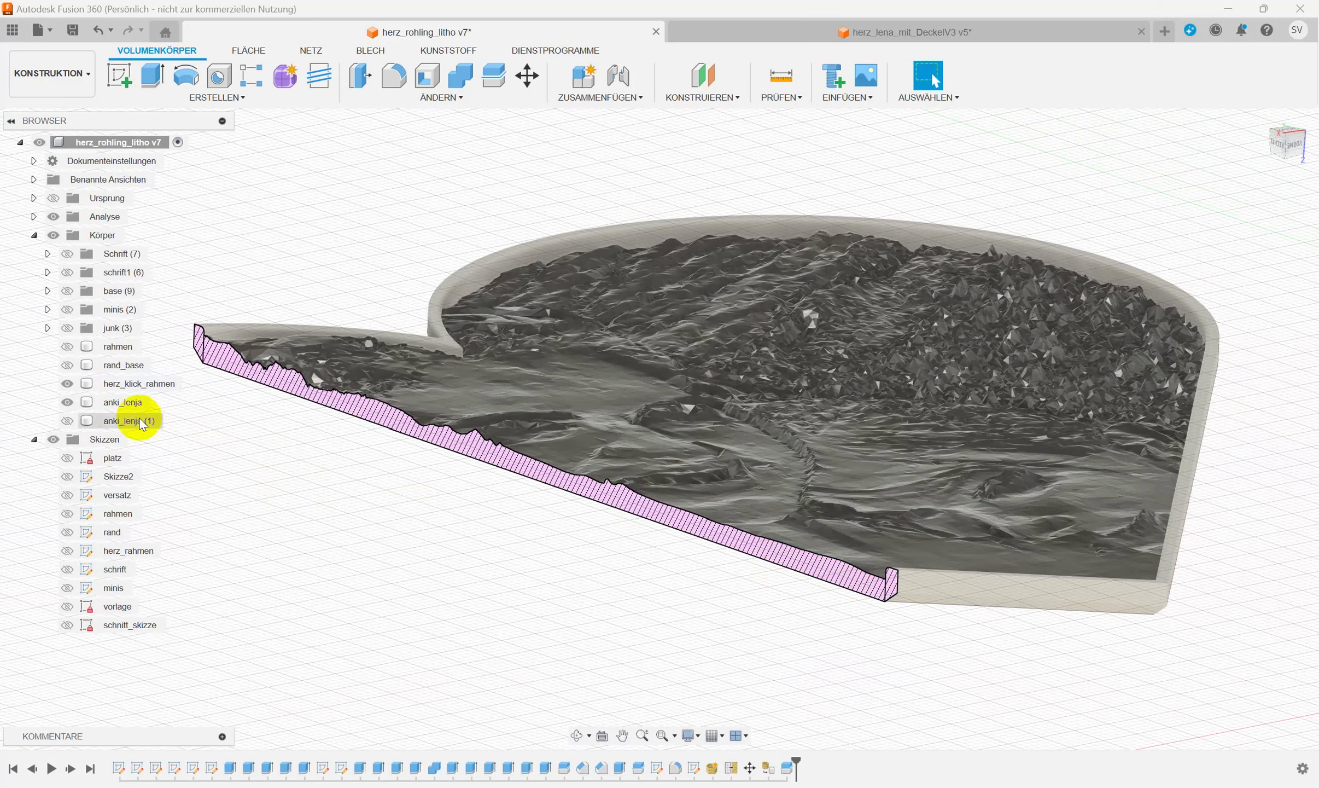
Check the lithophane and frame bodies, then hide the section cut to show the whole heart.
left_click(67, 402)
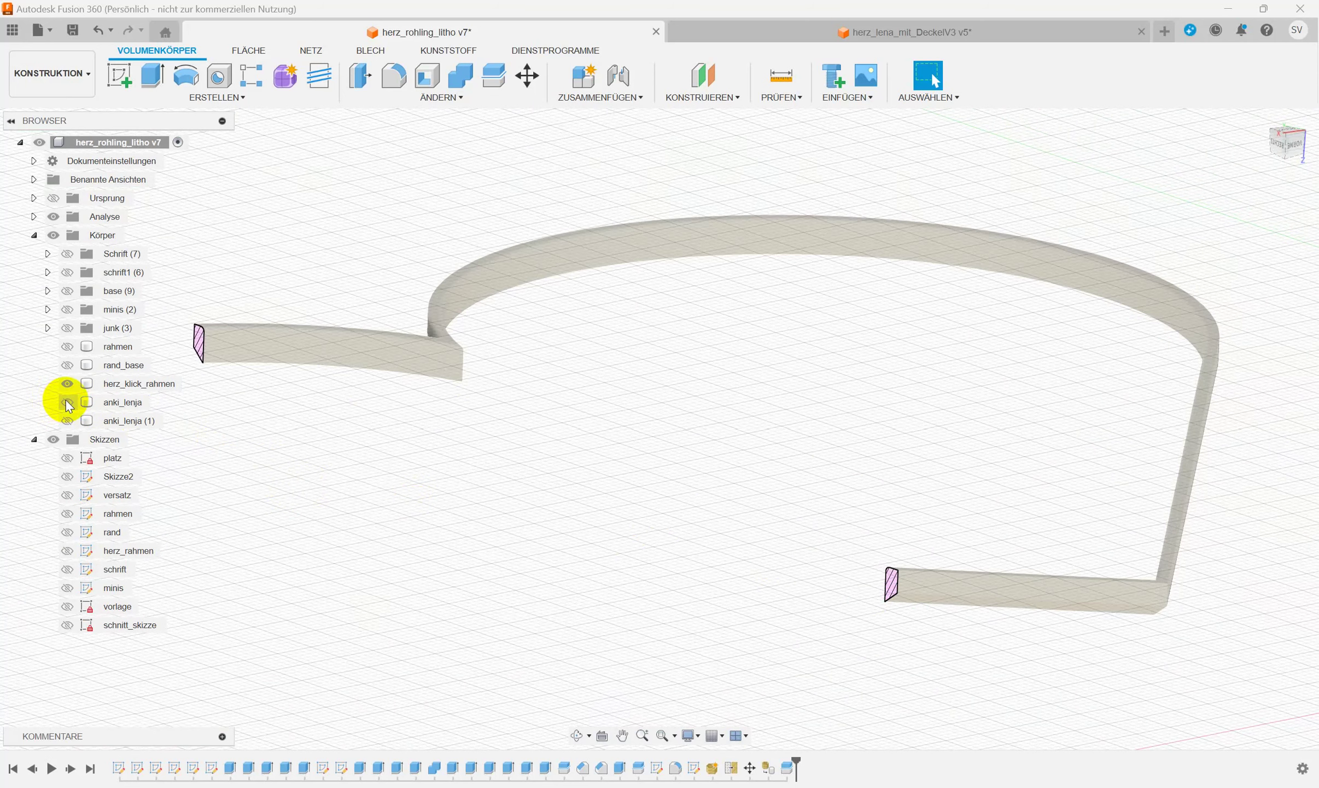
left_click(66, 402)
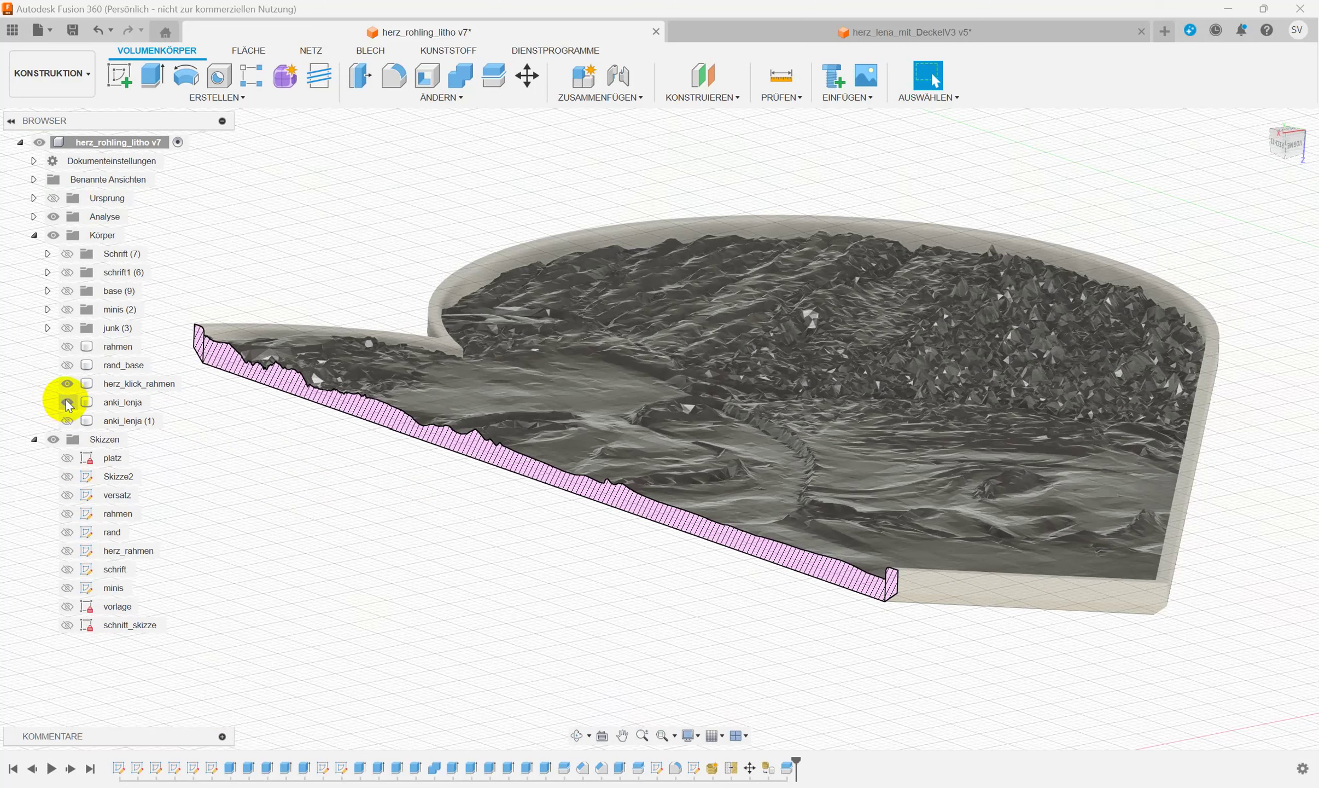
left_click(67, 384)
left_click(67, 383)
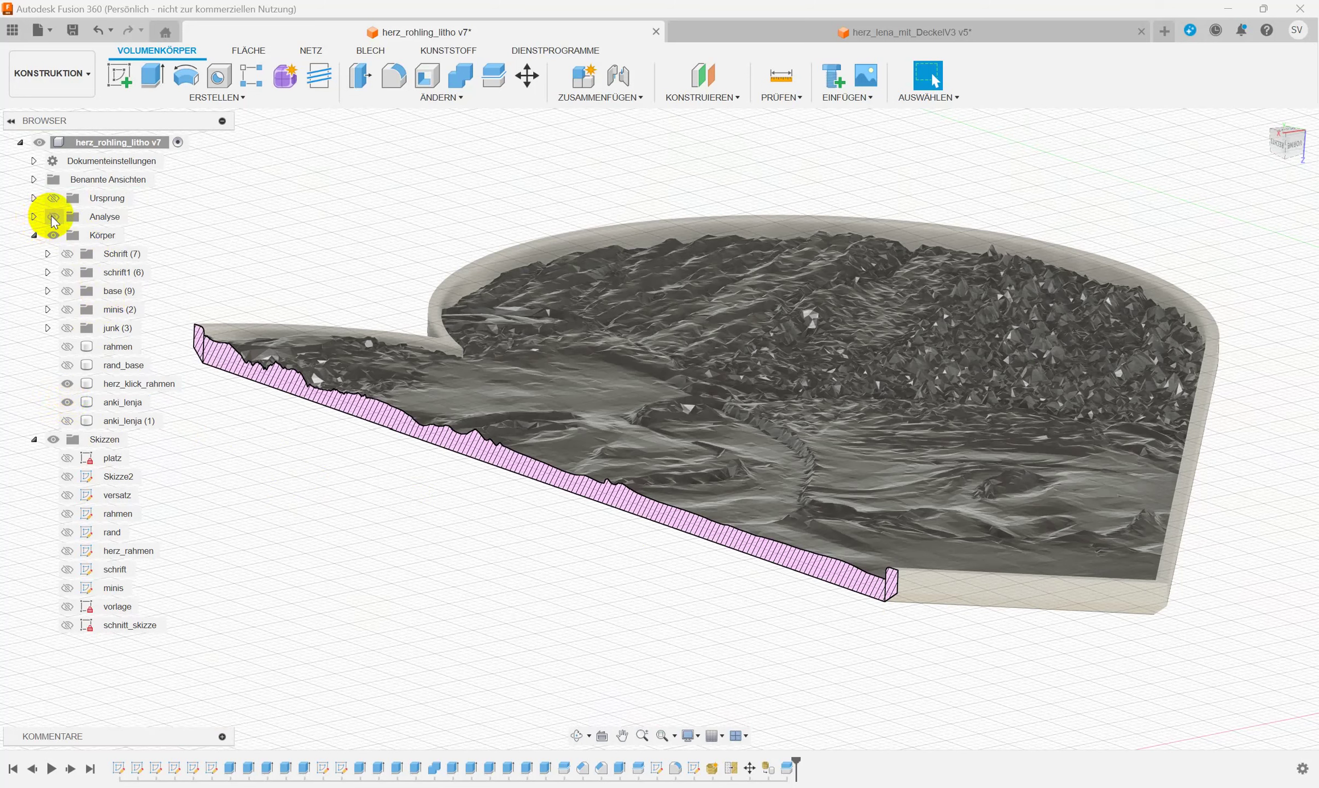
left_click(53, 218)
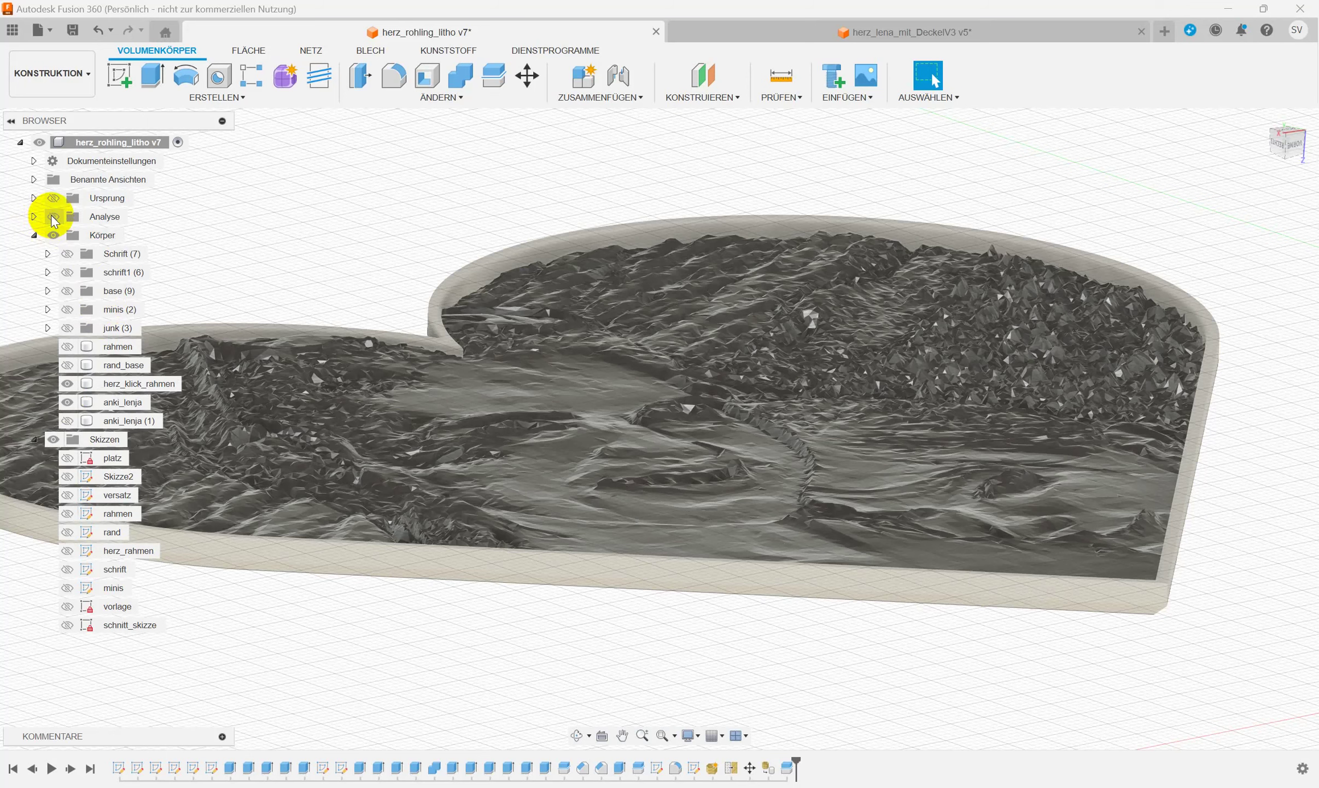
left_click(53, 218)
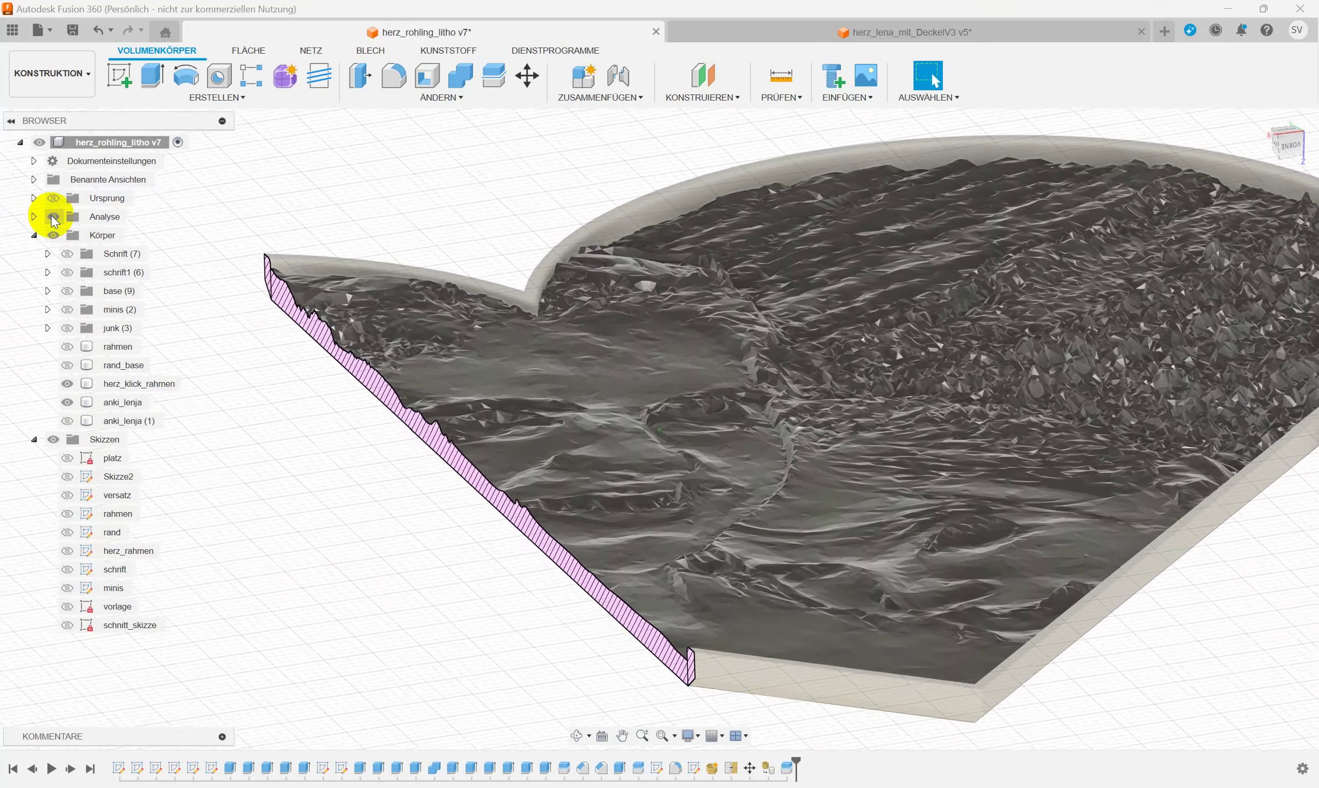
left_click(53, 218)
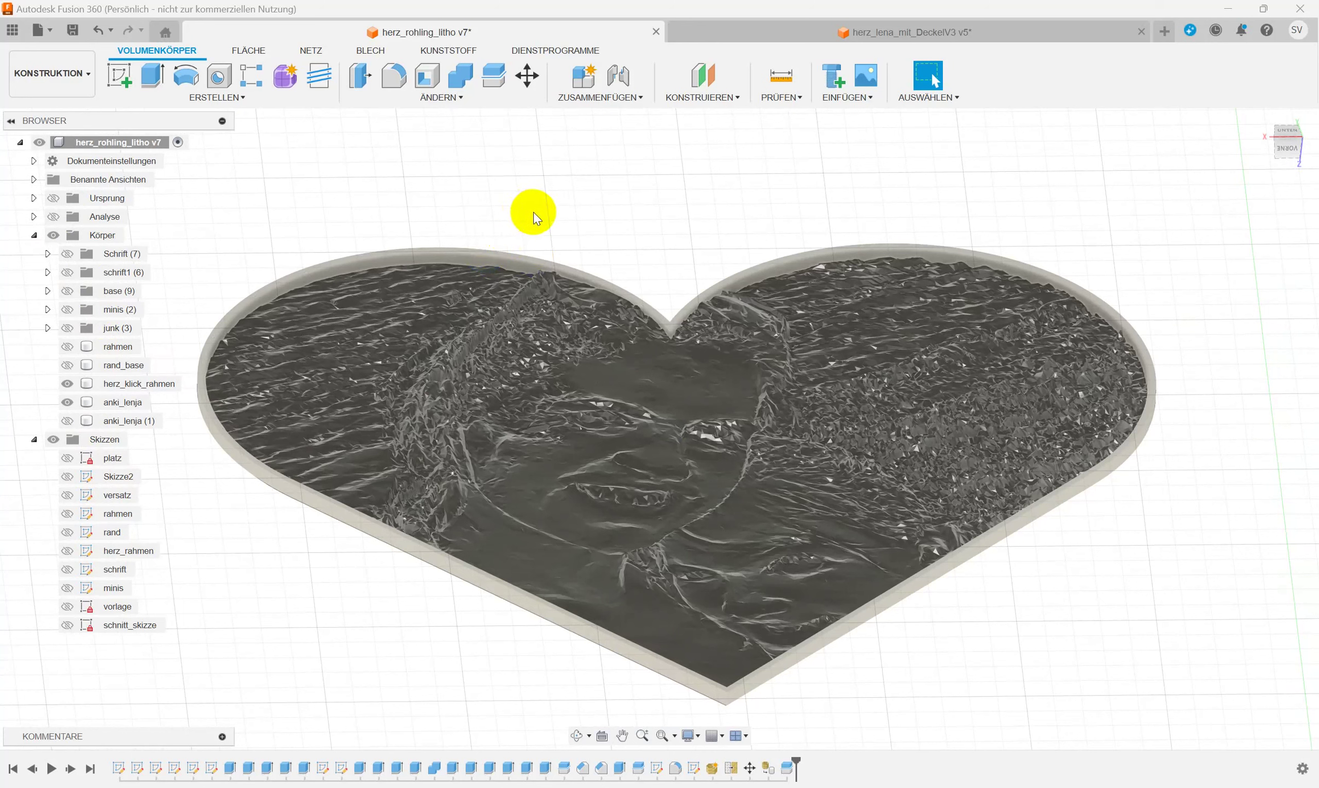
Combine with Join, herz_klick_rahmen as target body and anki_lenja as tool body.
left_click(458, 81)
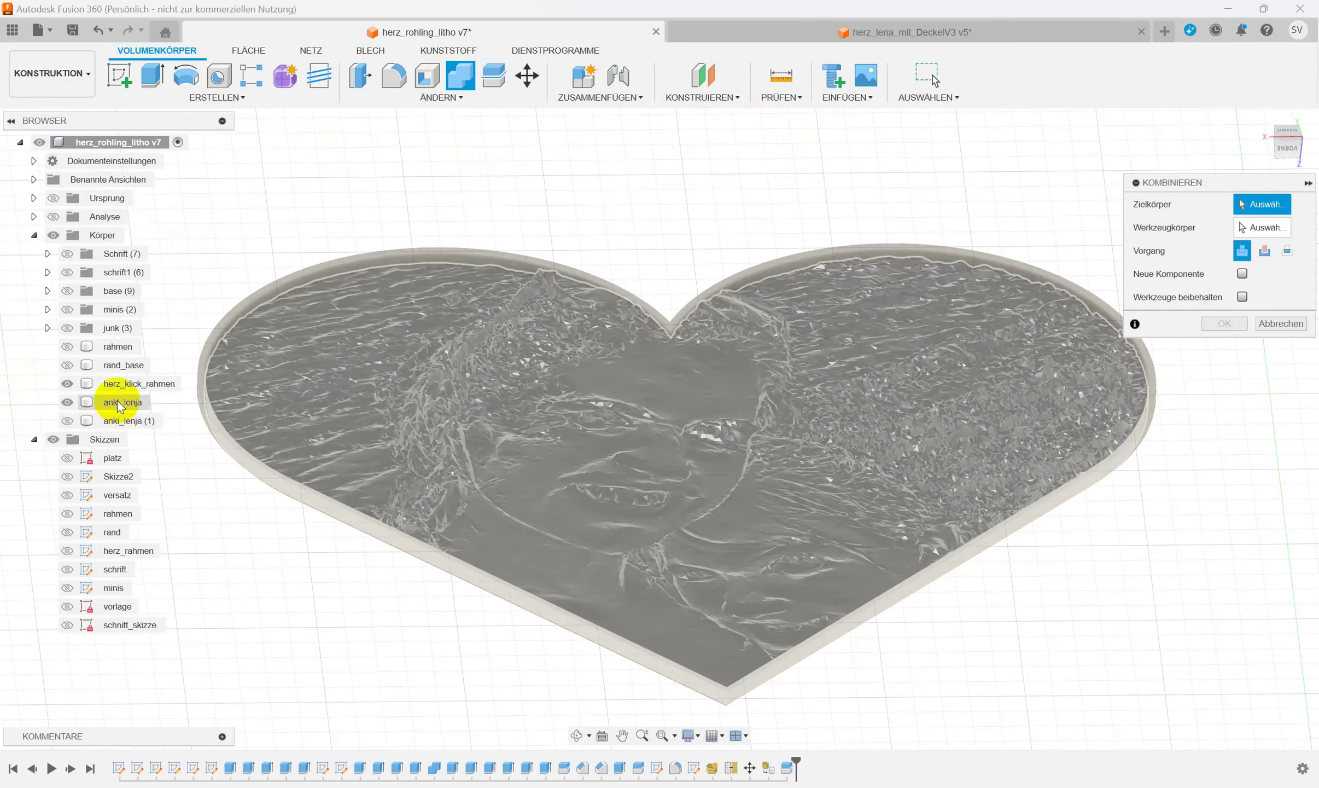
left_click(127, 390)
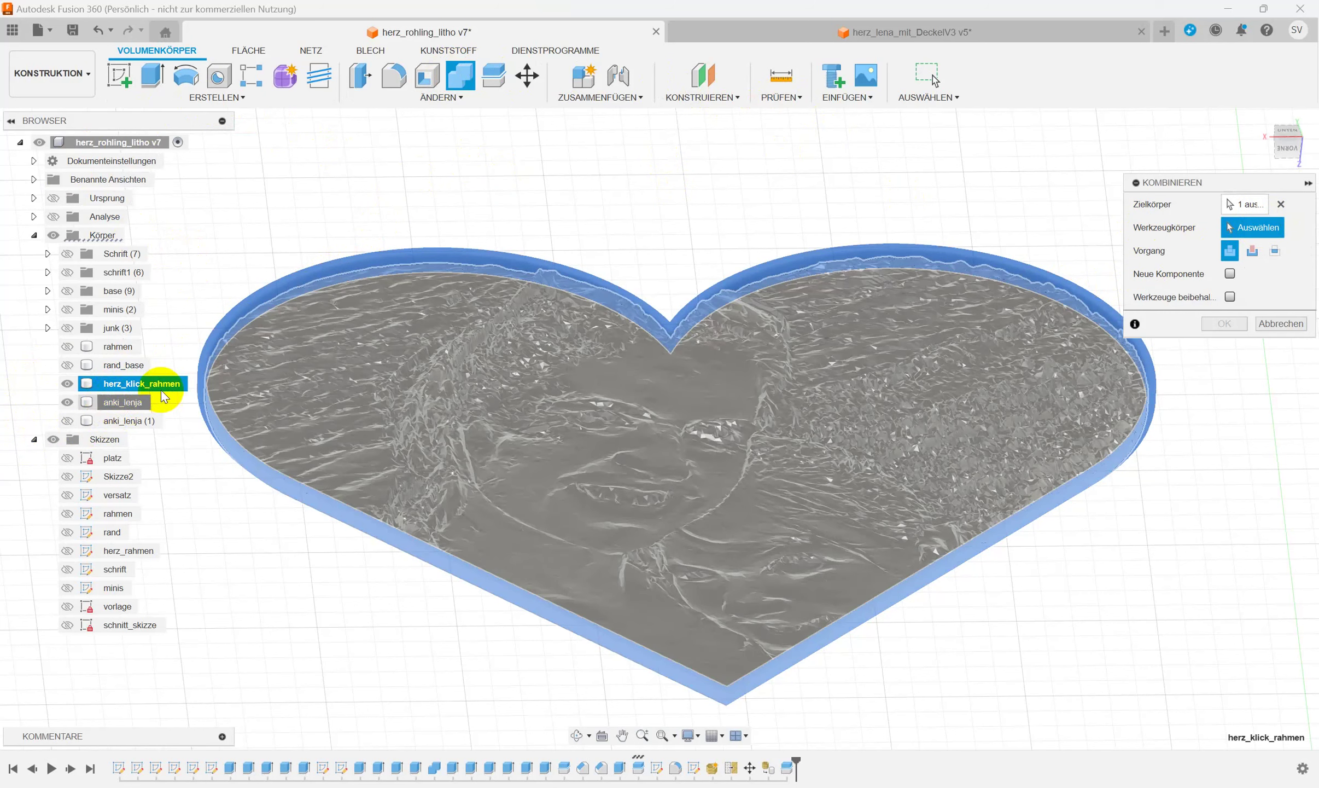
left_click(515, 417)
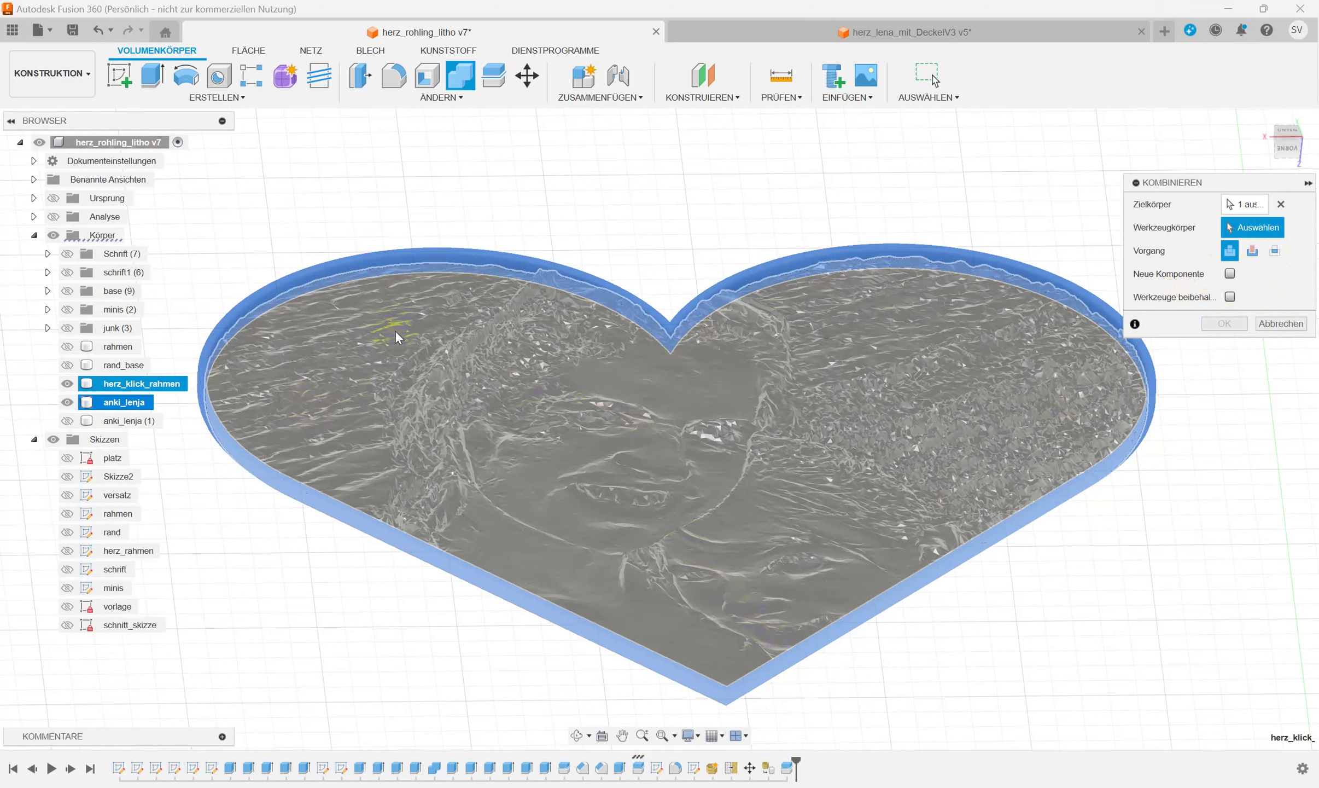
left_click(490, 356)
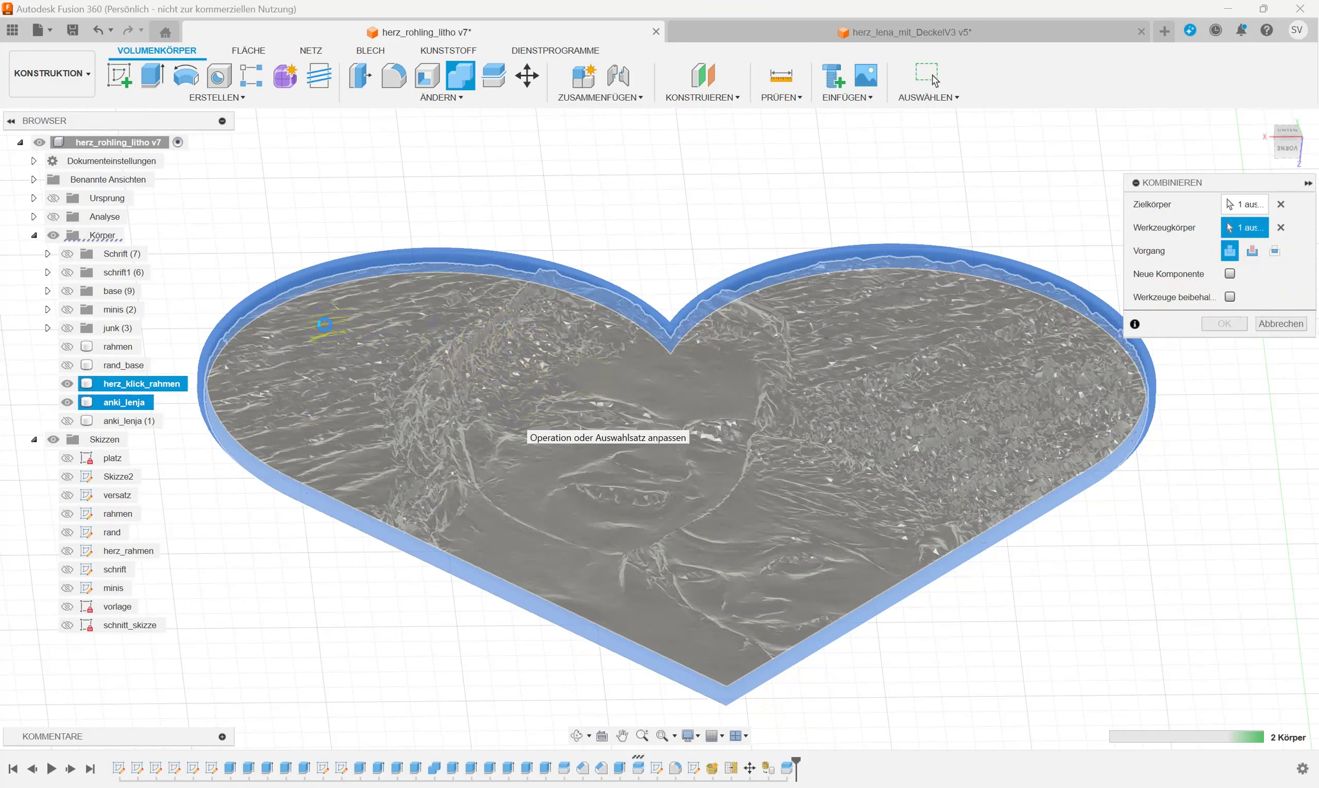
left_click(325, 324)
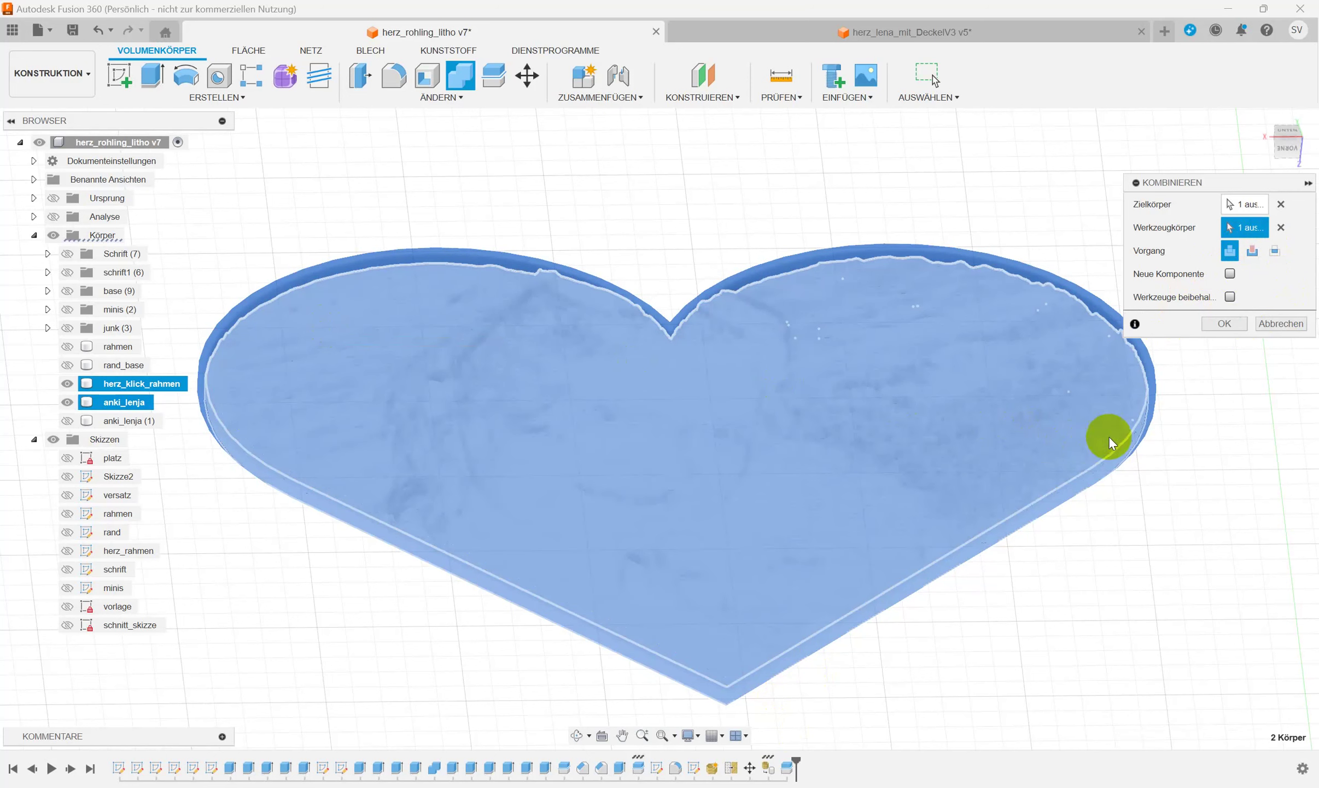
left_click(1225, 325)
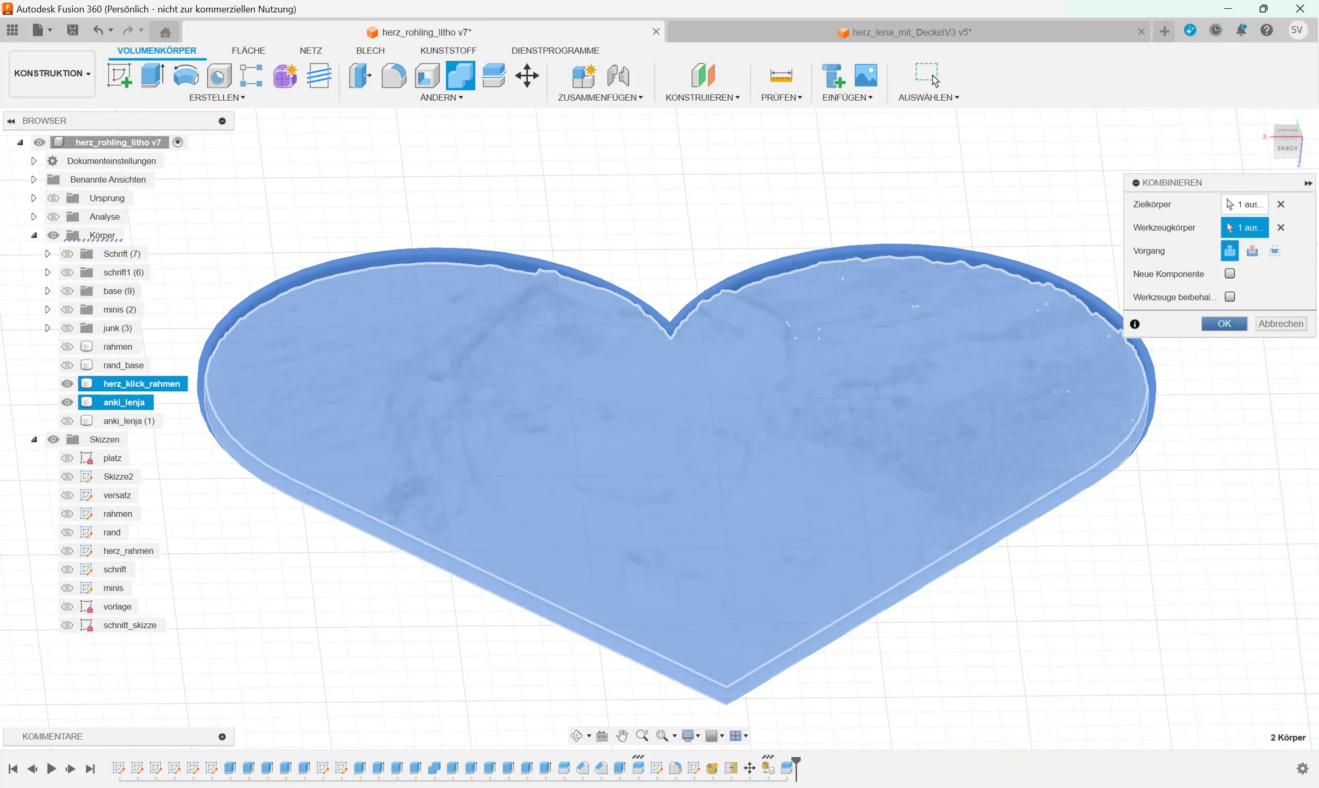
left_click(1081, 434)
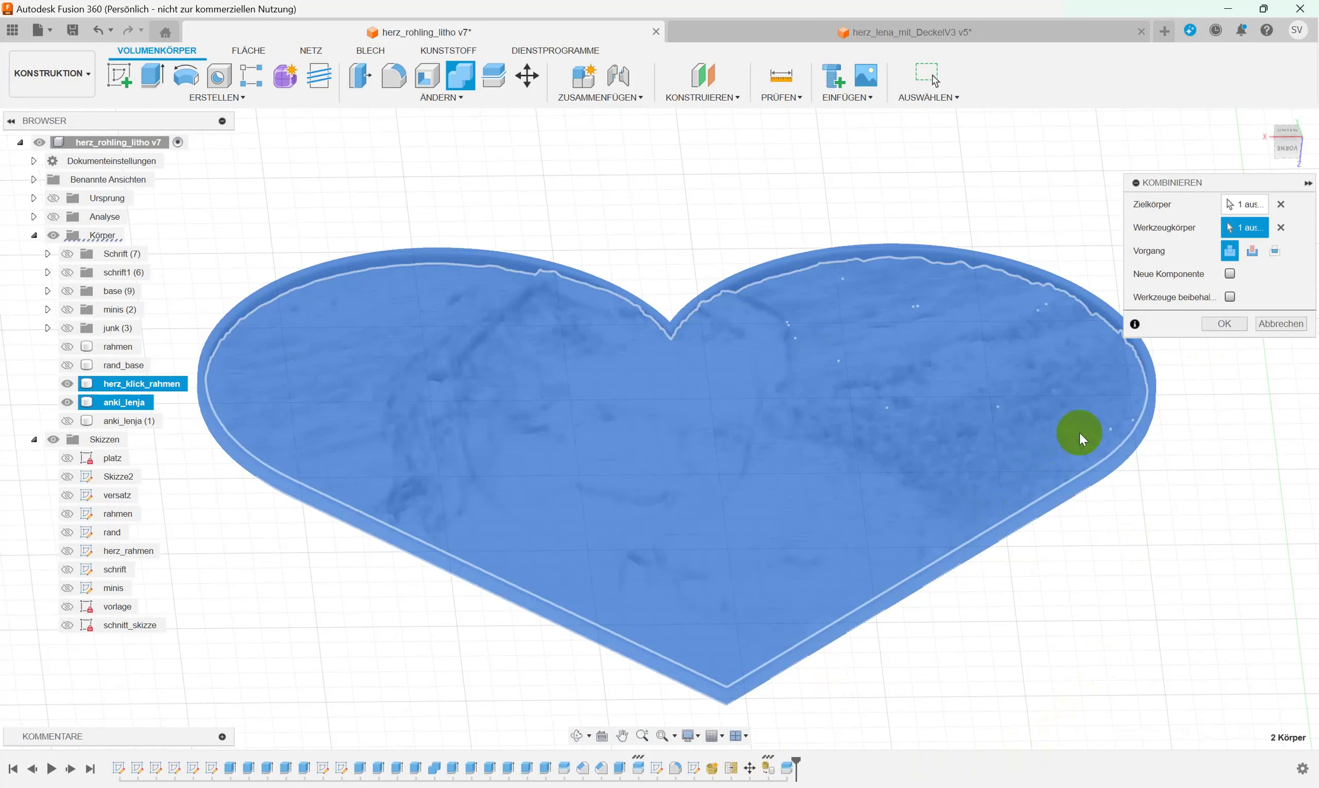
left_click(1224, 324)
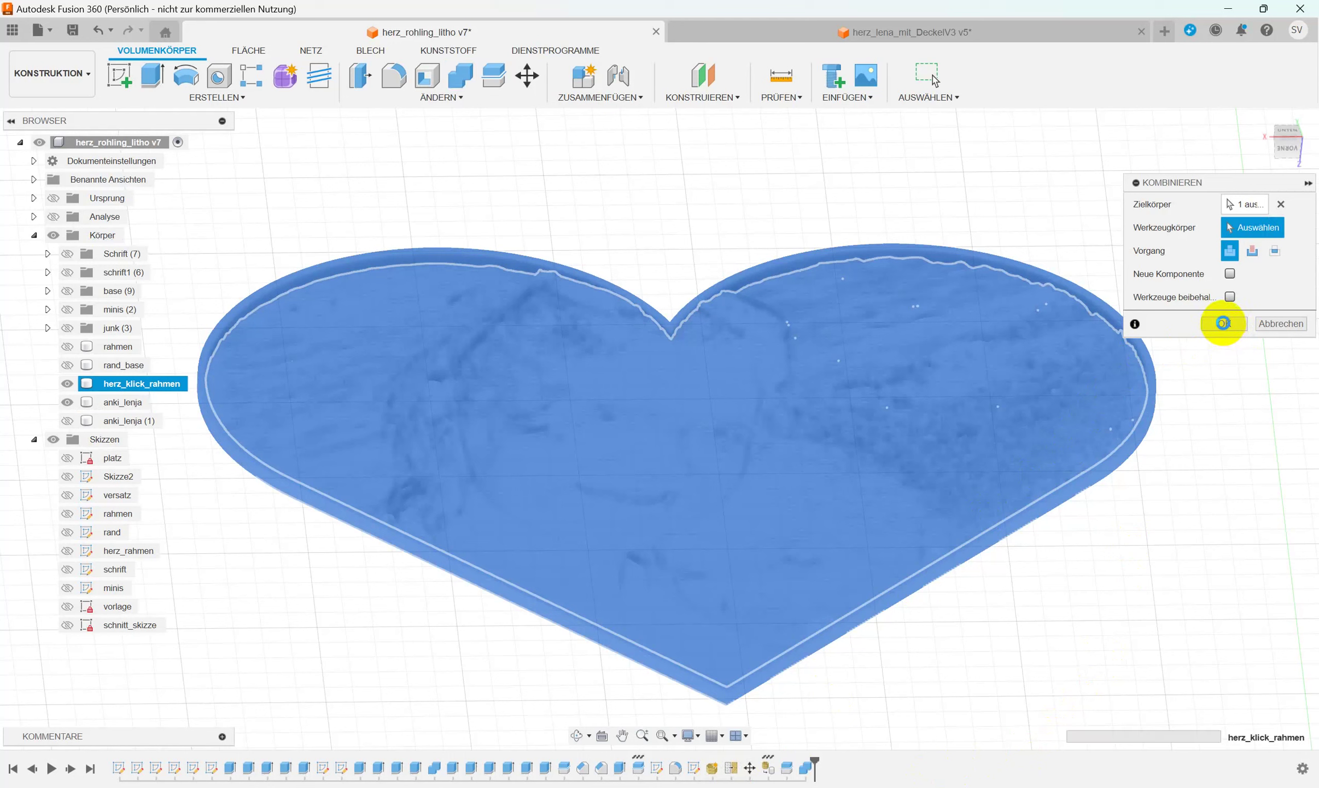
Finish the Combine, clear the selection and make the merged herz_klick_rahmen body visible.
left_click(1224, 323)
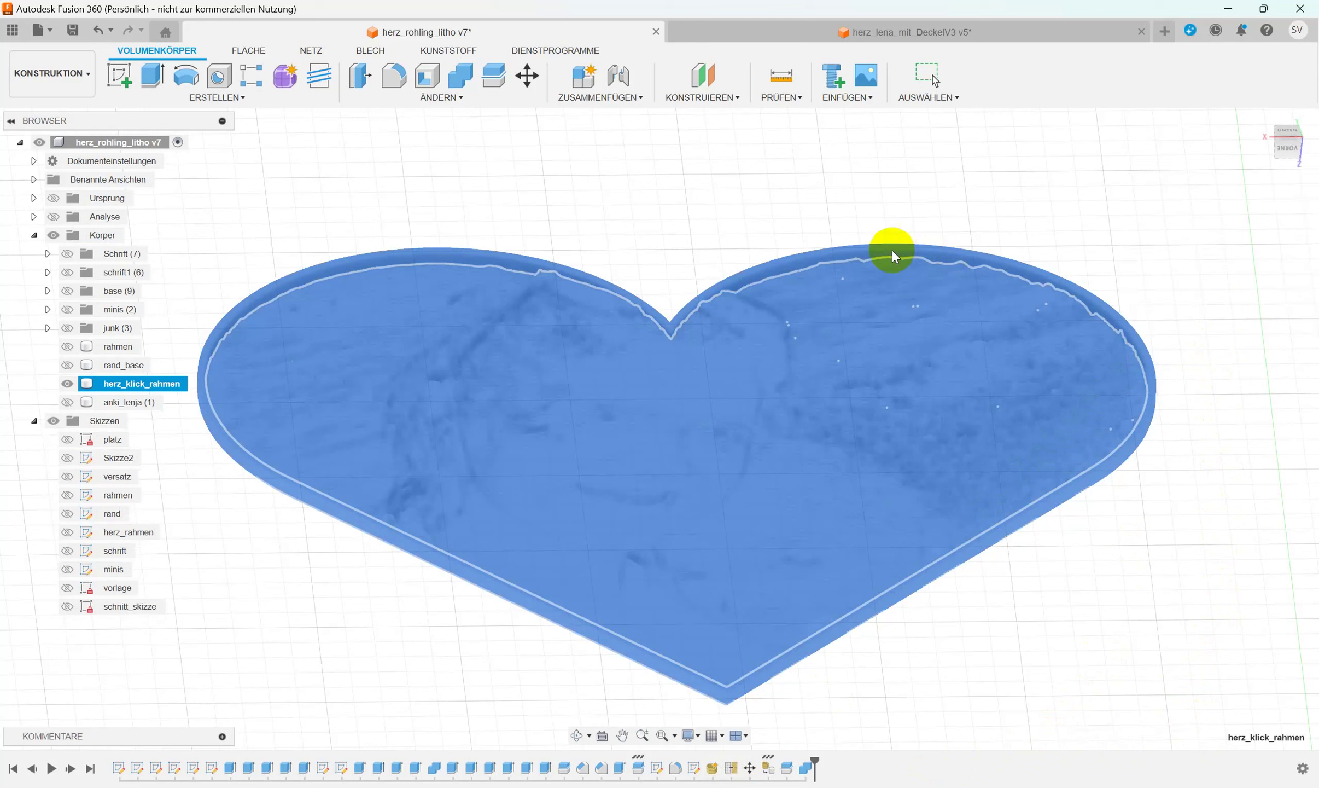
left_click(1080, 361)
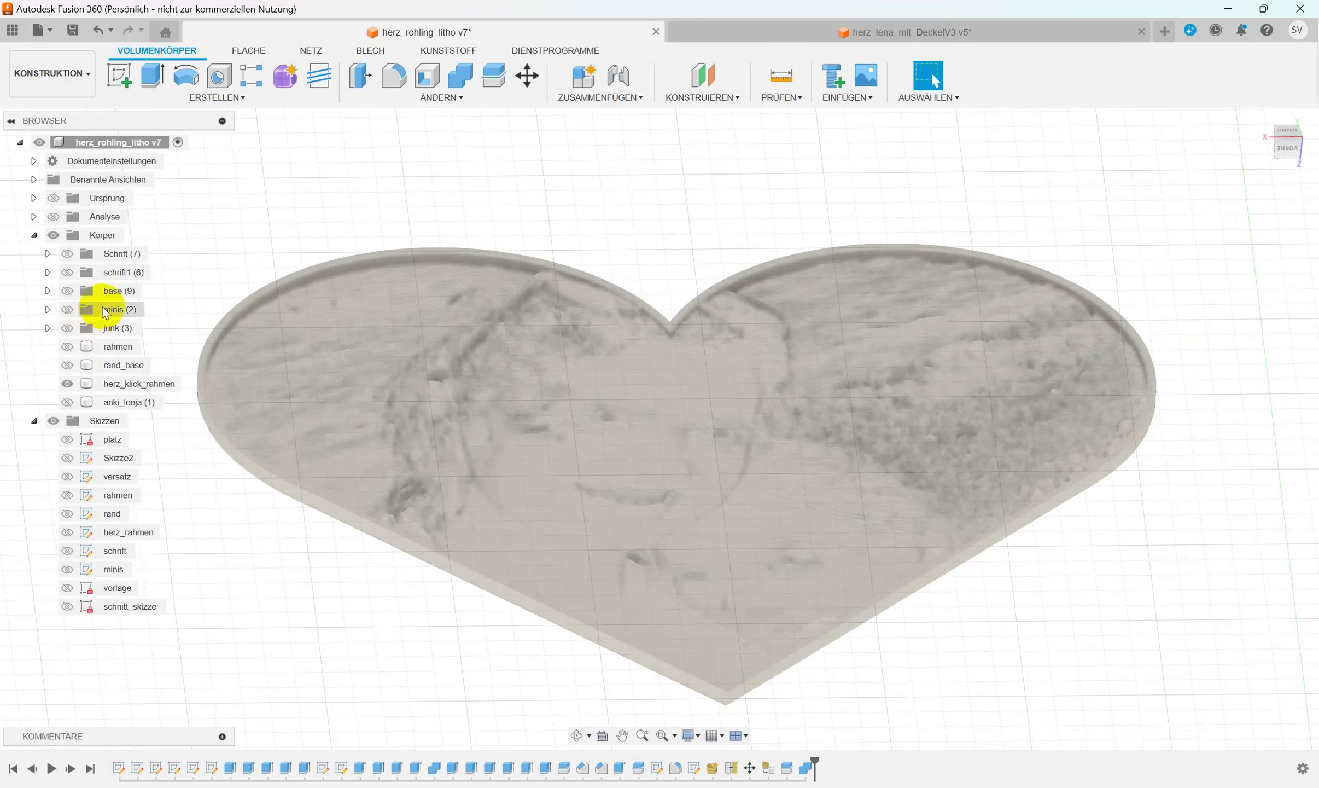
left_click(72, 390)
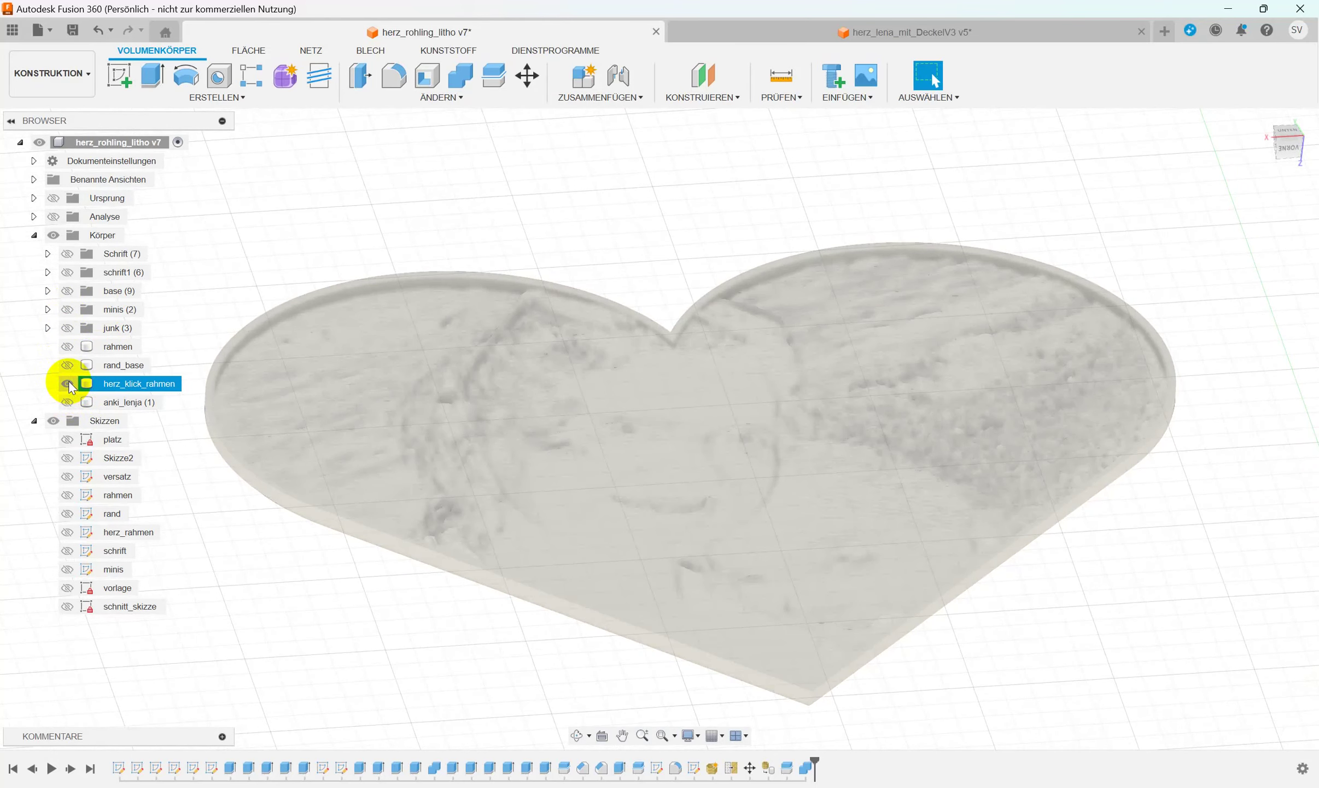
left_click(67, 382)
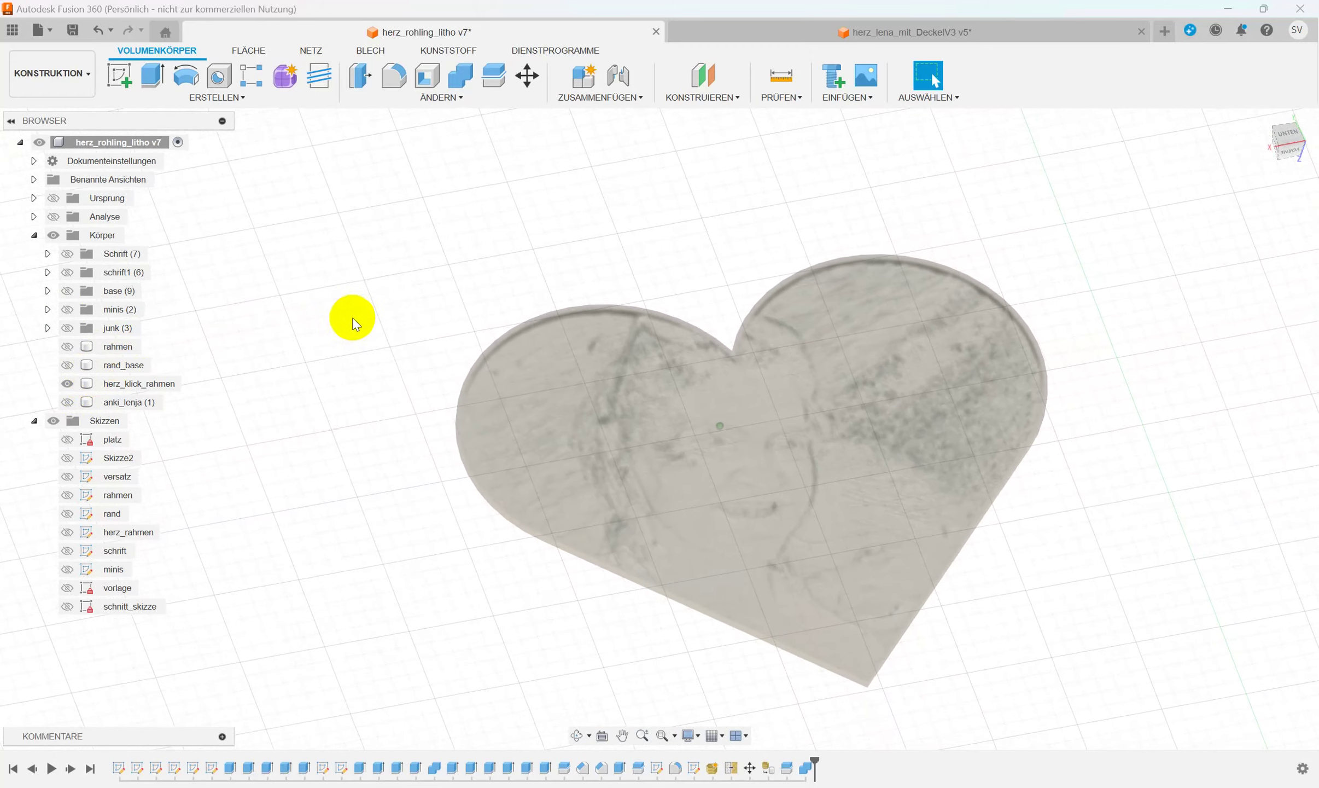
Zoom and orbit around the merged heart lithophane body to inspect it.
scroll(312, 279, "up", 5)
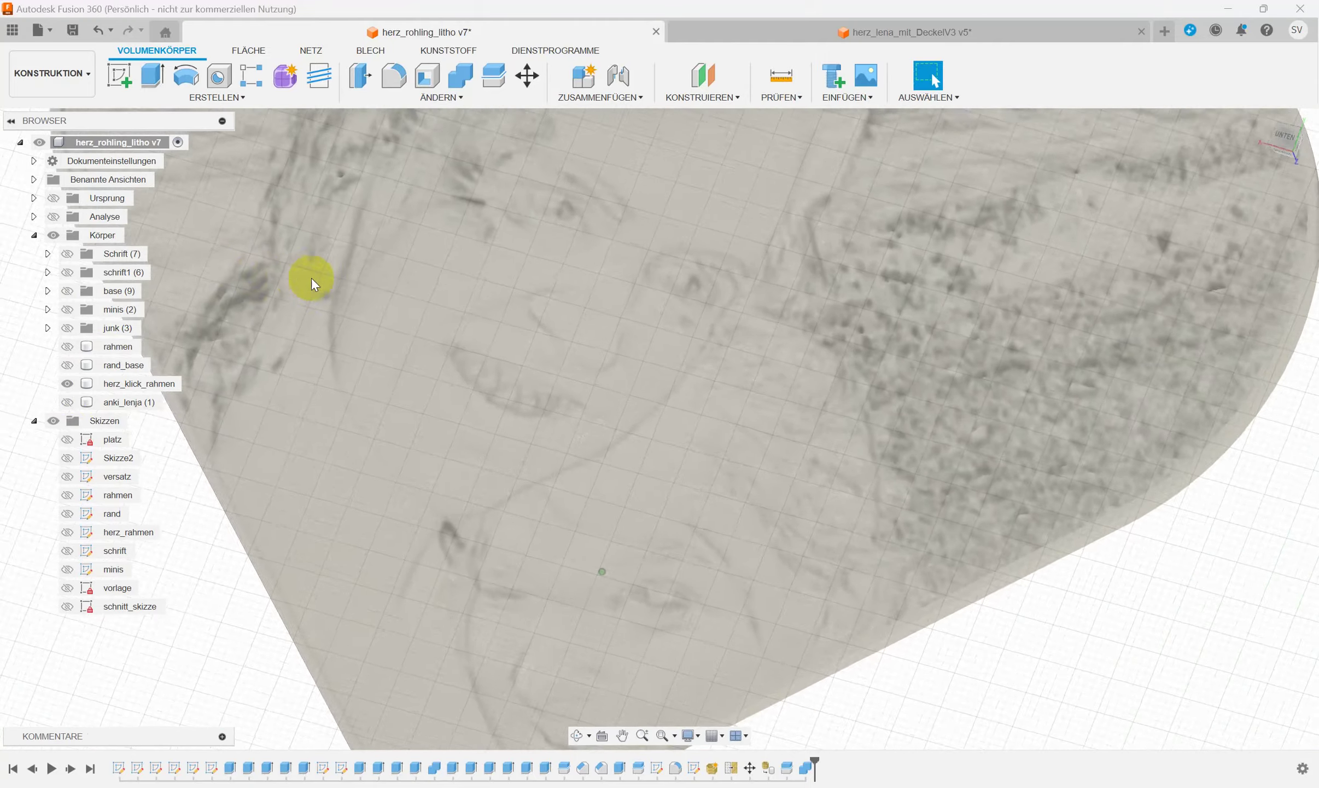
scroll(311, 279, "down", 4)
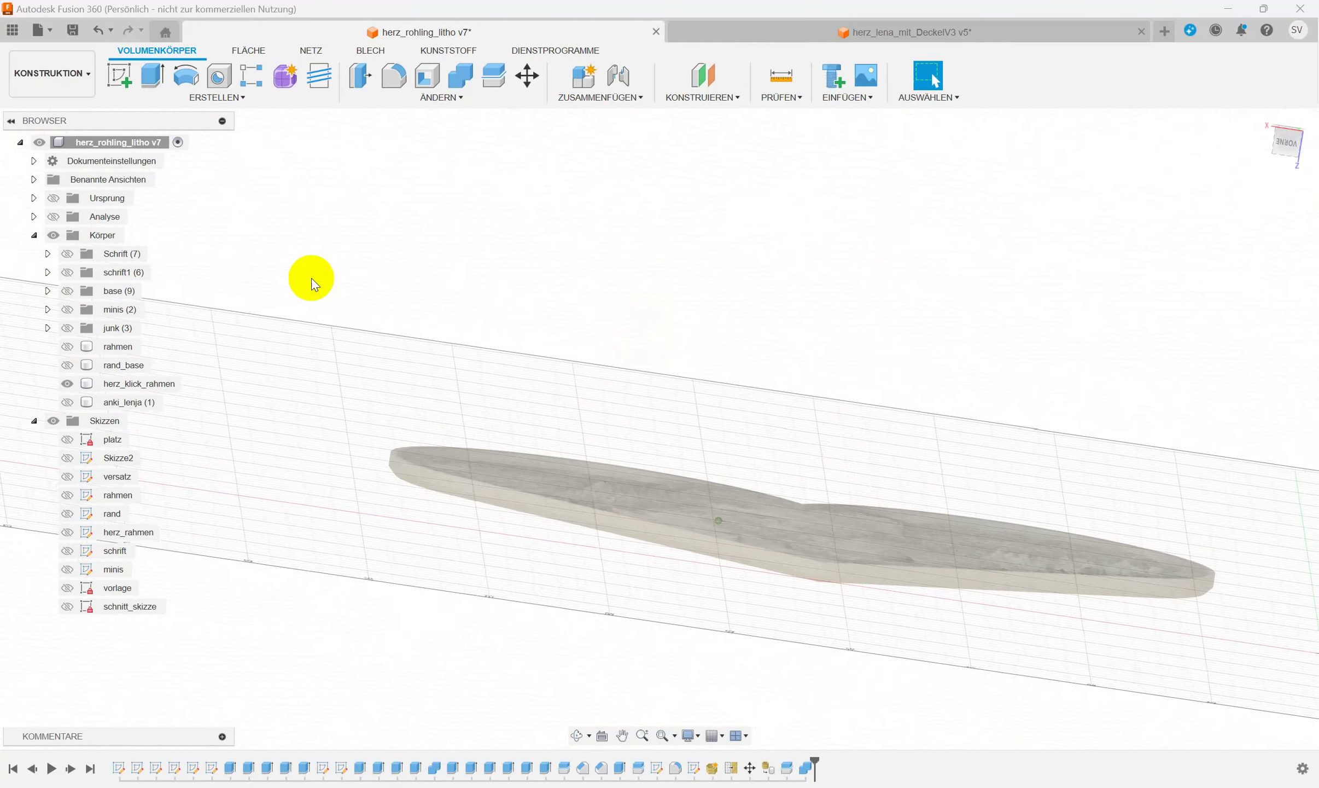
left_click(315, 274)
mouse_move(629, 377)
middle_mouse_down("shift")
mouse_move(780, 386)
mouse_move(657, 326)
mouse_move(719, 354)
middle_mouse_up("shift")
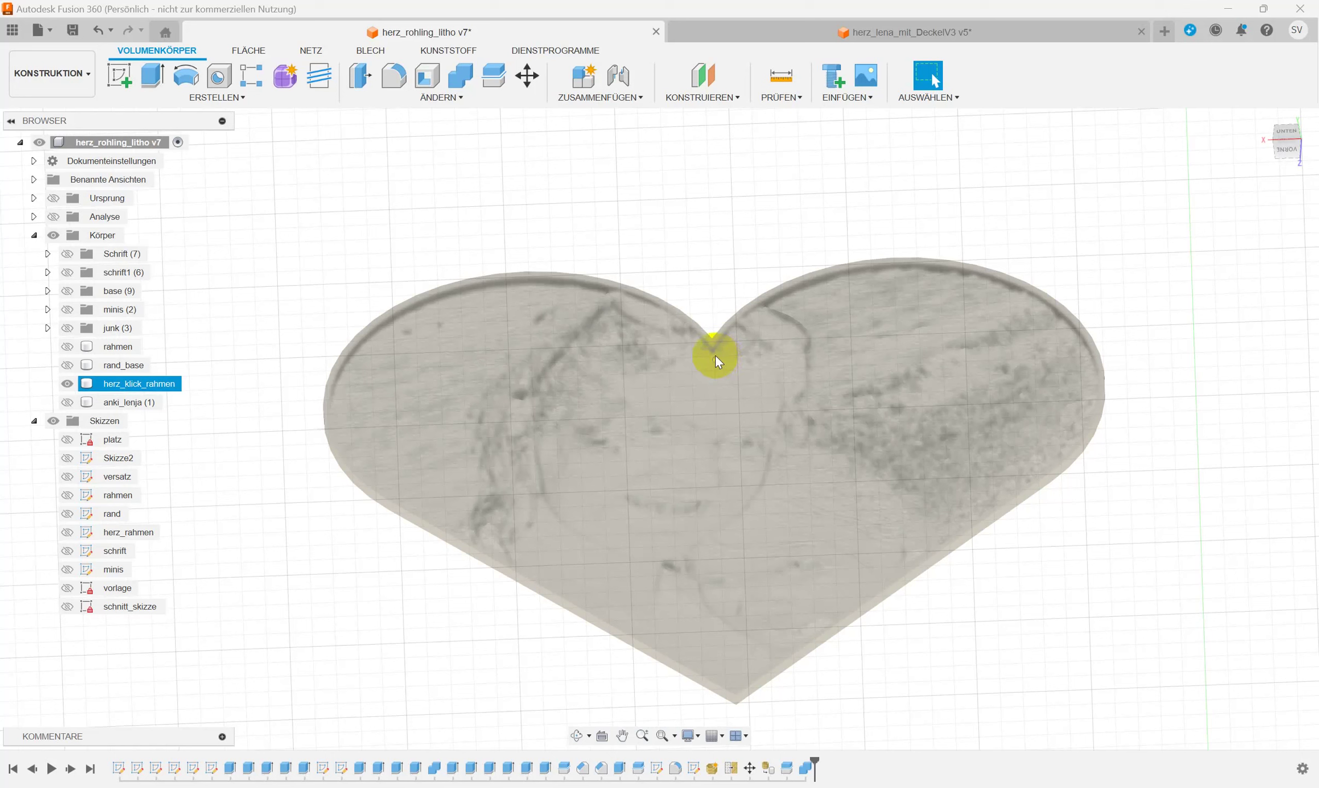
left_click(668, 234)
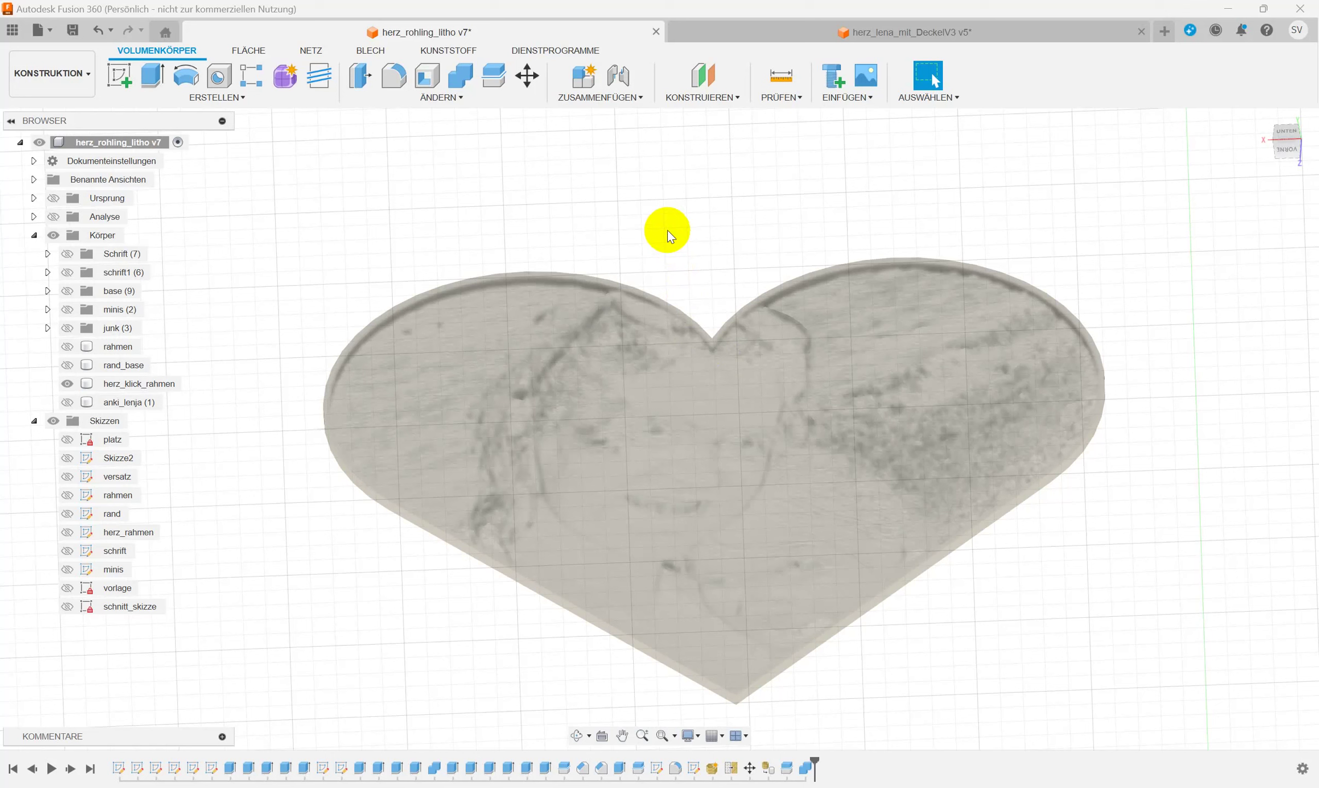
scroll(667, 229, "down", 1)
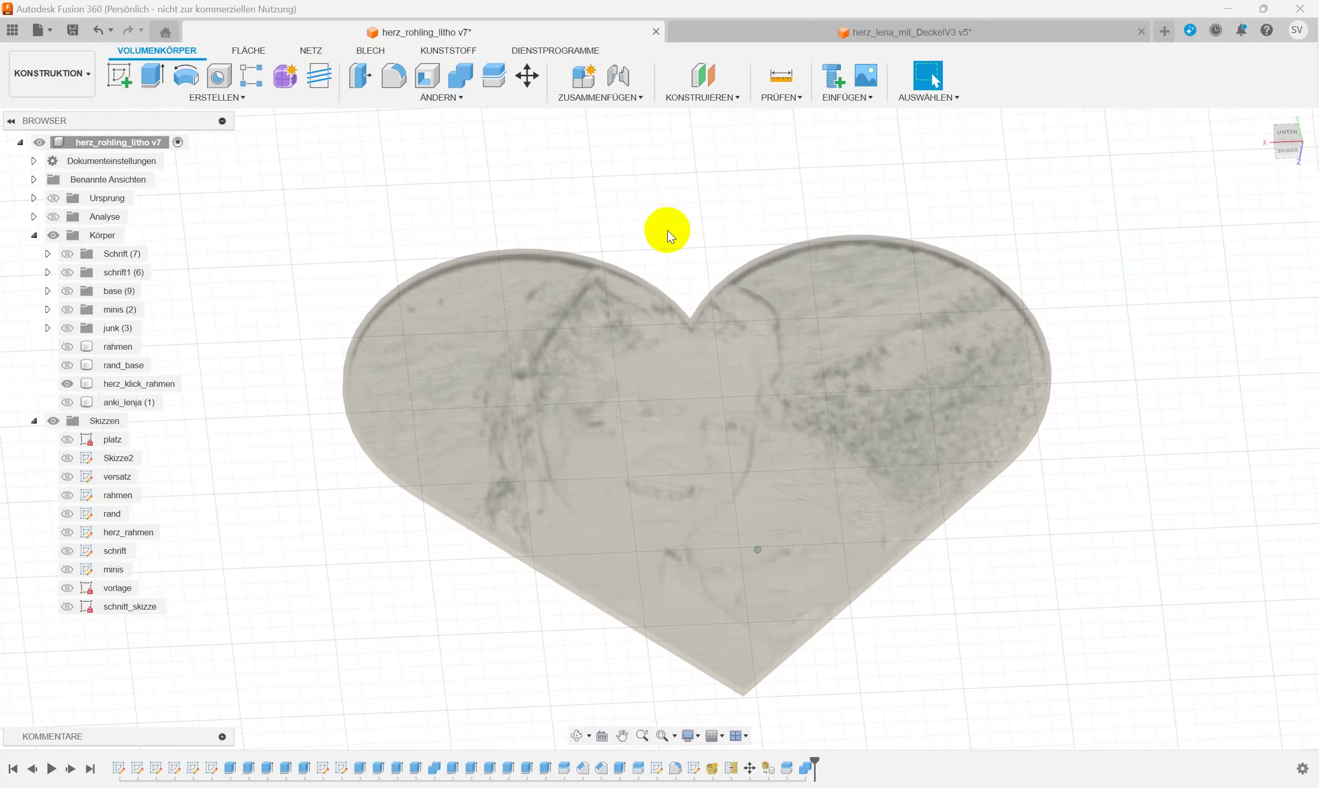
Show the black rahmen frame again and return to the home view.
left_click(67, 346)
key("shift+F6")
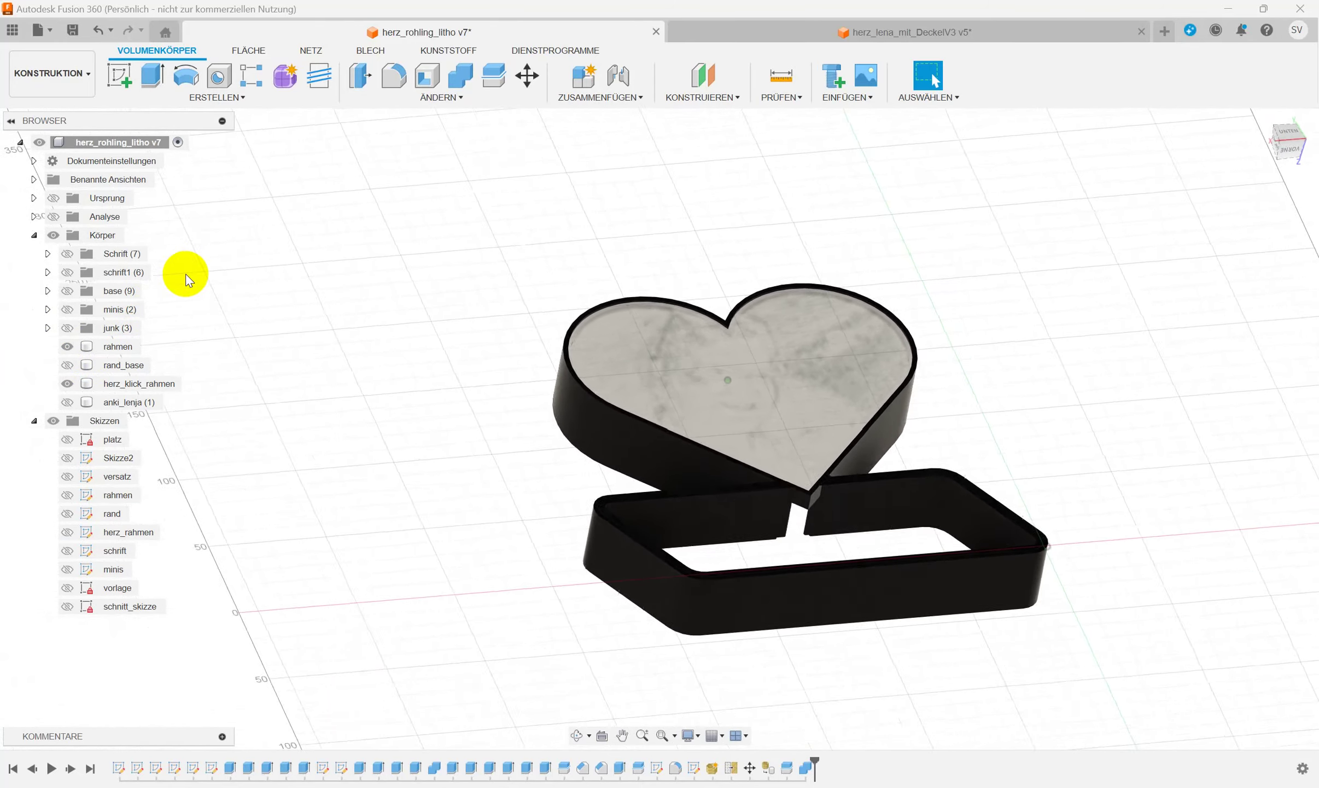